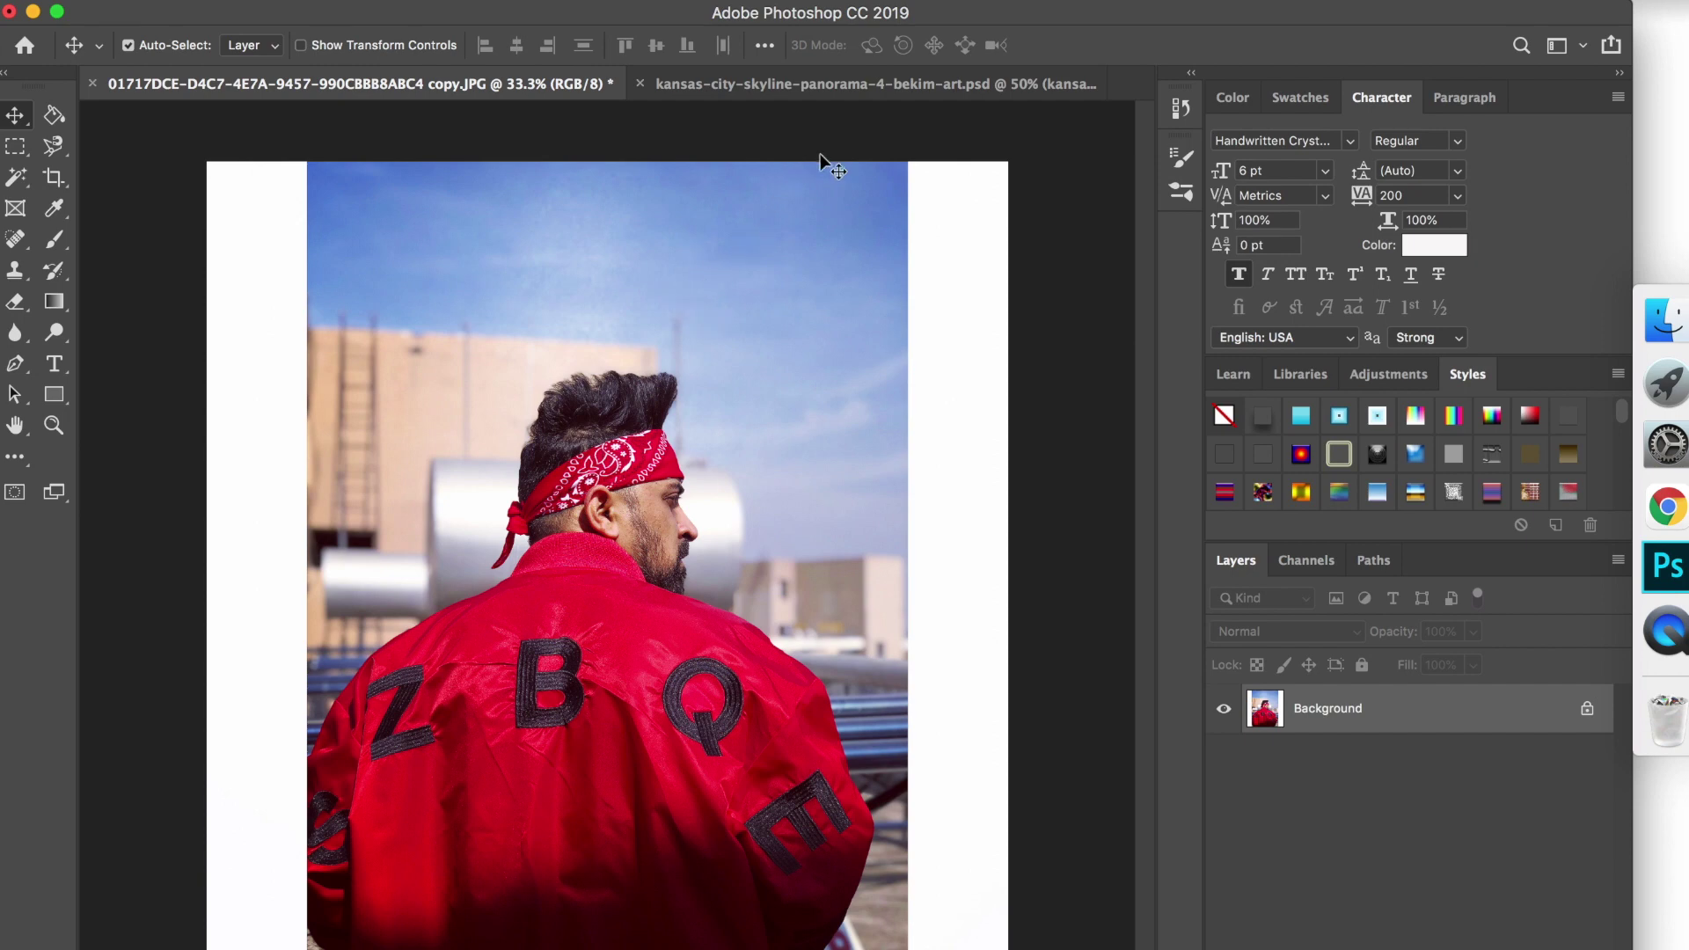
Step: Compare the original JPG photo of the man with the finished poster, ending on the kansas-city-skyline PSD
left_click(834, 83)
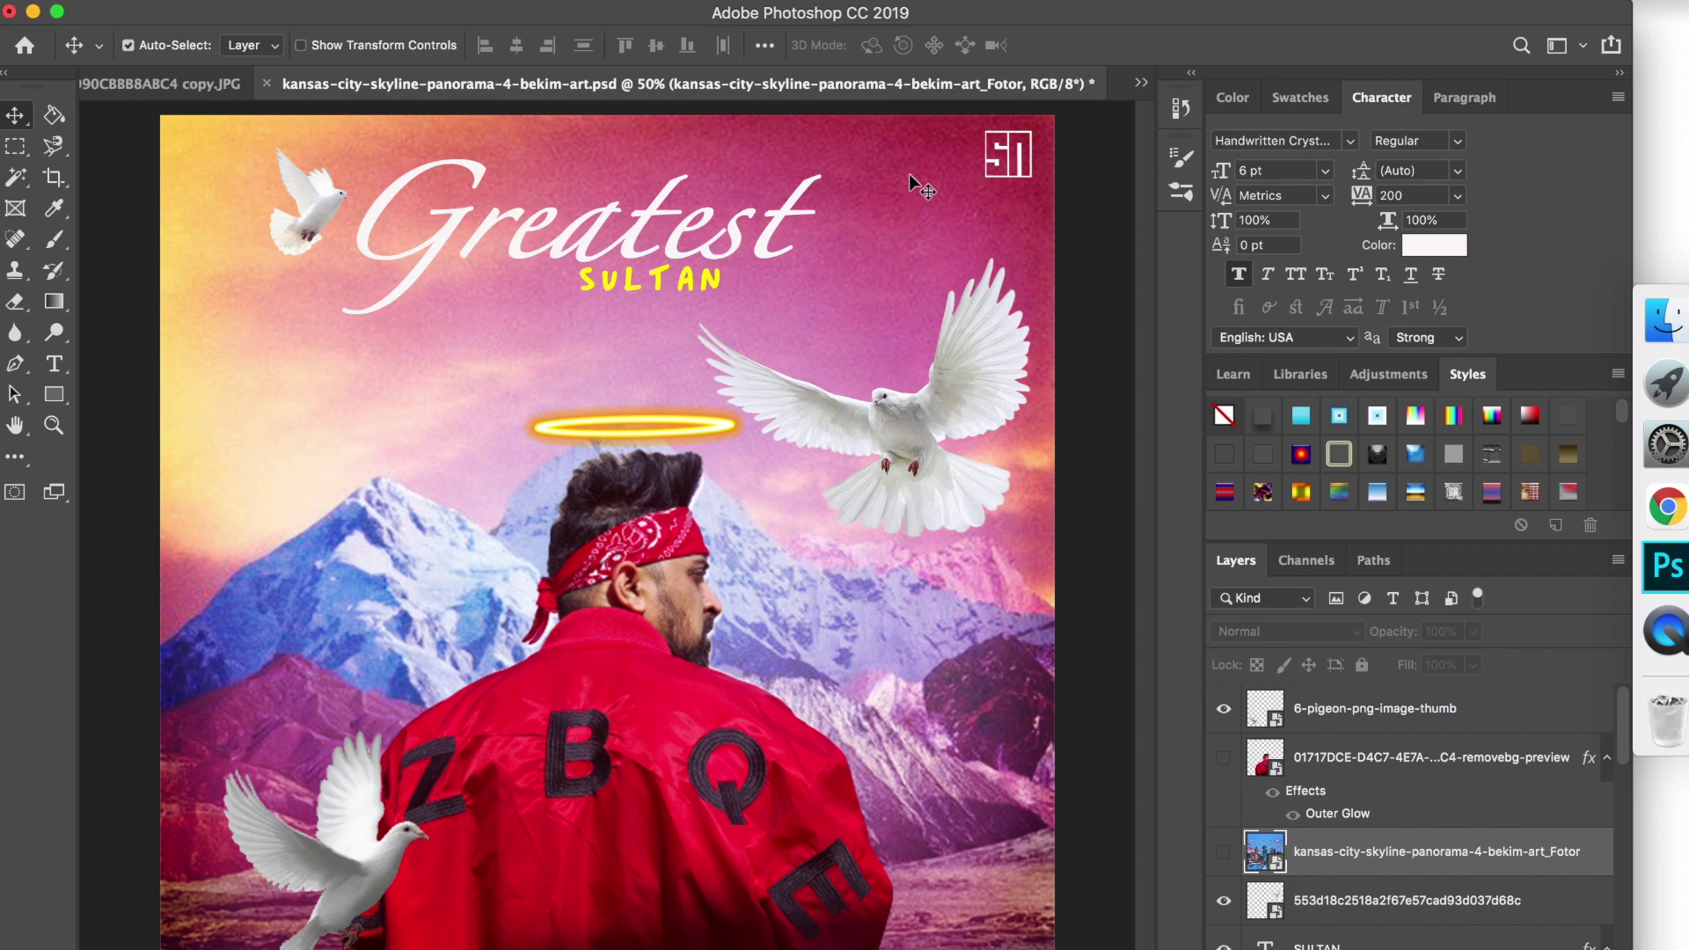
left_click(159, 84)
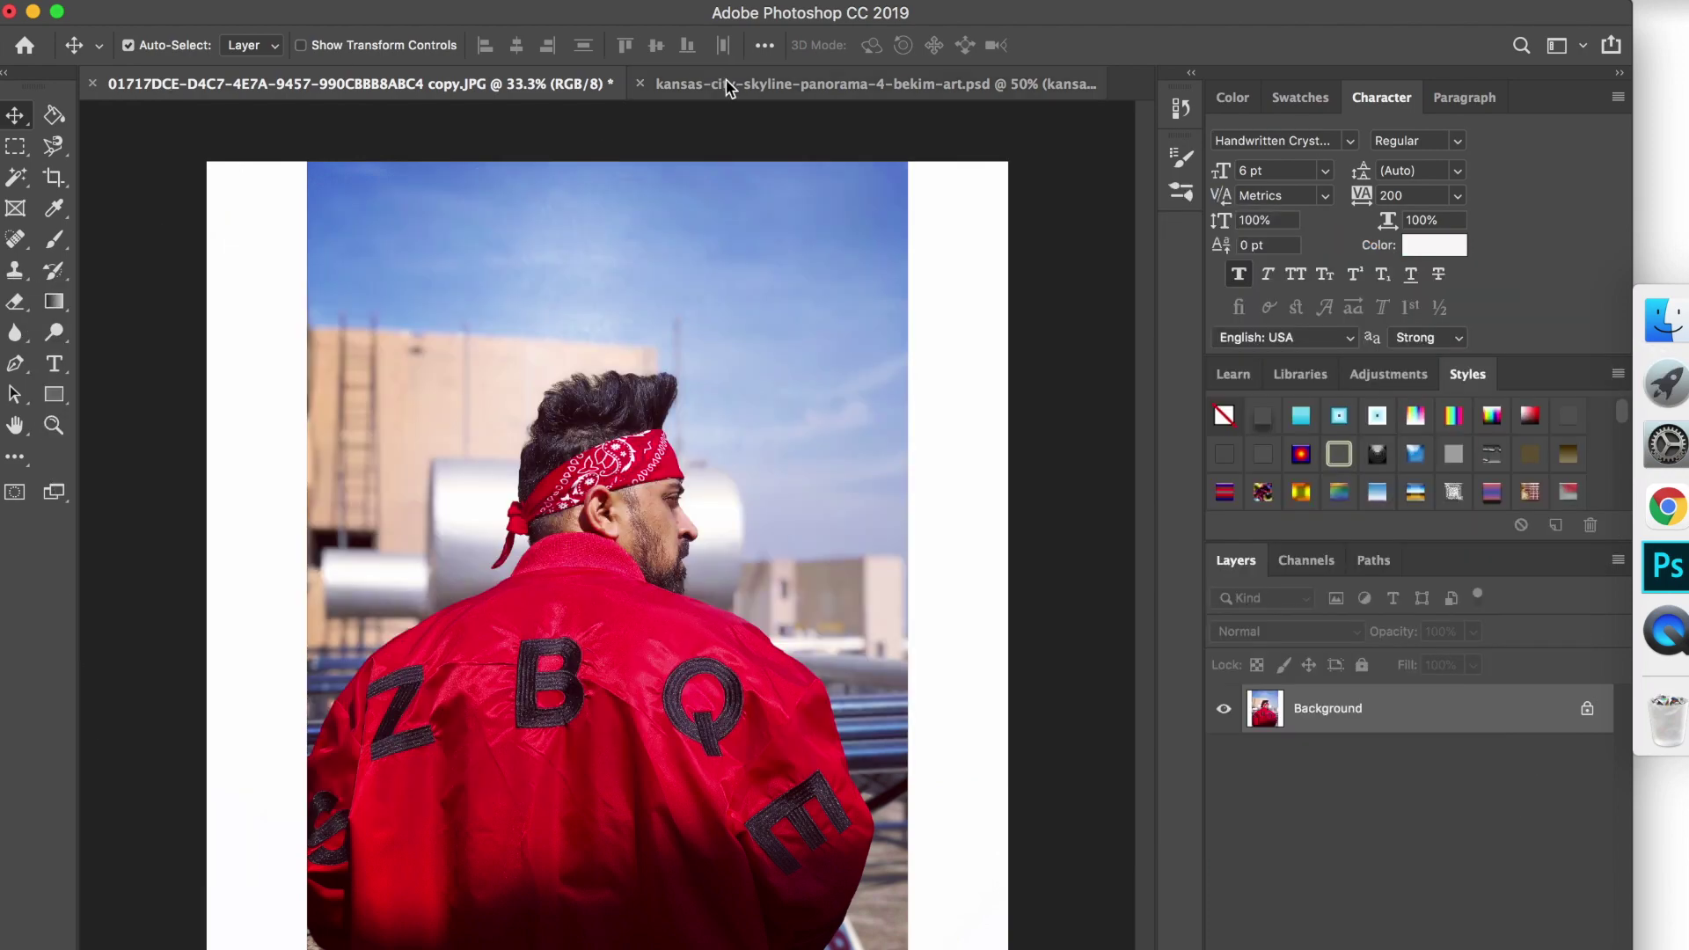
left_click(728, 85)
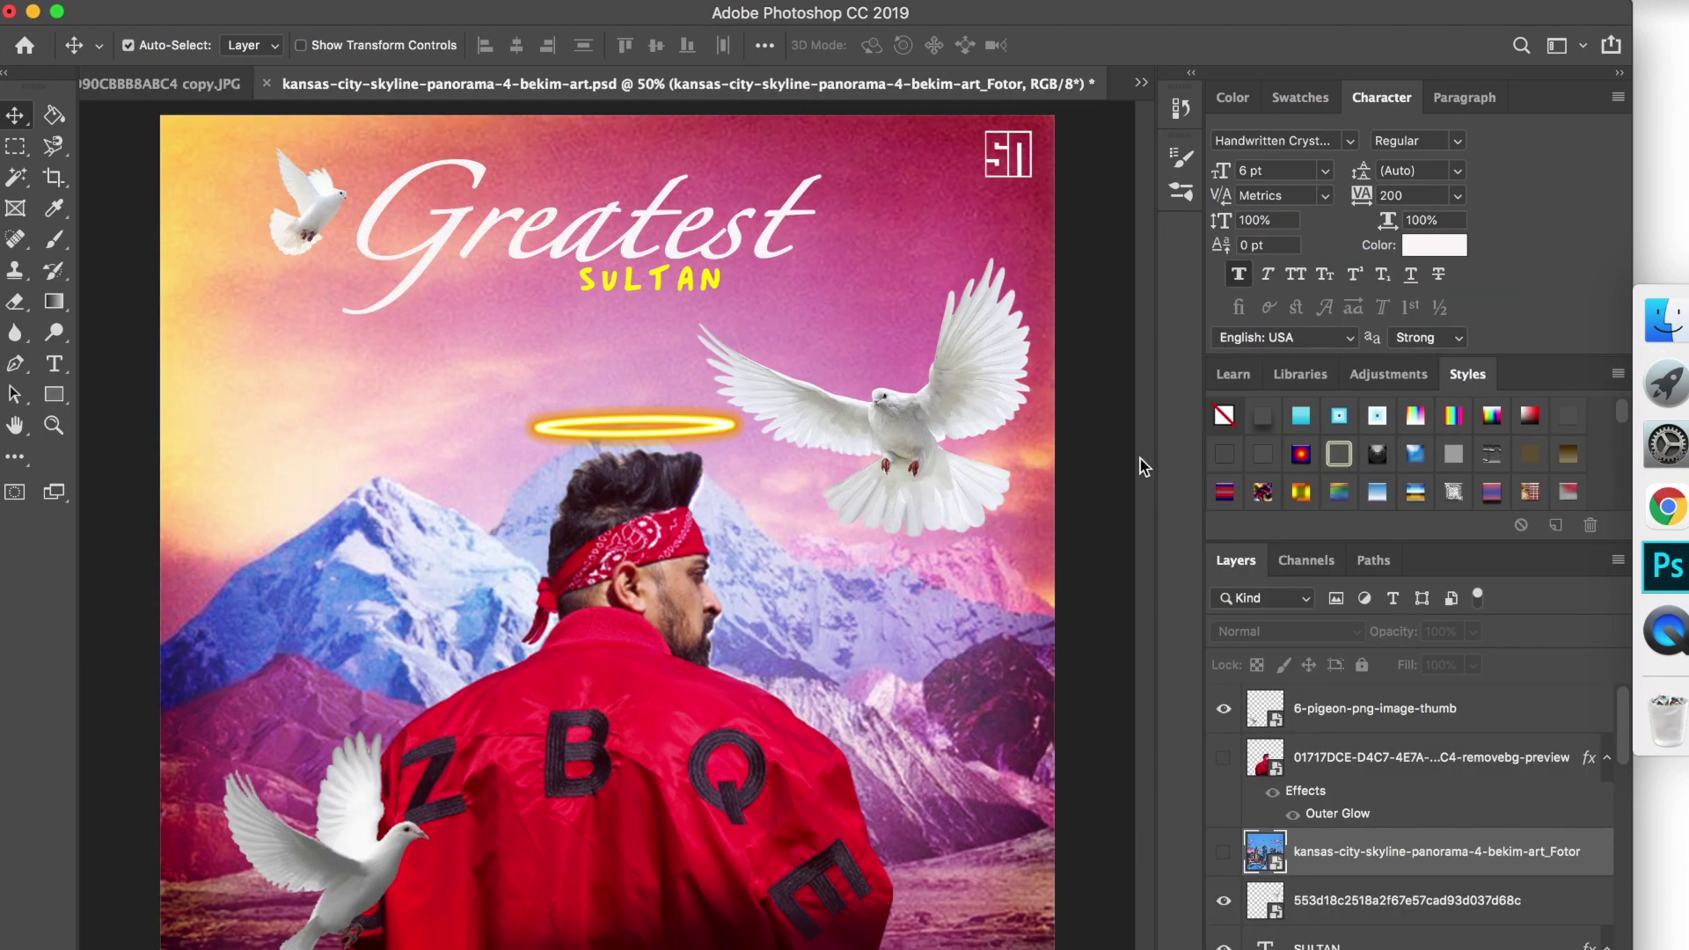
Step: Hide the three dove layers, the Greatest title, the golden halo and the rough1 background
left_click(1222, 708)
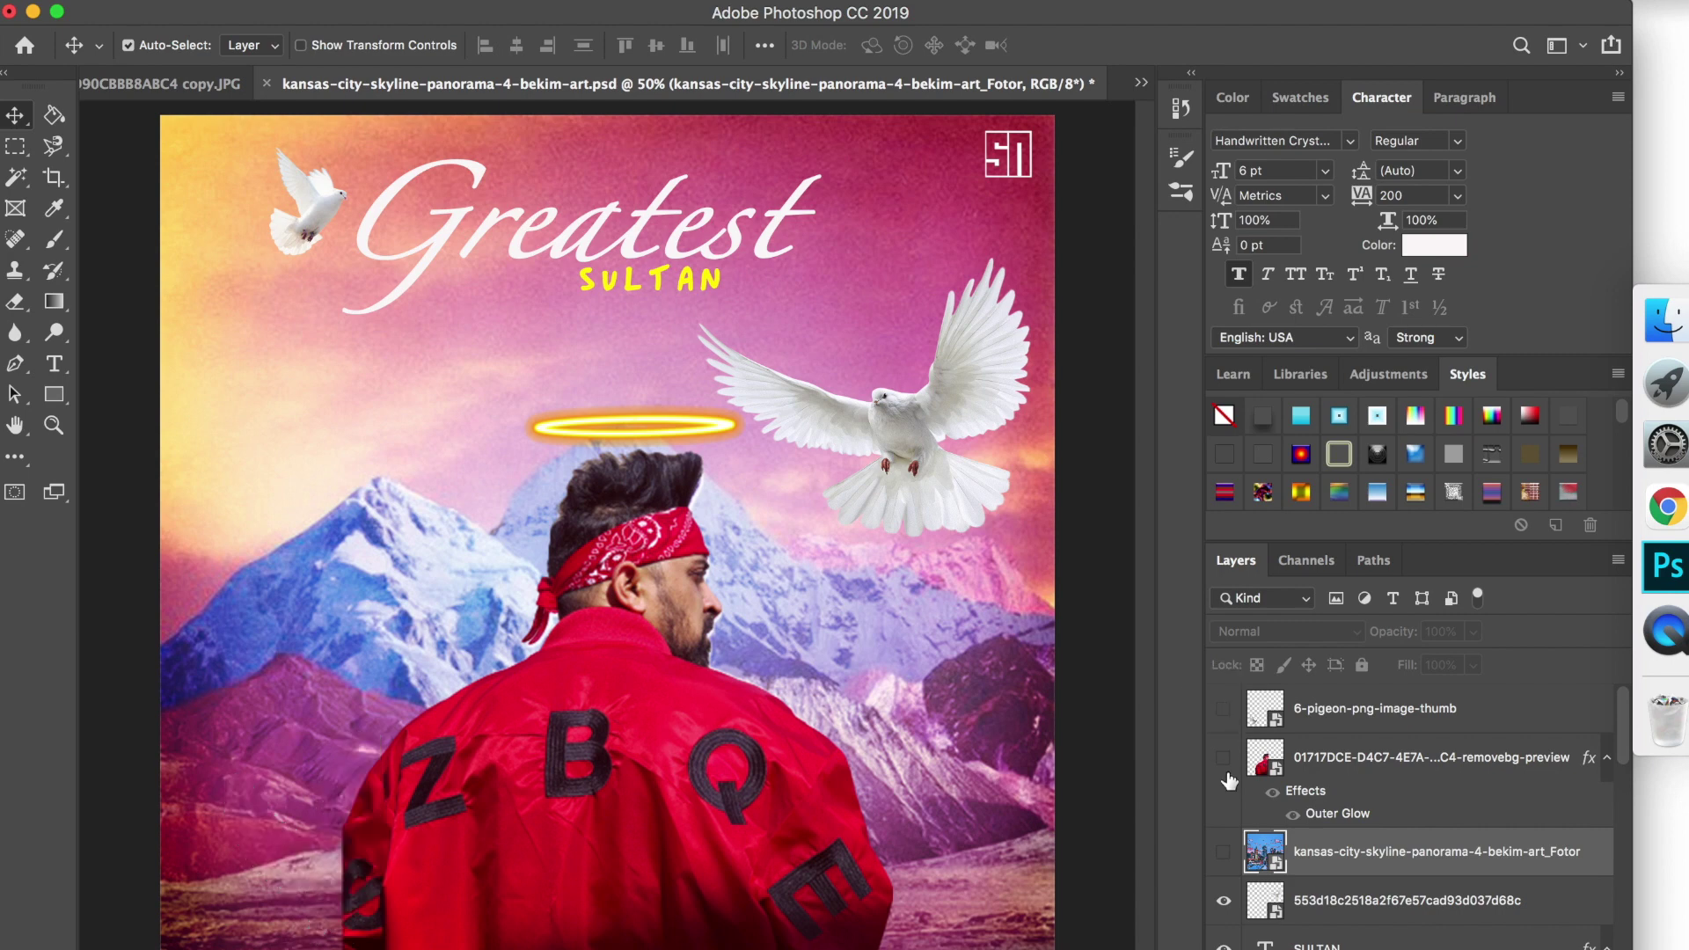
left_click(1223, 901)
scroll(1221, 858, "down", 2)
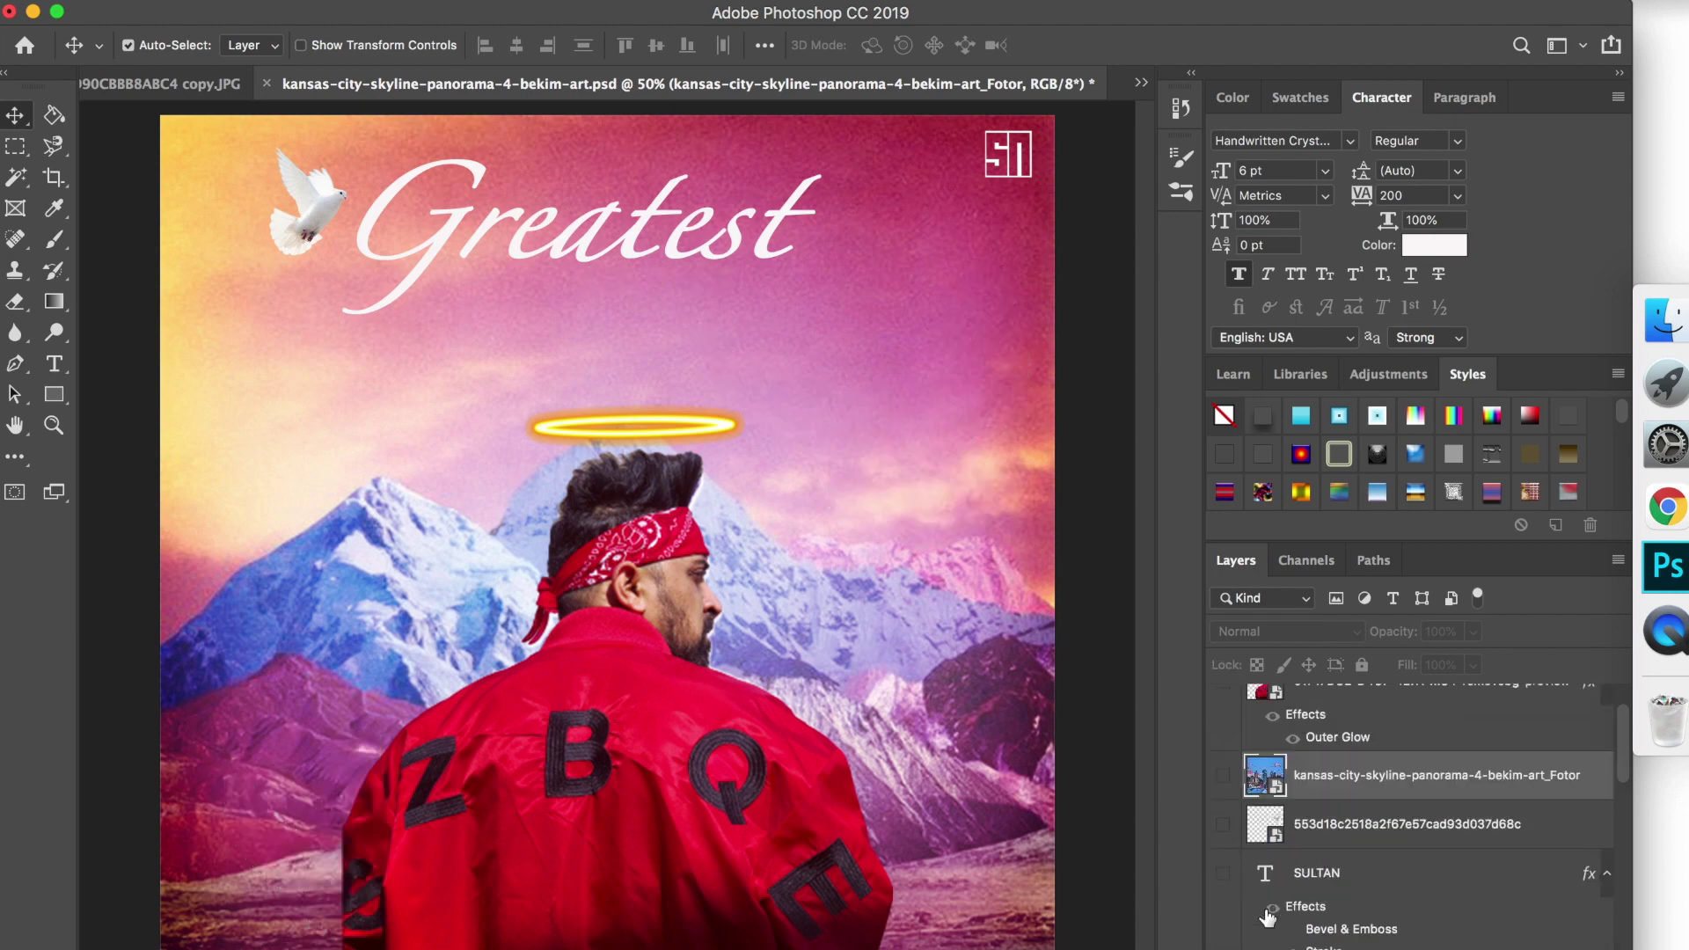
scroll(1221, 858, "down", 3)
left_click(1223, 819)
left_click(1223, 858)
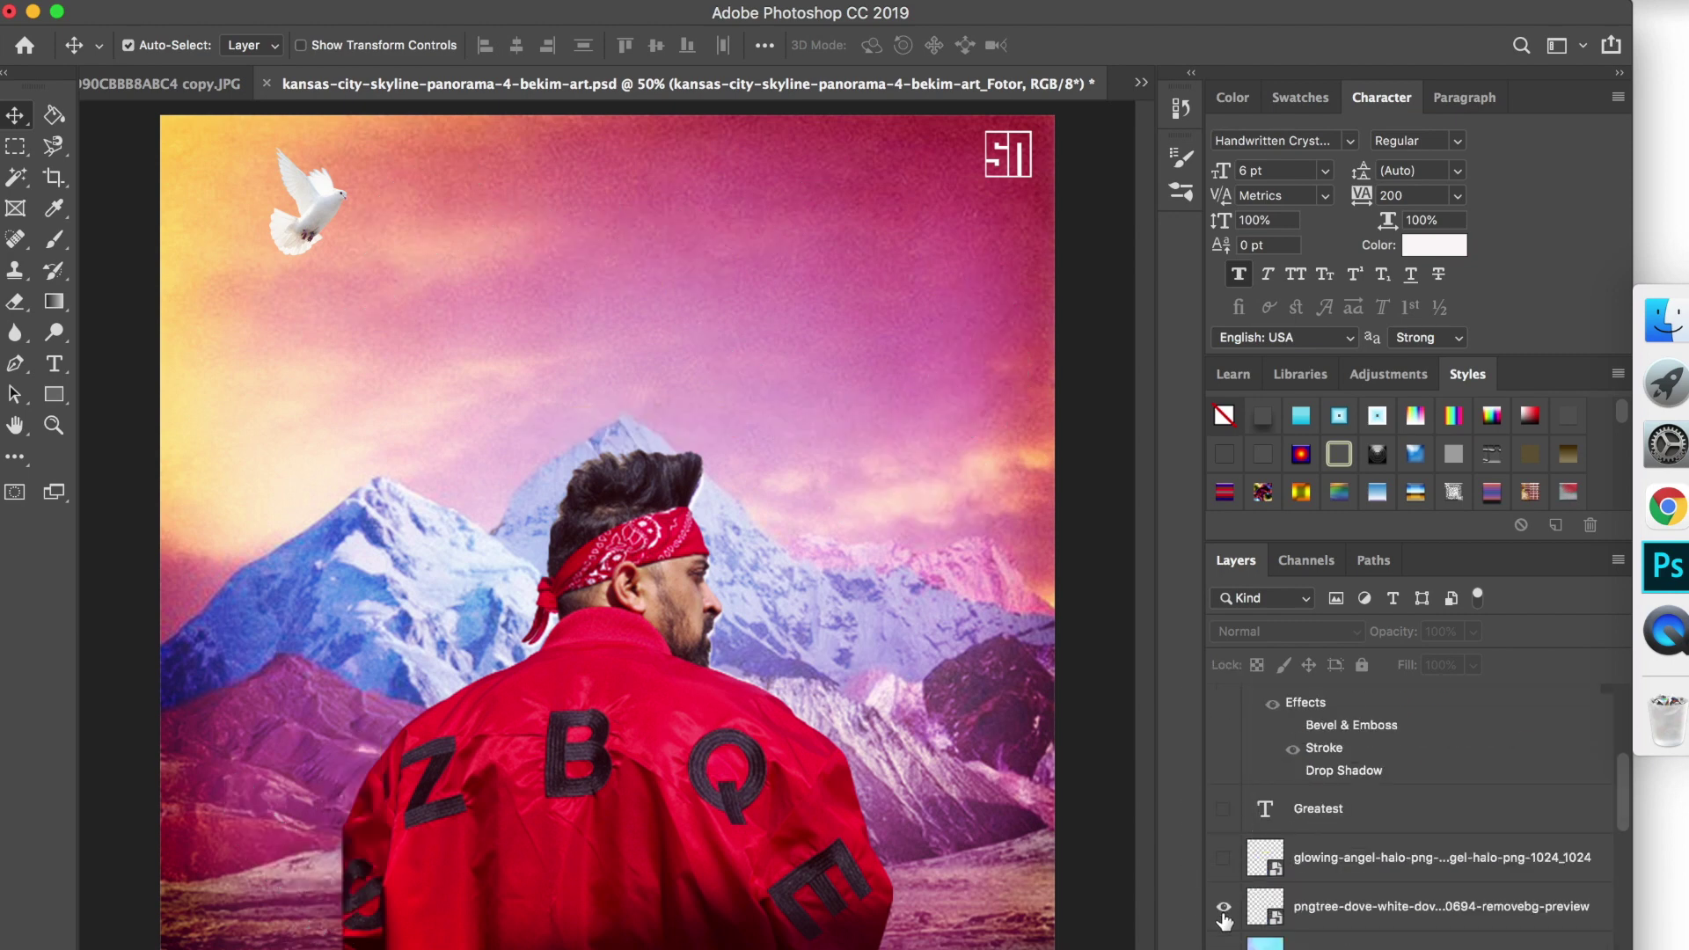
left_click(1223, 906)
scroll(1299, 915, "down", 5)
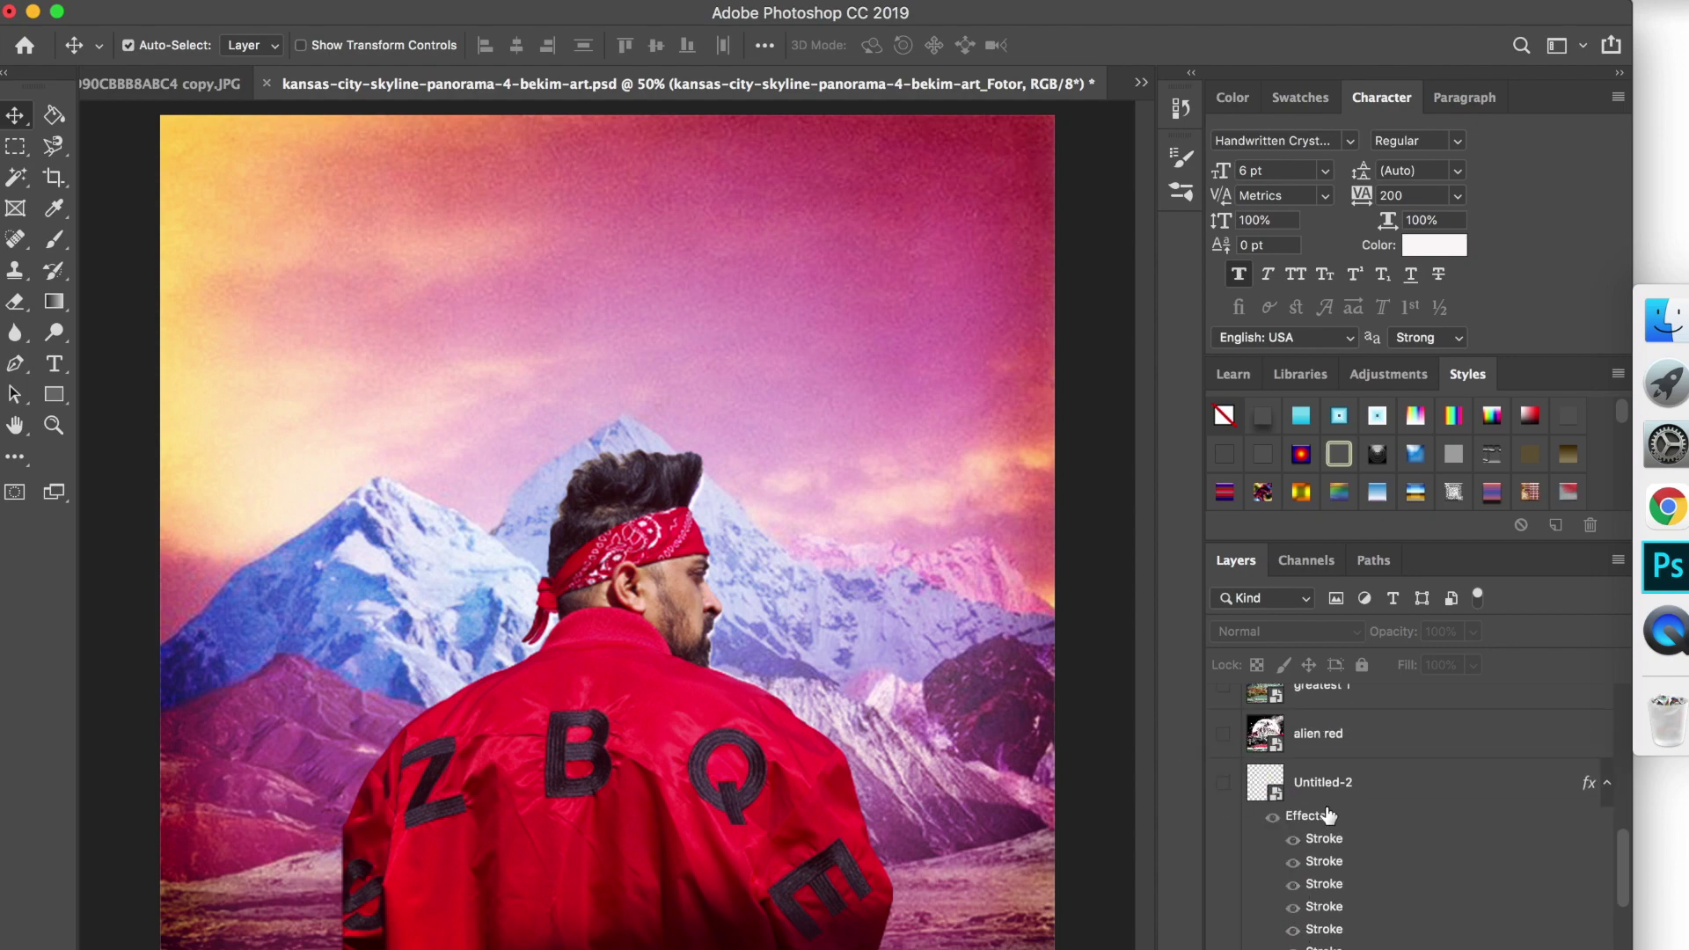
scroll(1328, 816, "down", 5)
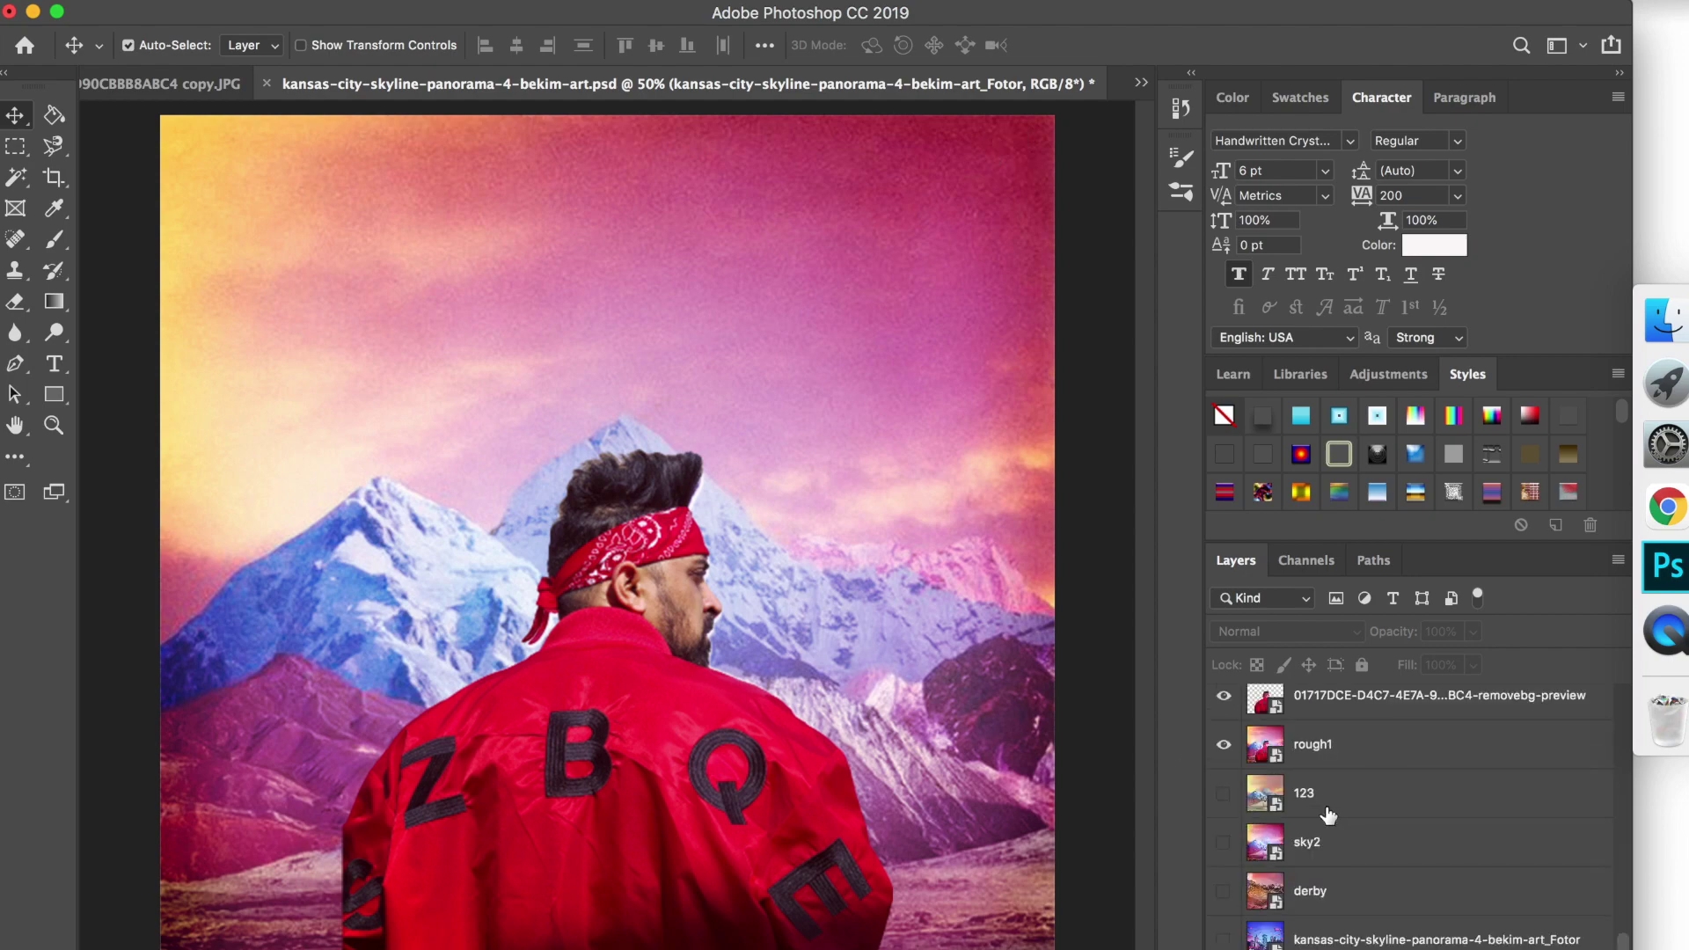
left_click(1223, 747)
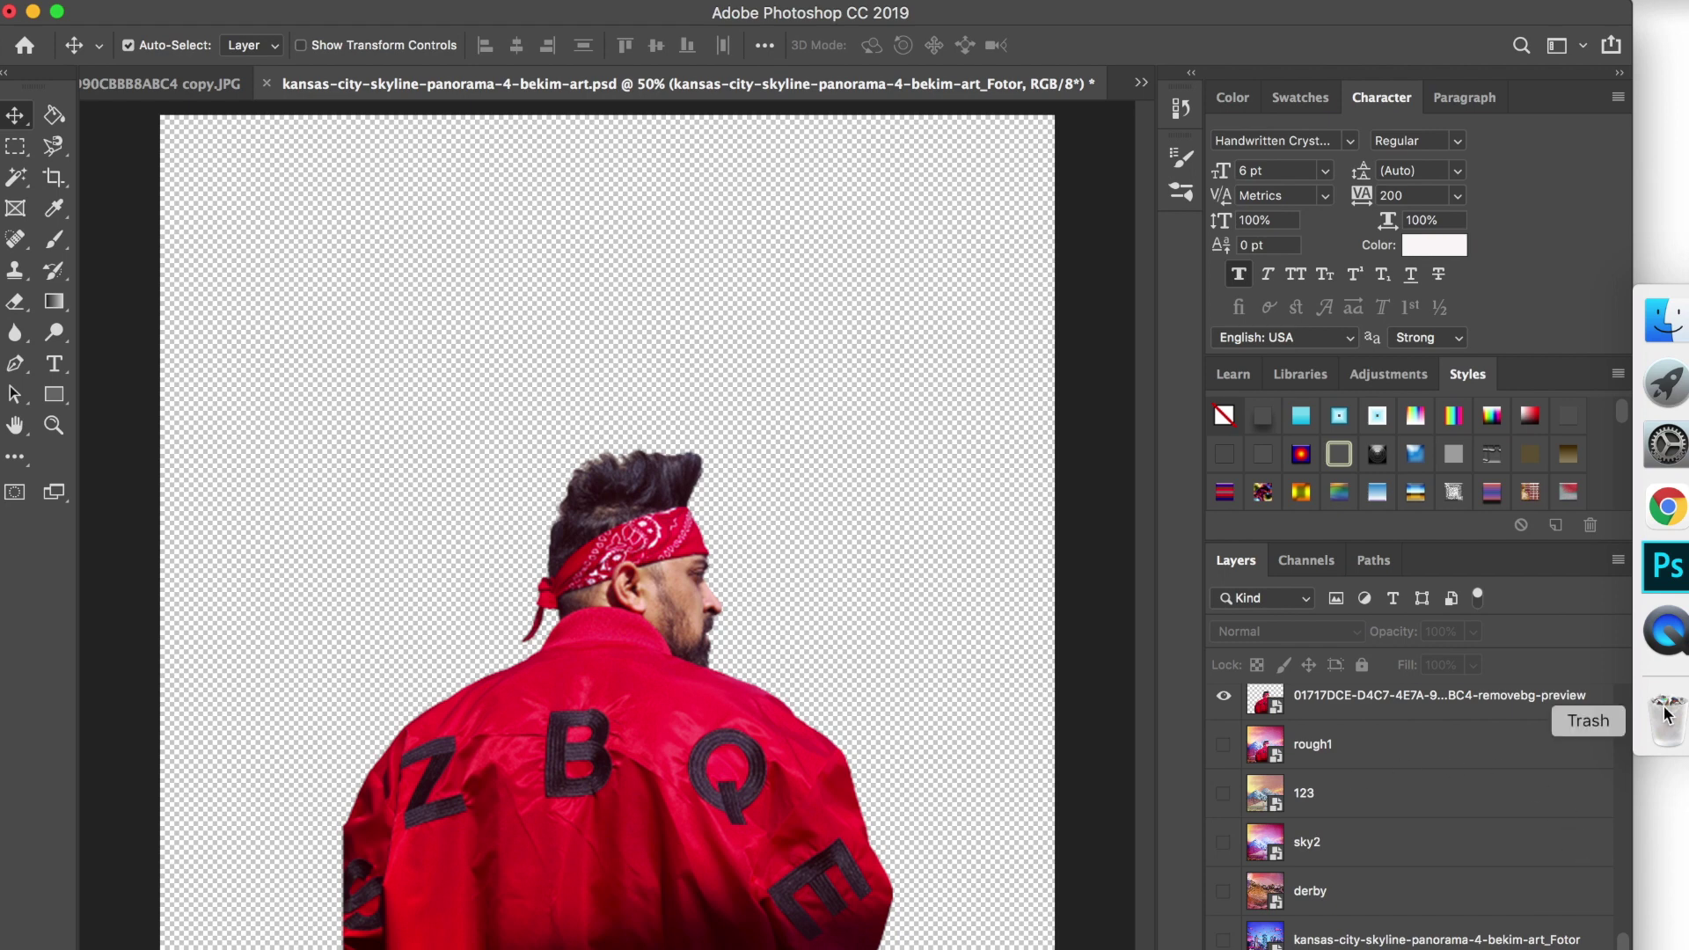
Step: Switch to Chrome's large, Creative Commons 'surreal mountains' Google Images results
left_click(1667, 507)
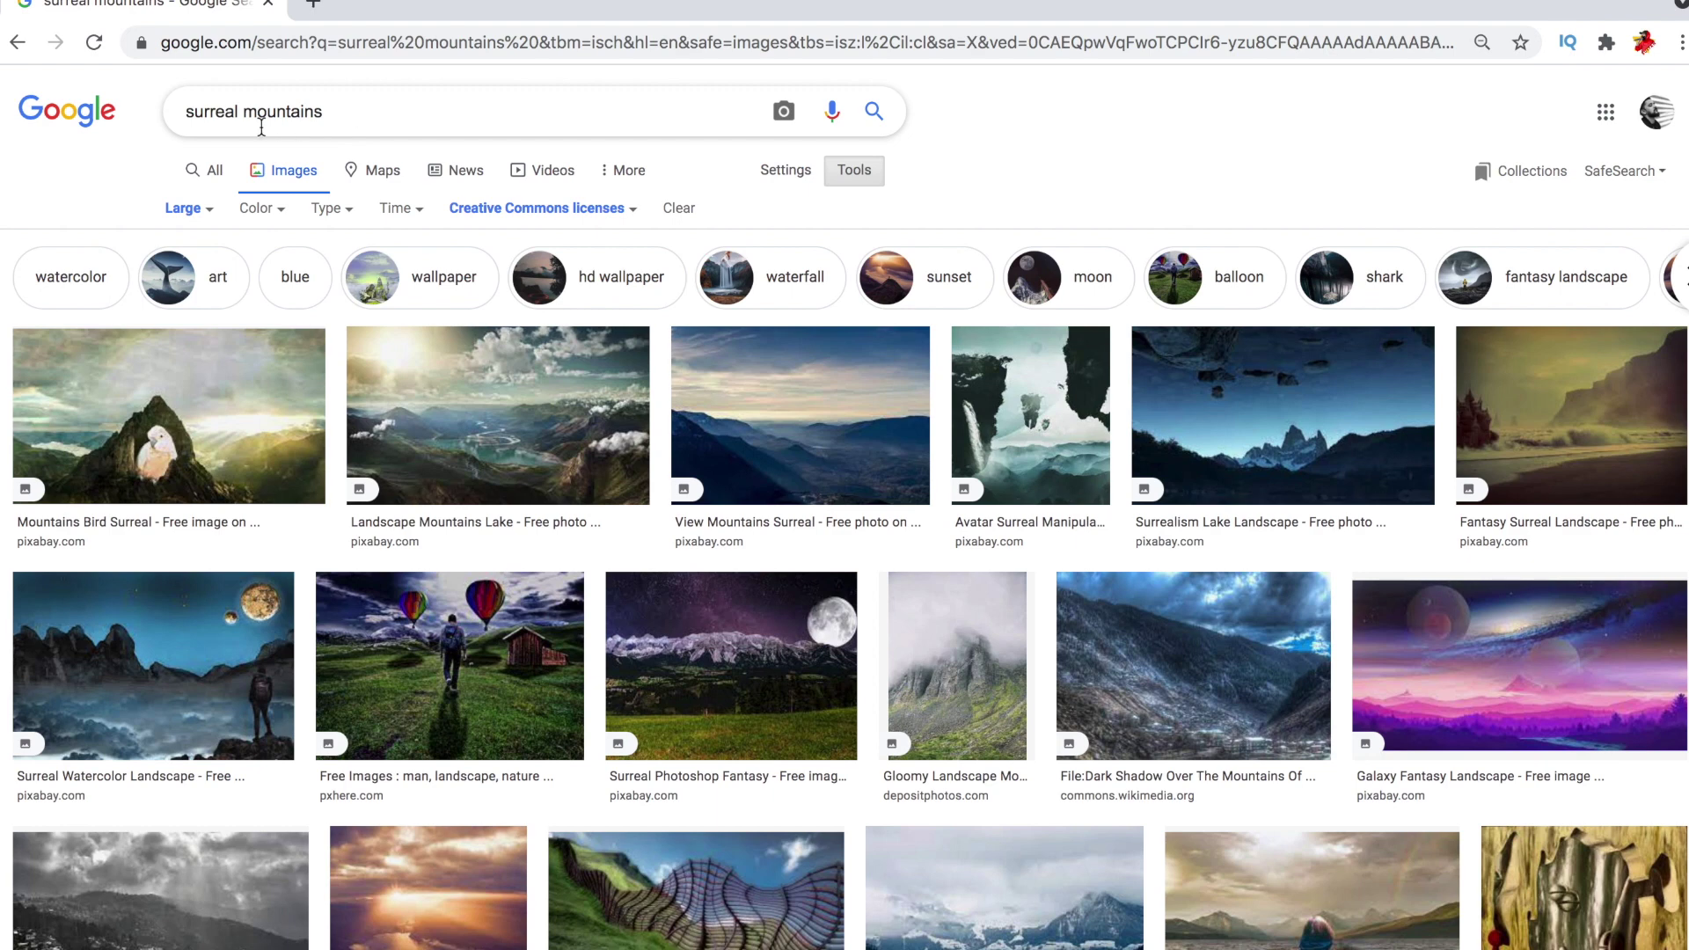
Step: Check the Size and Usage rights filters and browse the surreal mountains results
left_click(211, 209)
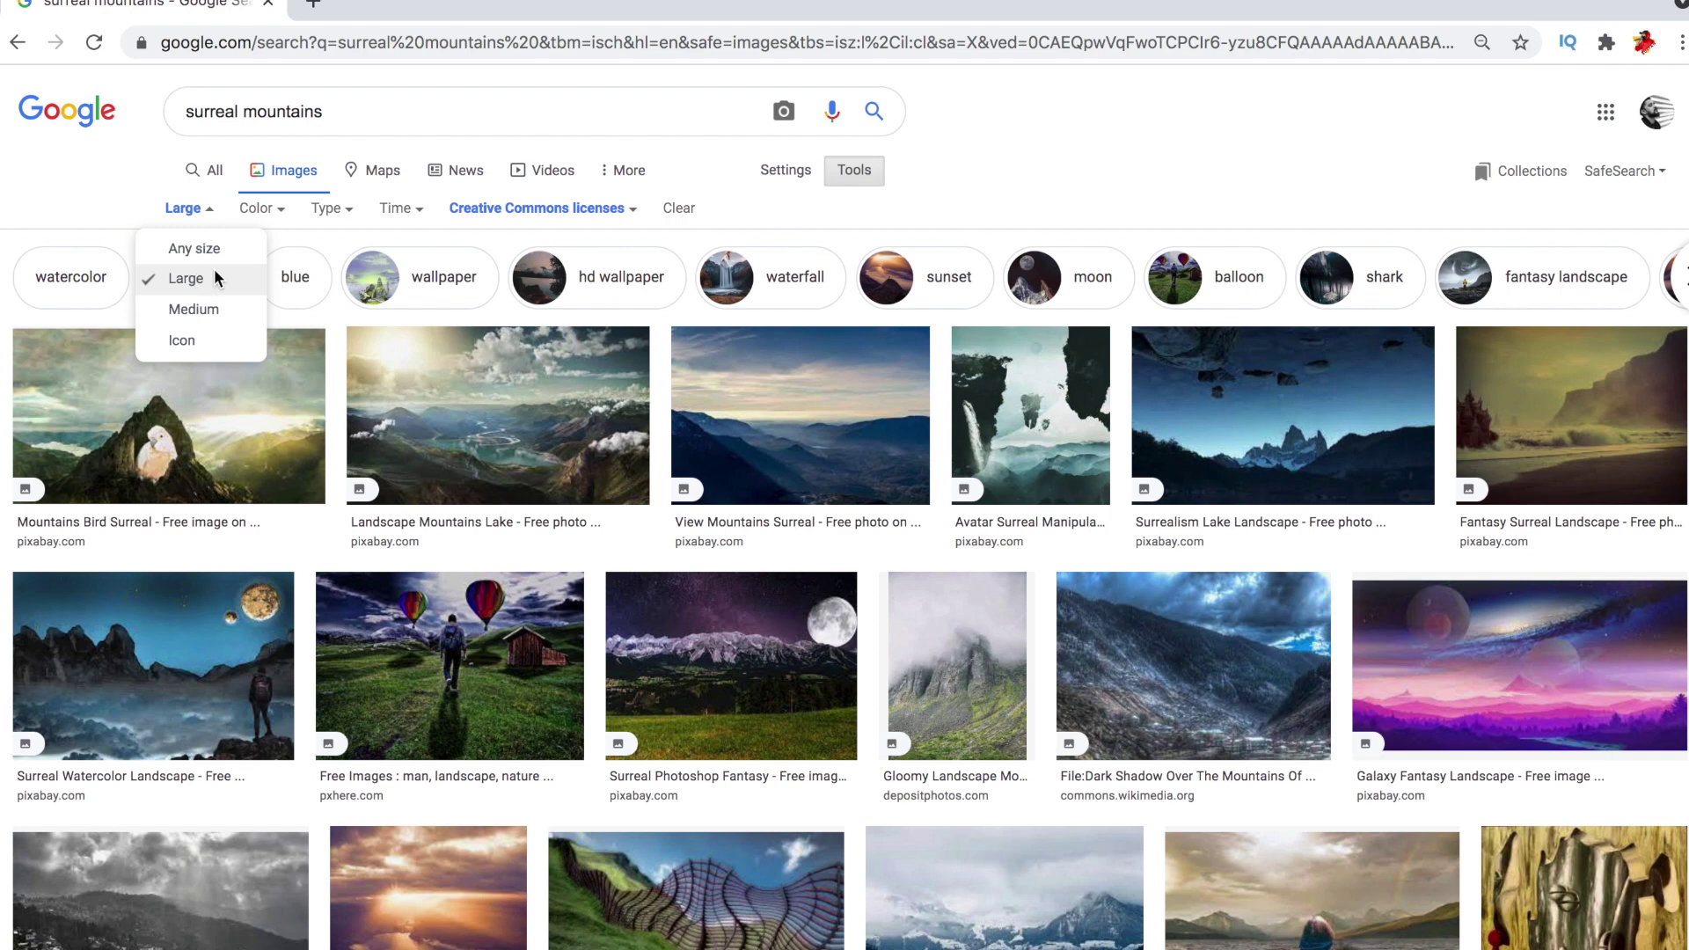
left_click(112, 198)
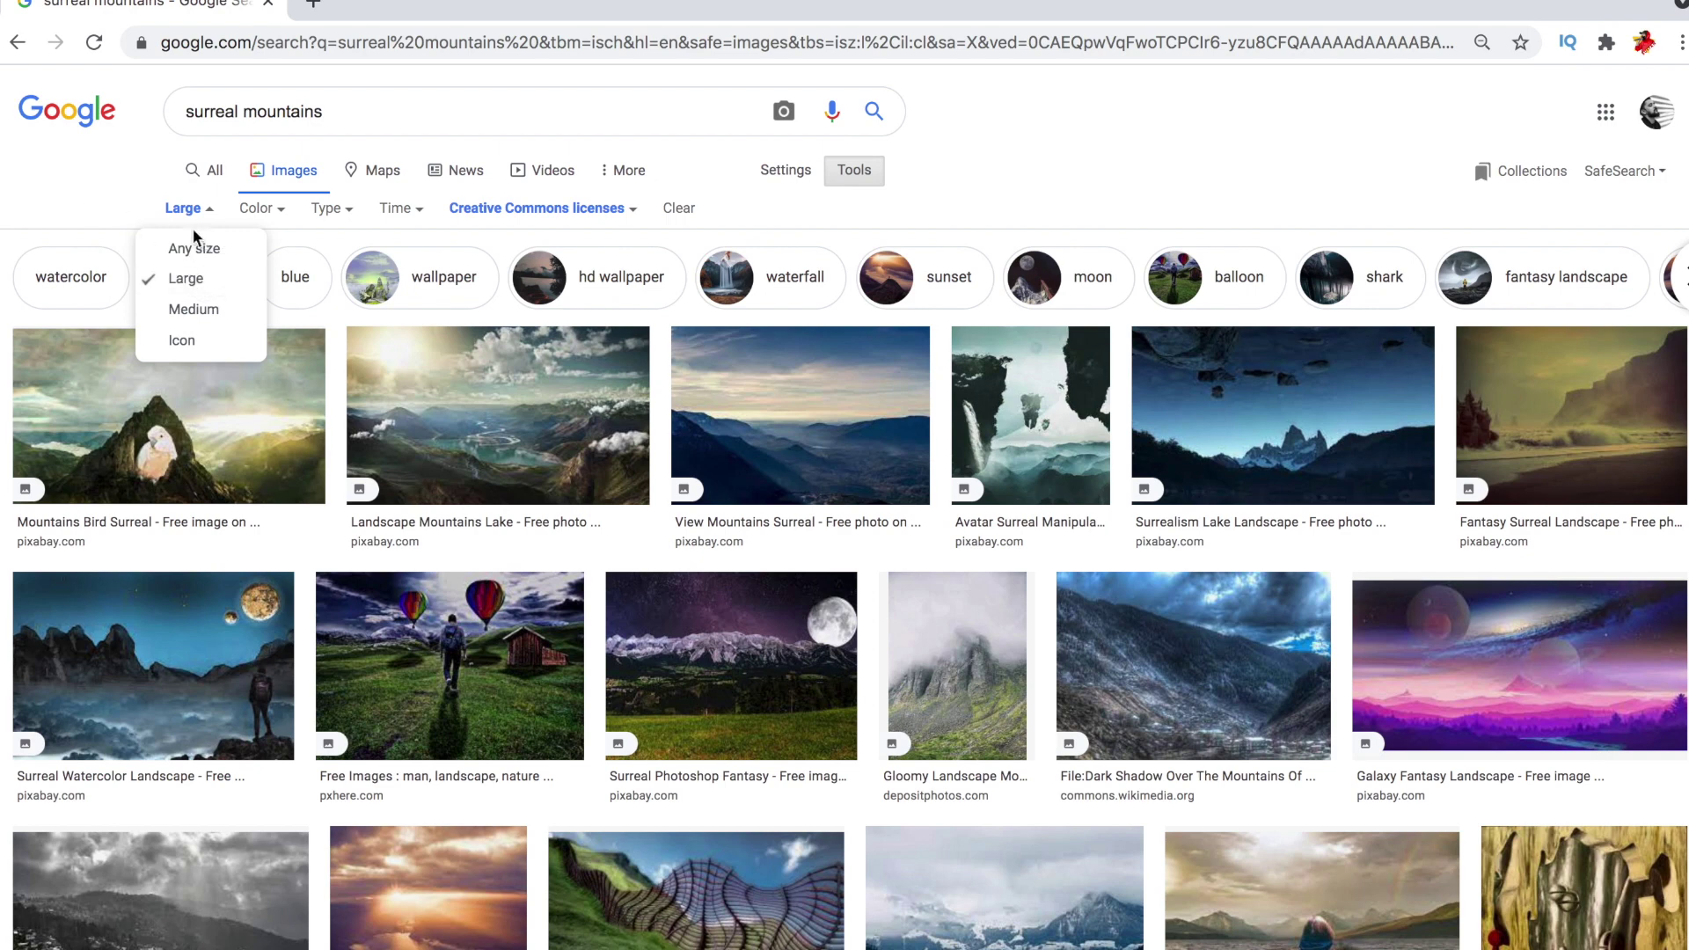
left_click(1057, 151)
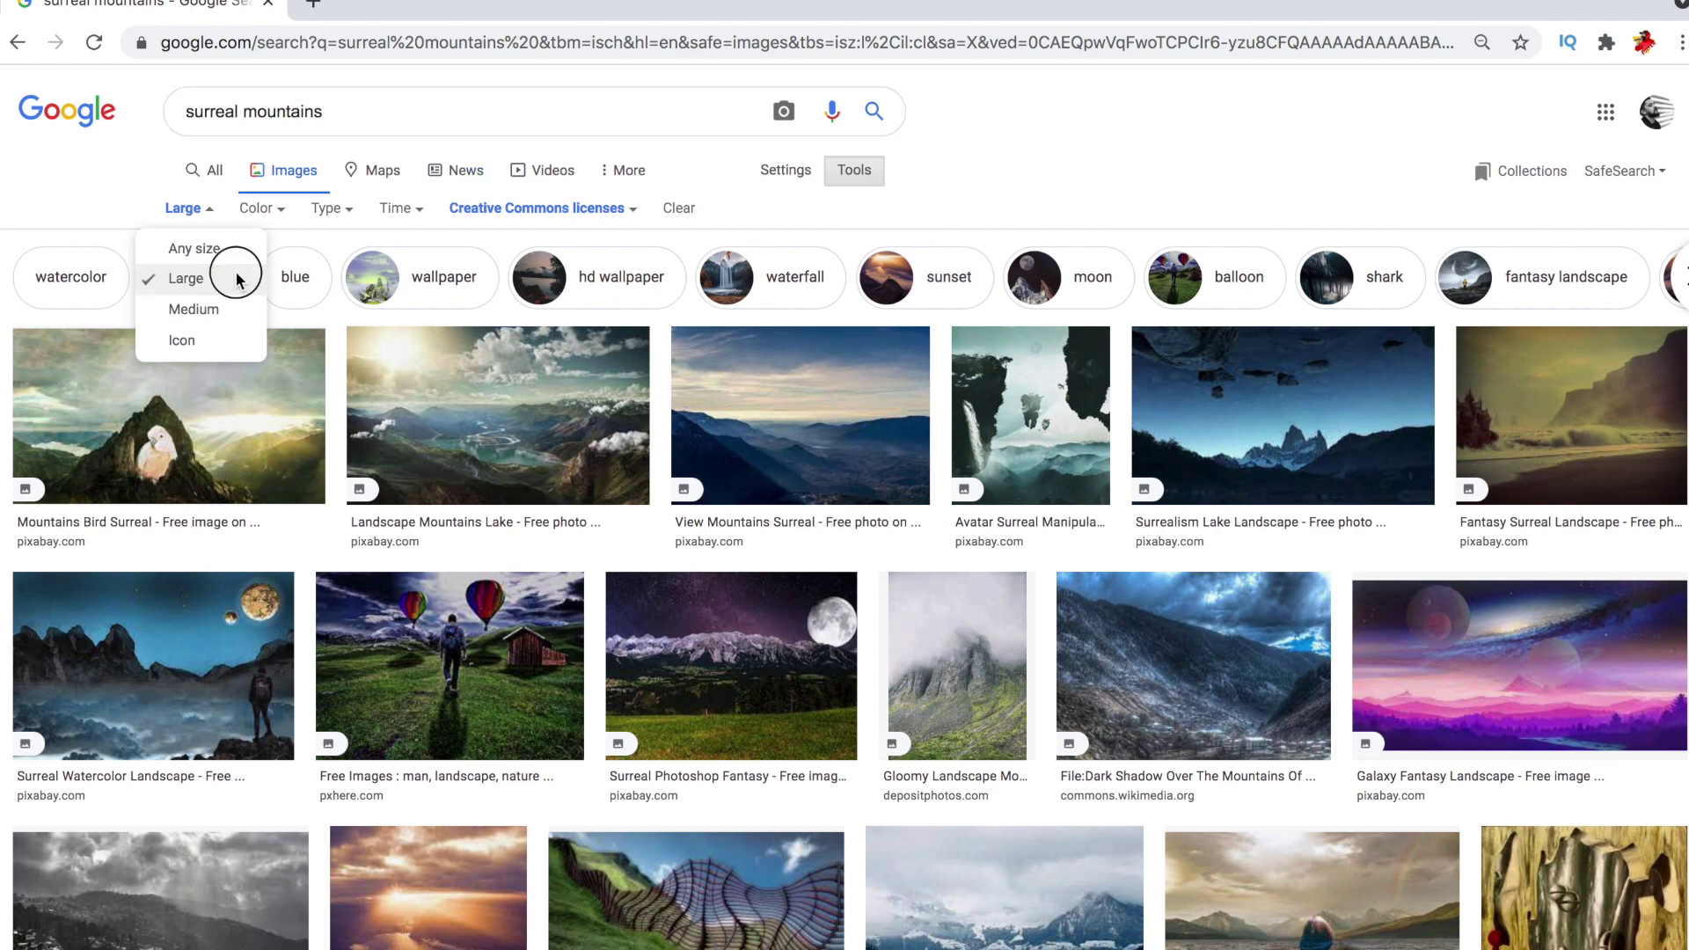
left_click(607, 209)
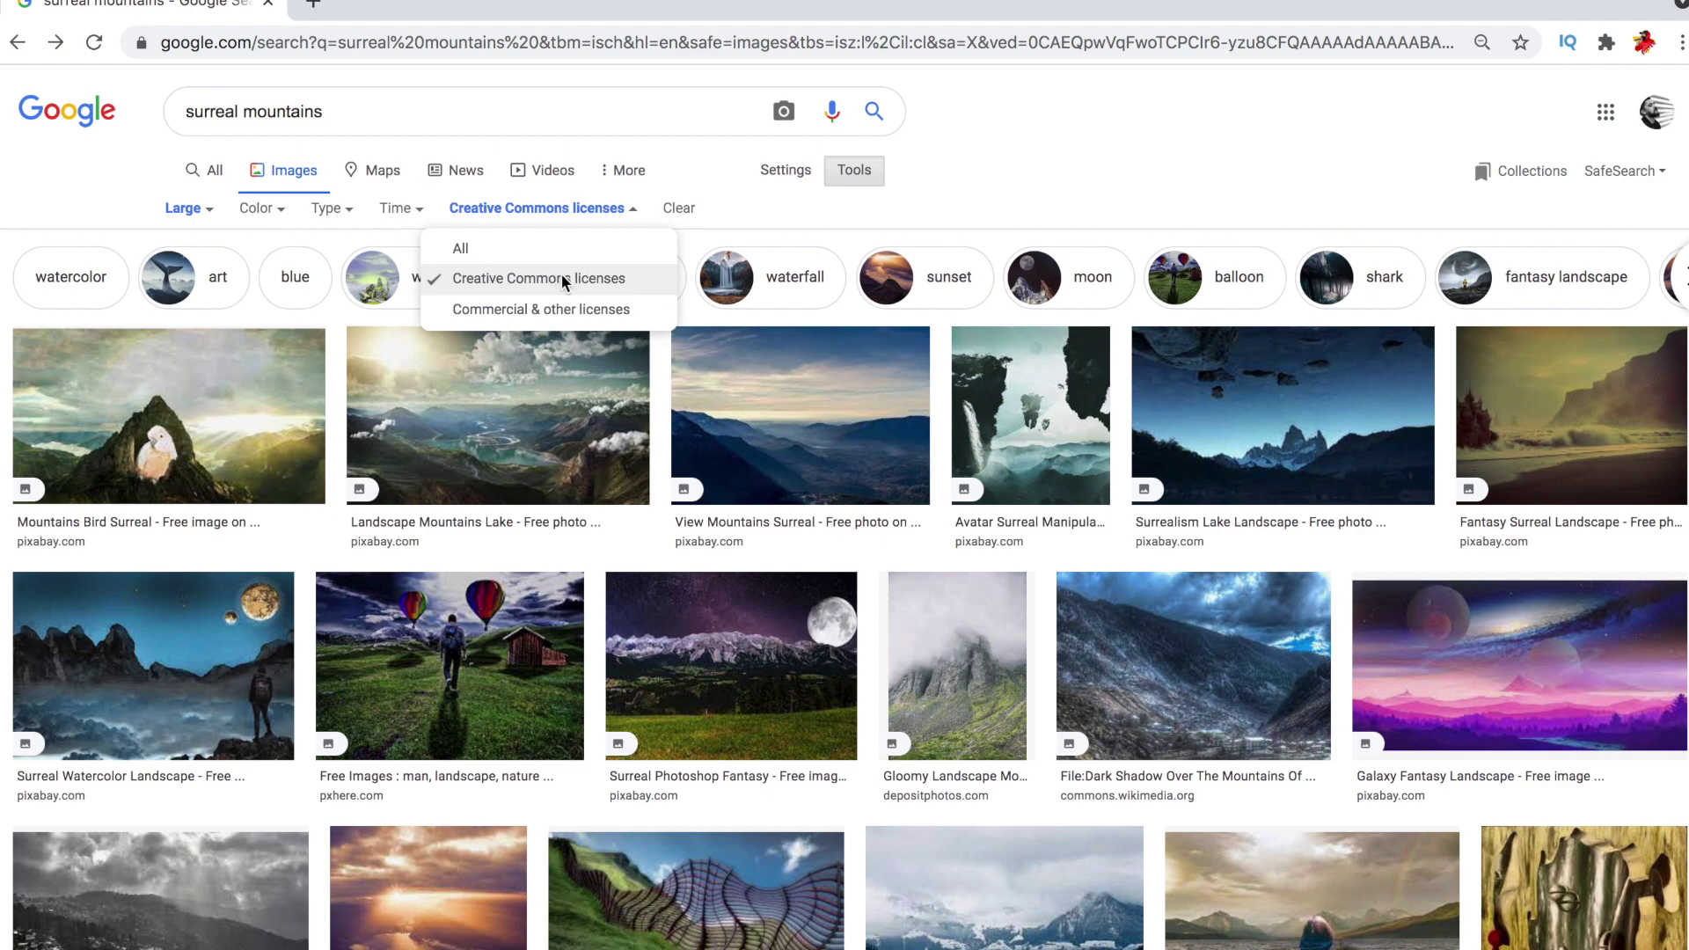
scroll(890, 640, "down", 1)
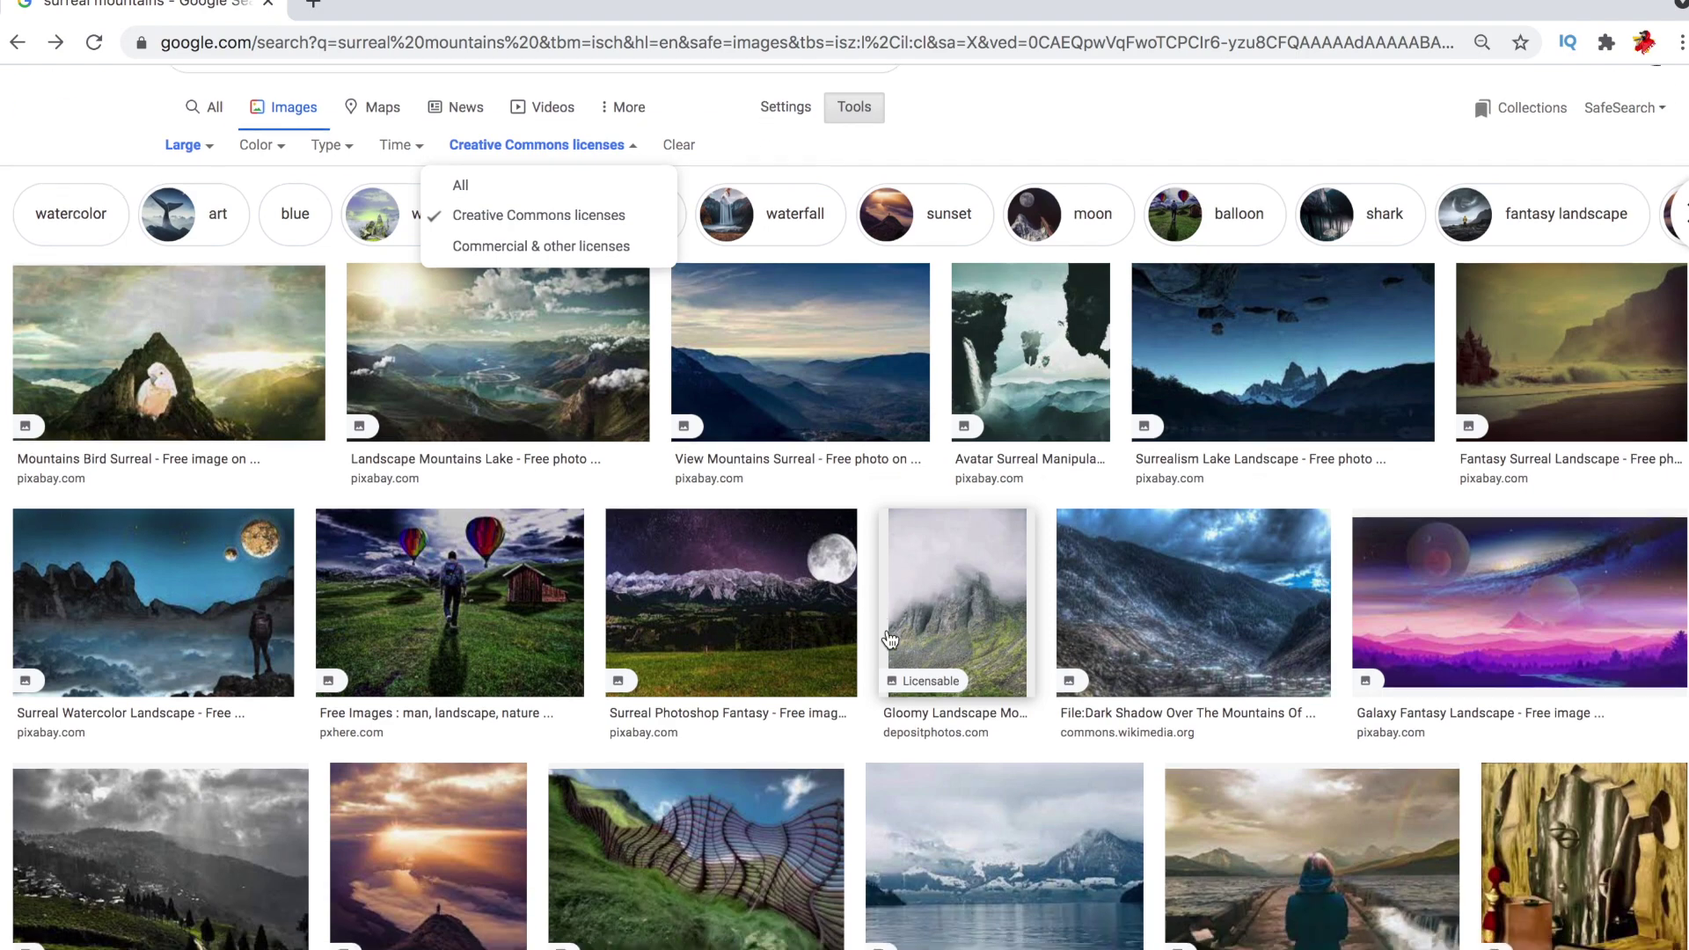
scroll(890, 640, "down", 2)
scroll(891, 640, "down", 4)
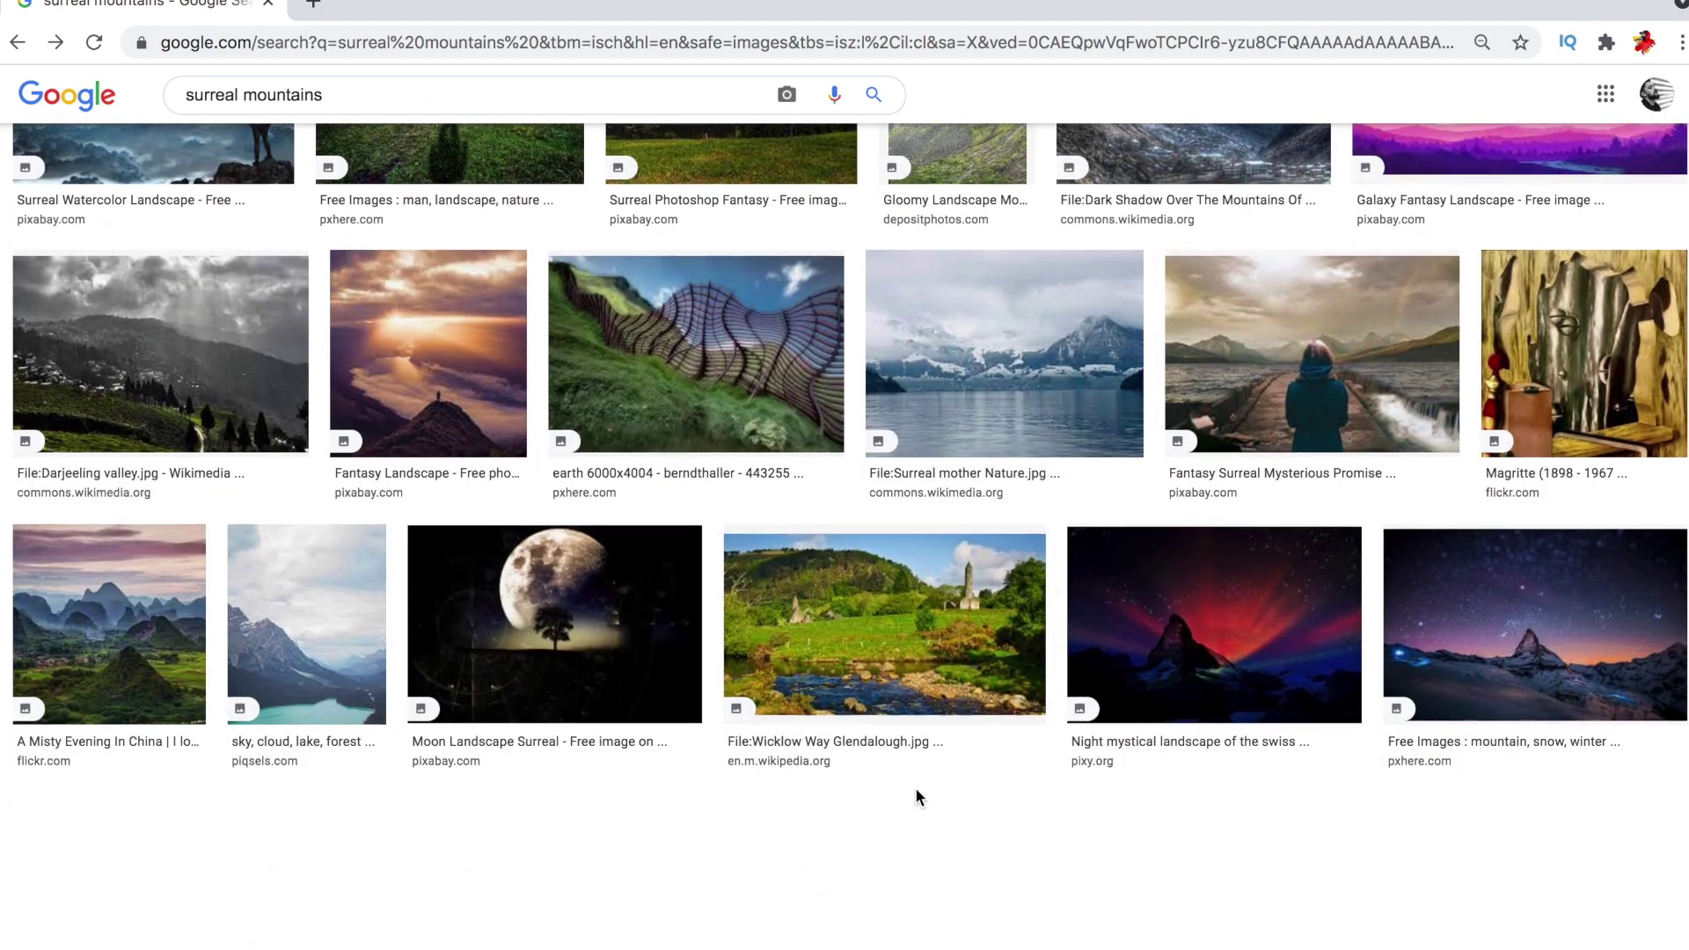
scroll(915, 797, "up", 1)
scroll(915, 797, "up", 3)
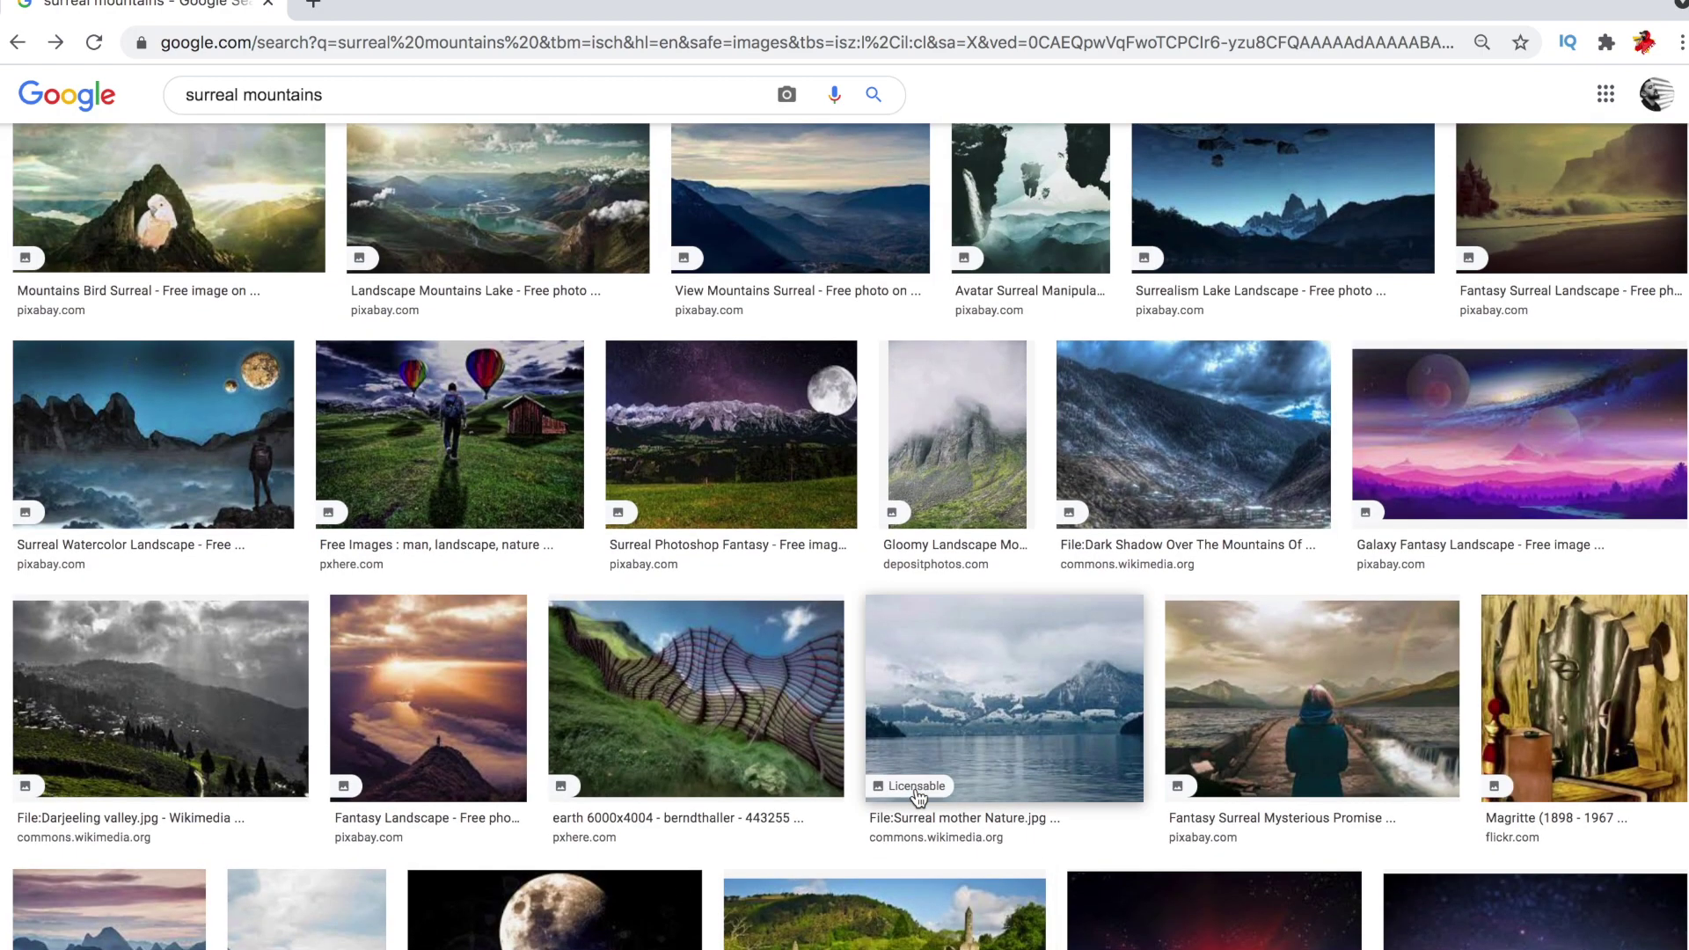
scroll(919, 797, "up", 3)
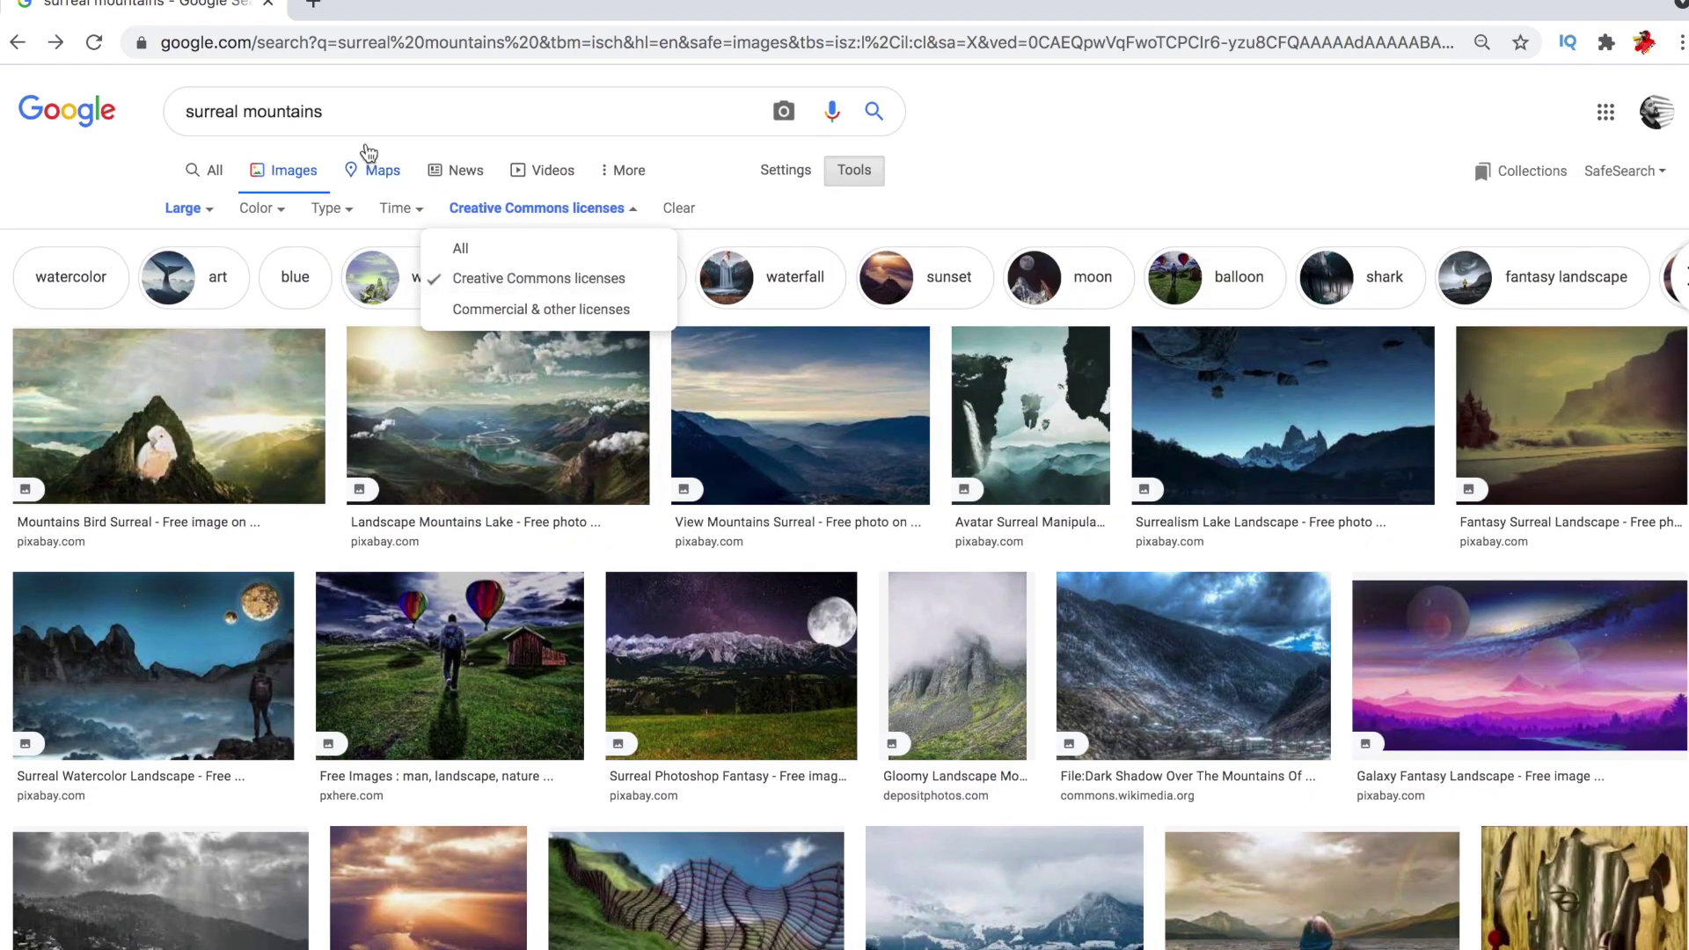
Step: Change the image search query to 'surreal hills'
left_click_drag(325, 111, 245, 114)
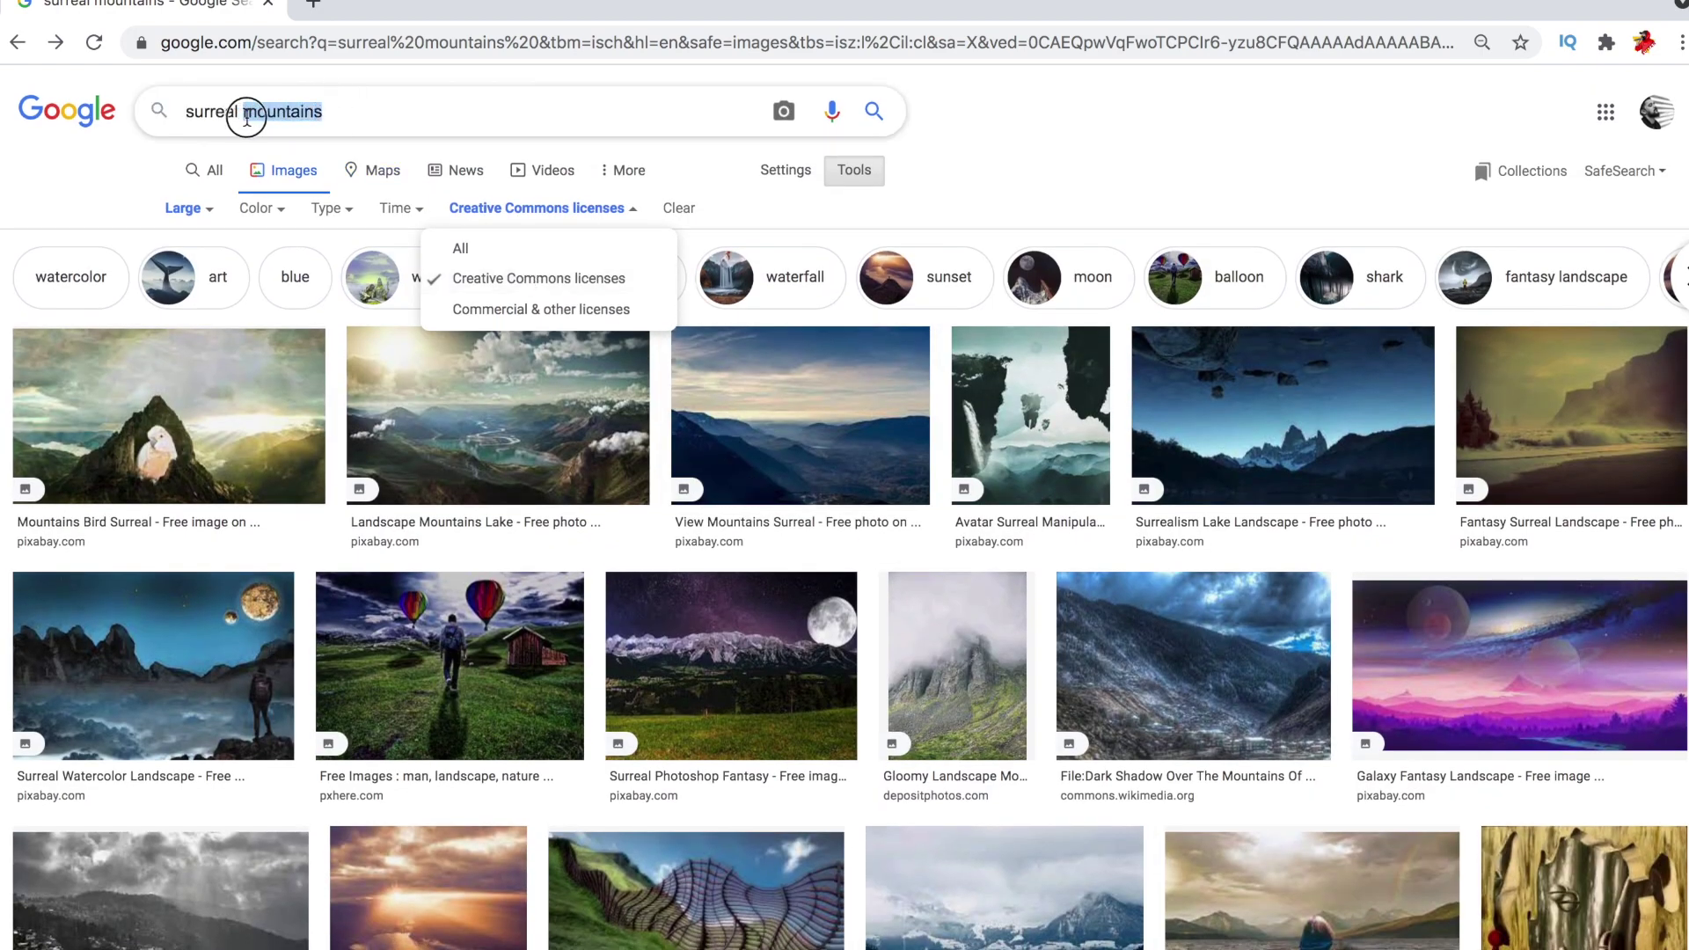
type("hills")
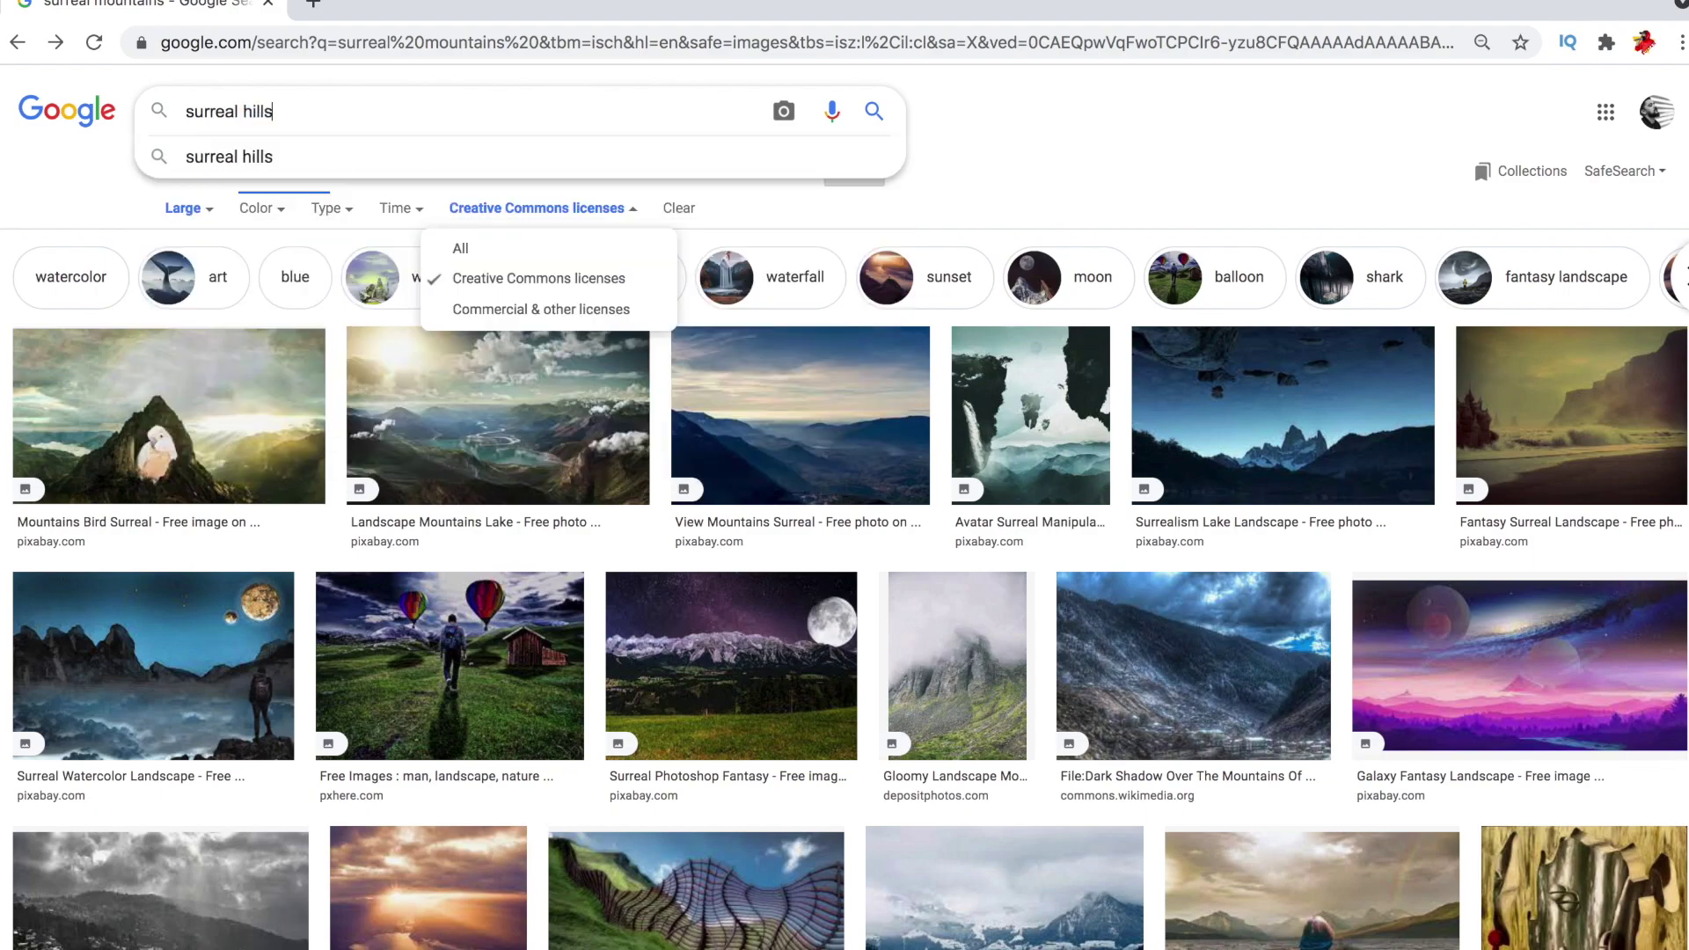
key("Return")
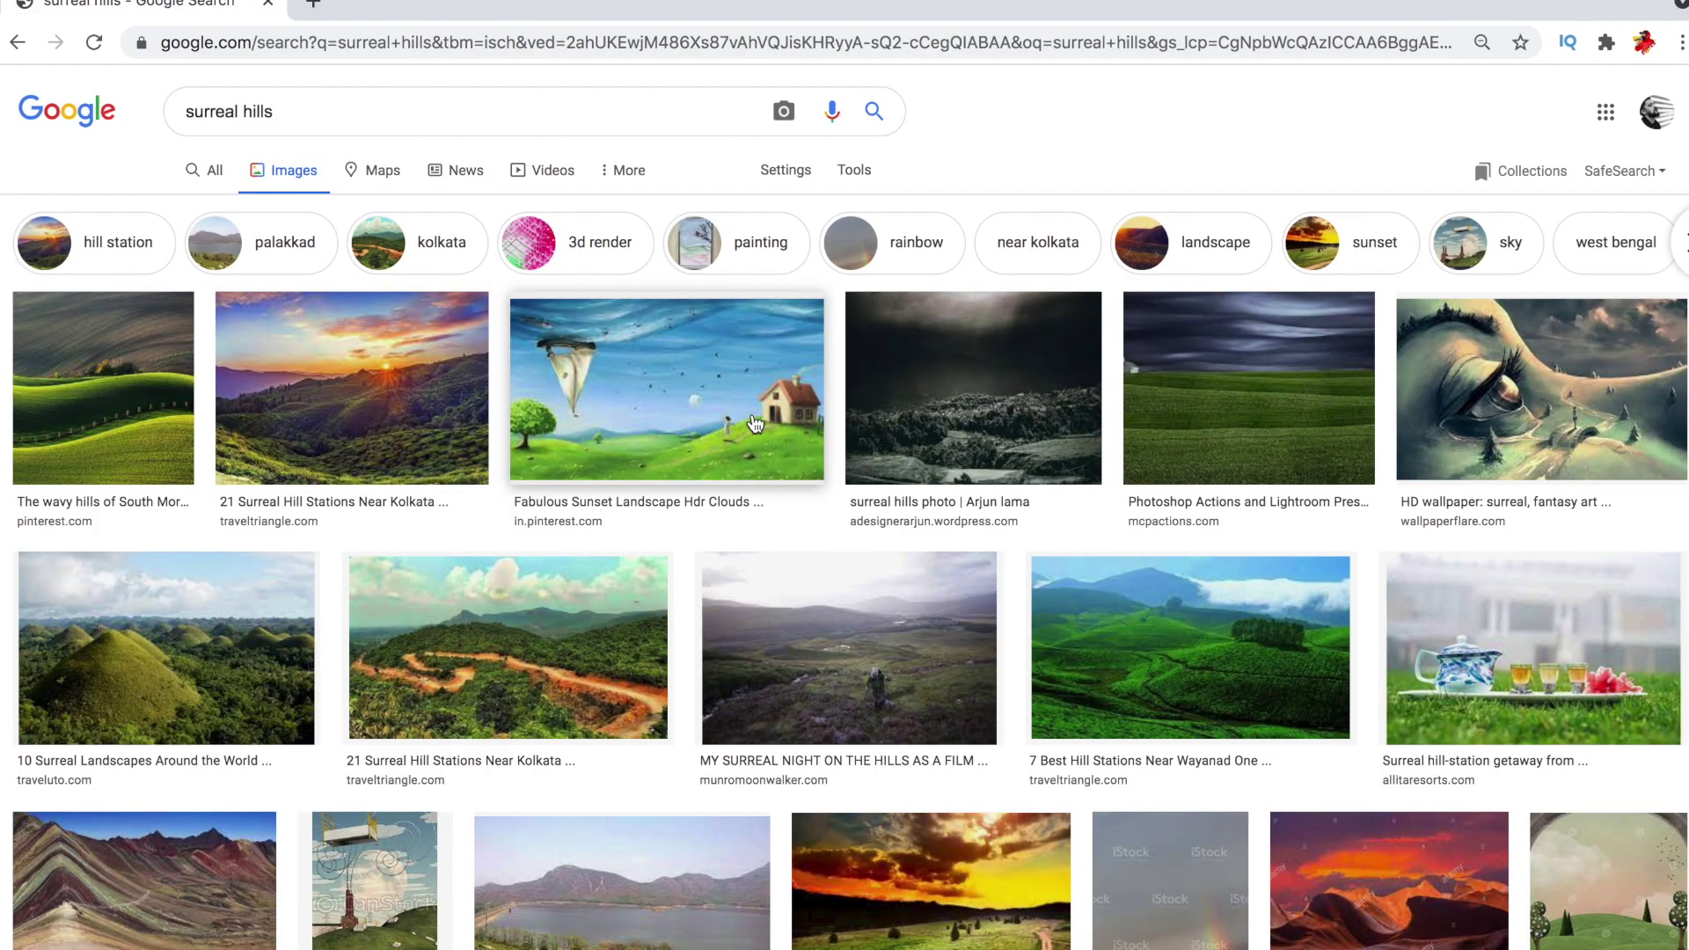
Step: Scroll through the surreal hills results, then return to Photoshop
scroll(754, 423, "down", 4)
scroll(754, 423, "down", 2)
scroll(754, 423, "down", 3)
scroll(754, 423, "down", 3)
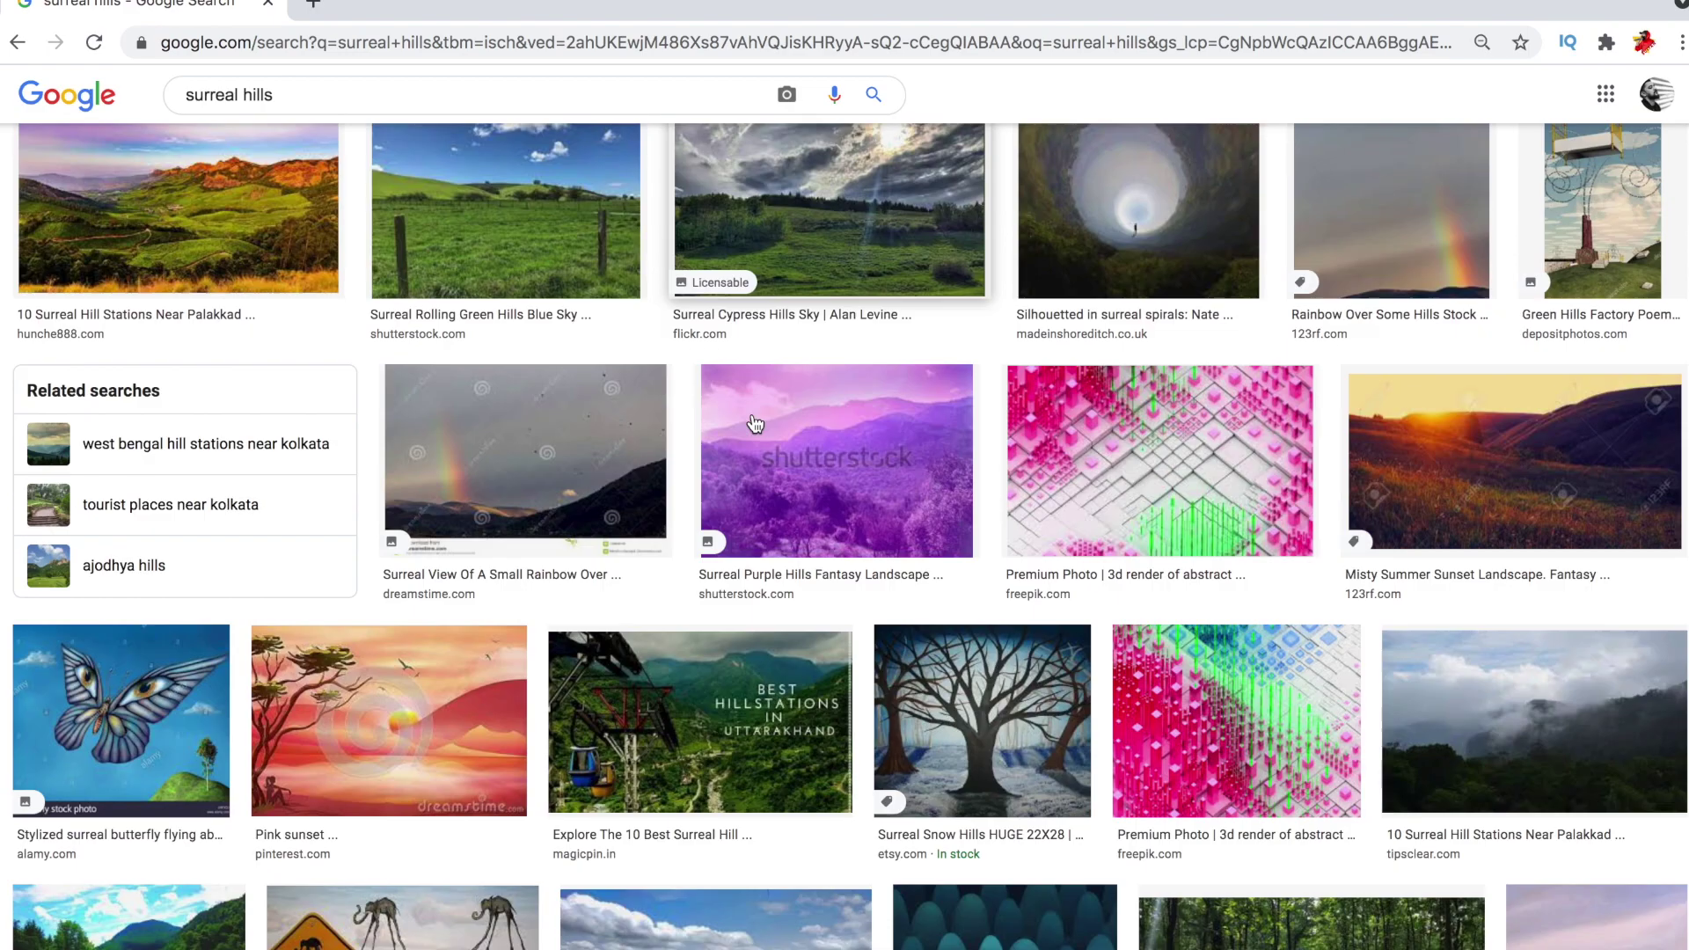
scroll(754, 423, "down", 2)
scroll(754, 423, "down", 2)
scroll(754, 423, "down", 3)
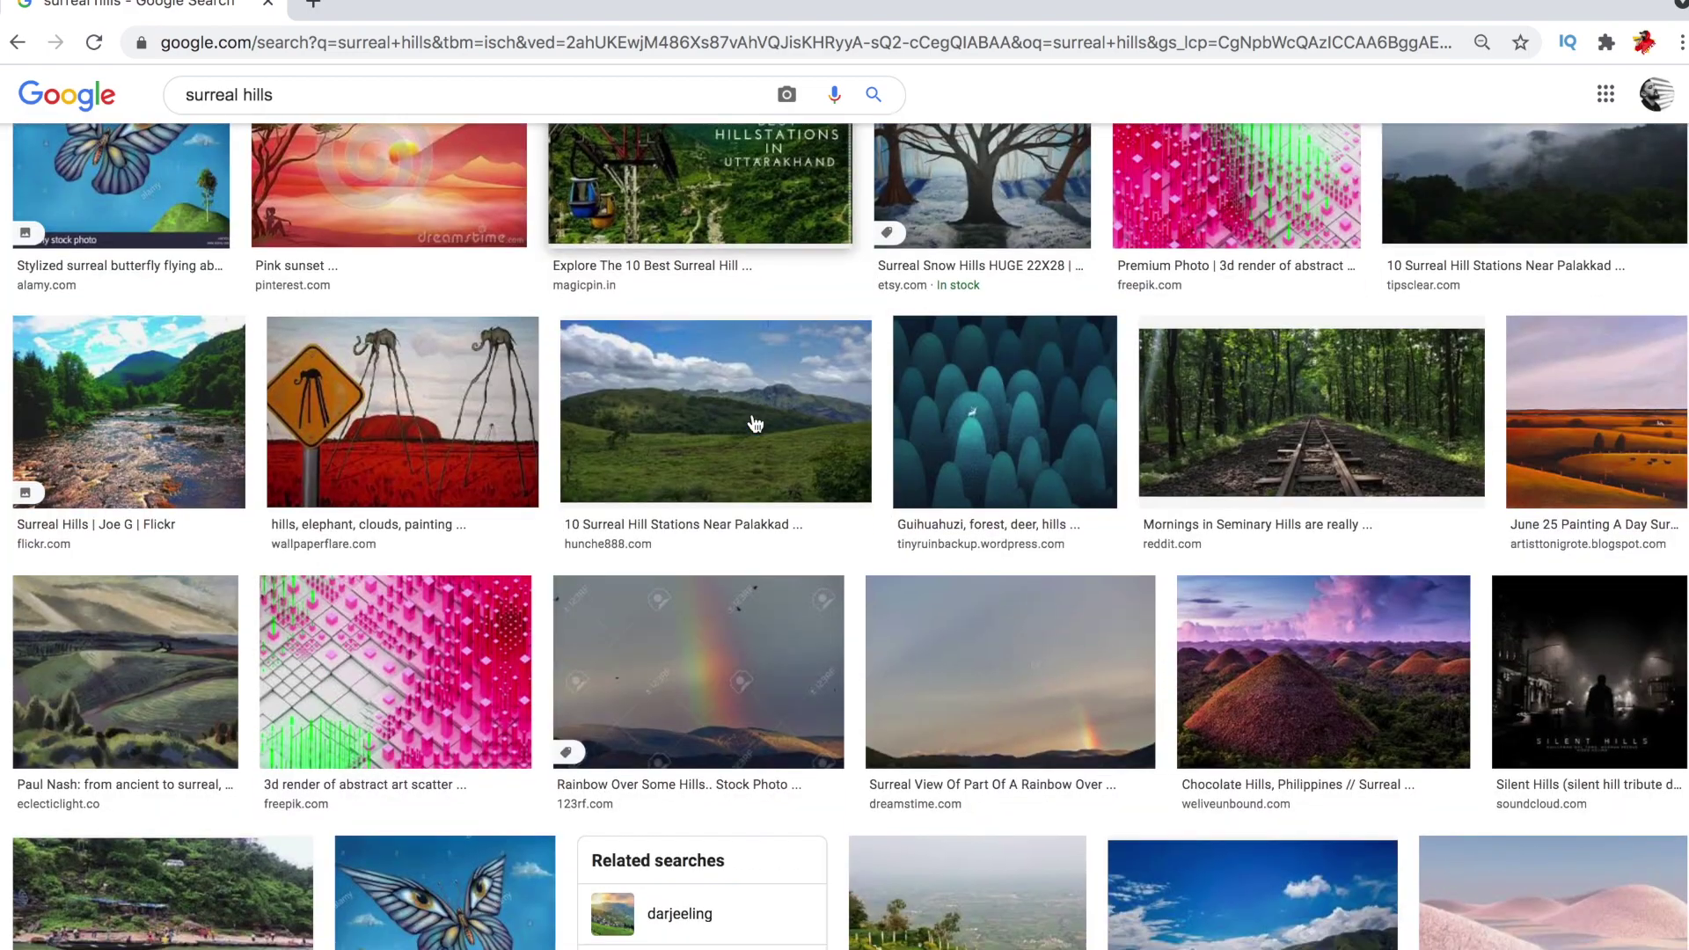
scroll(754, 423, "down", 1)
scroll(754, 423, "down", 1)
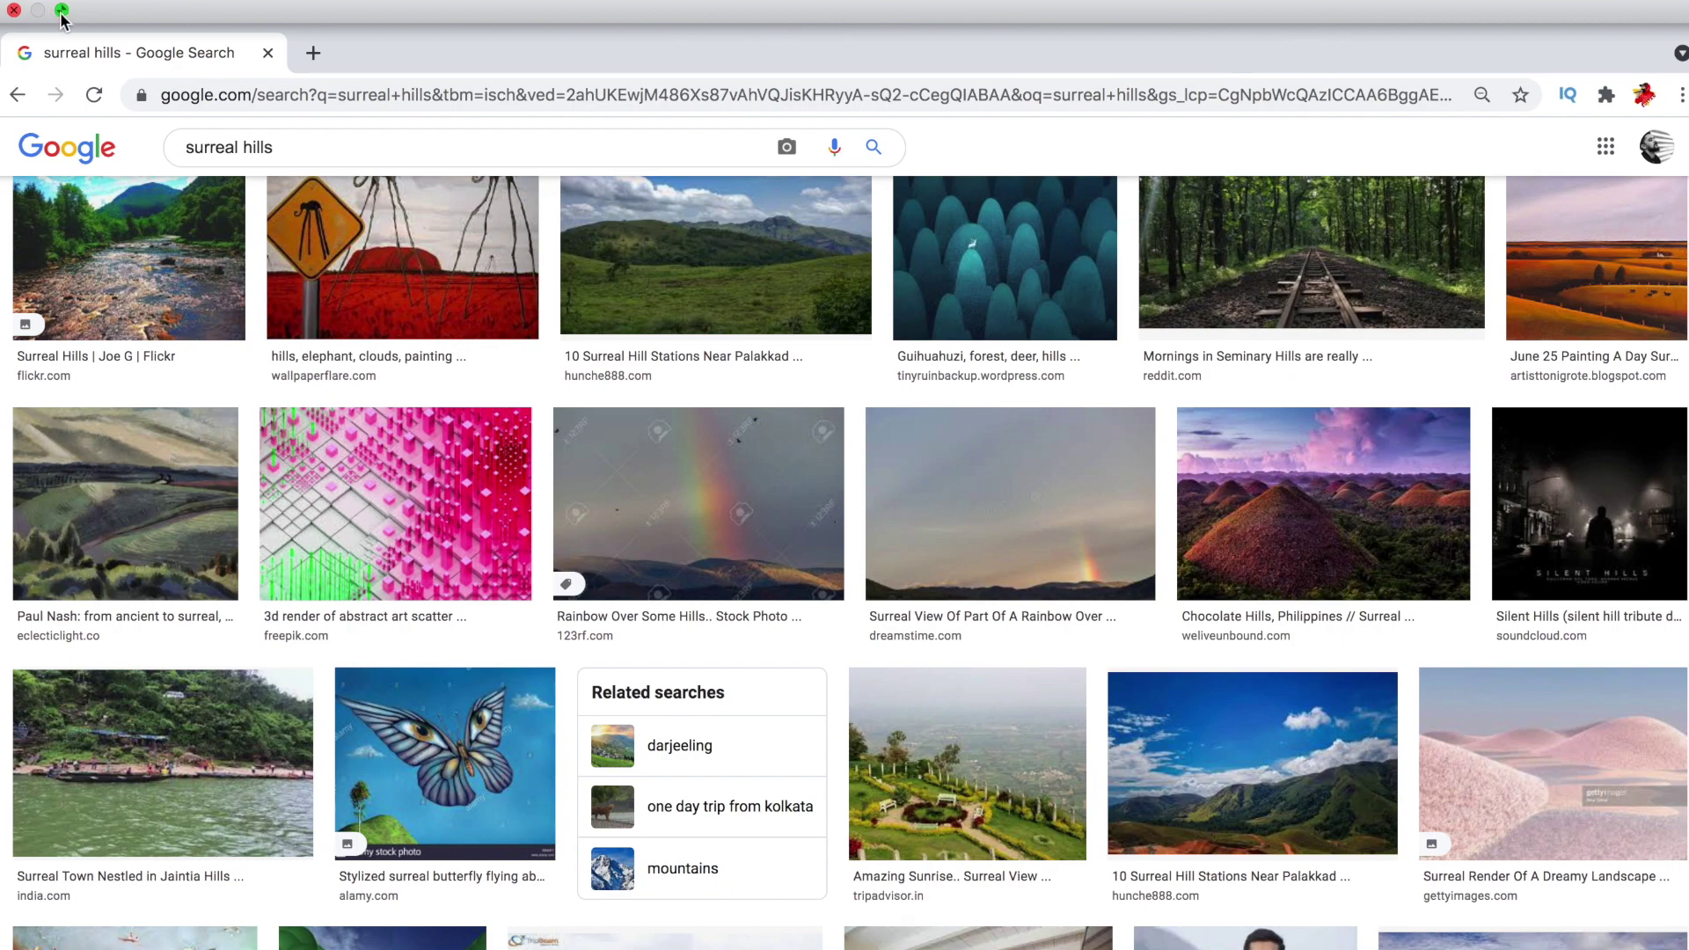
left_click(61, 11)
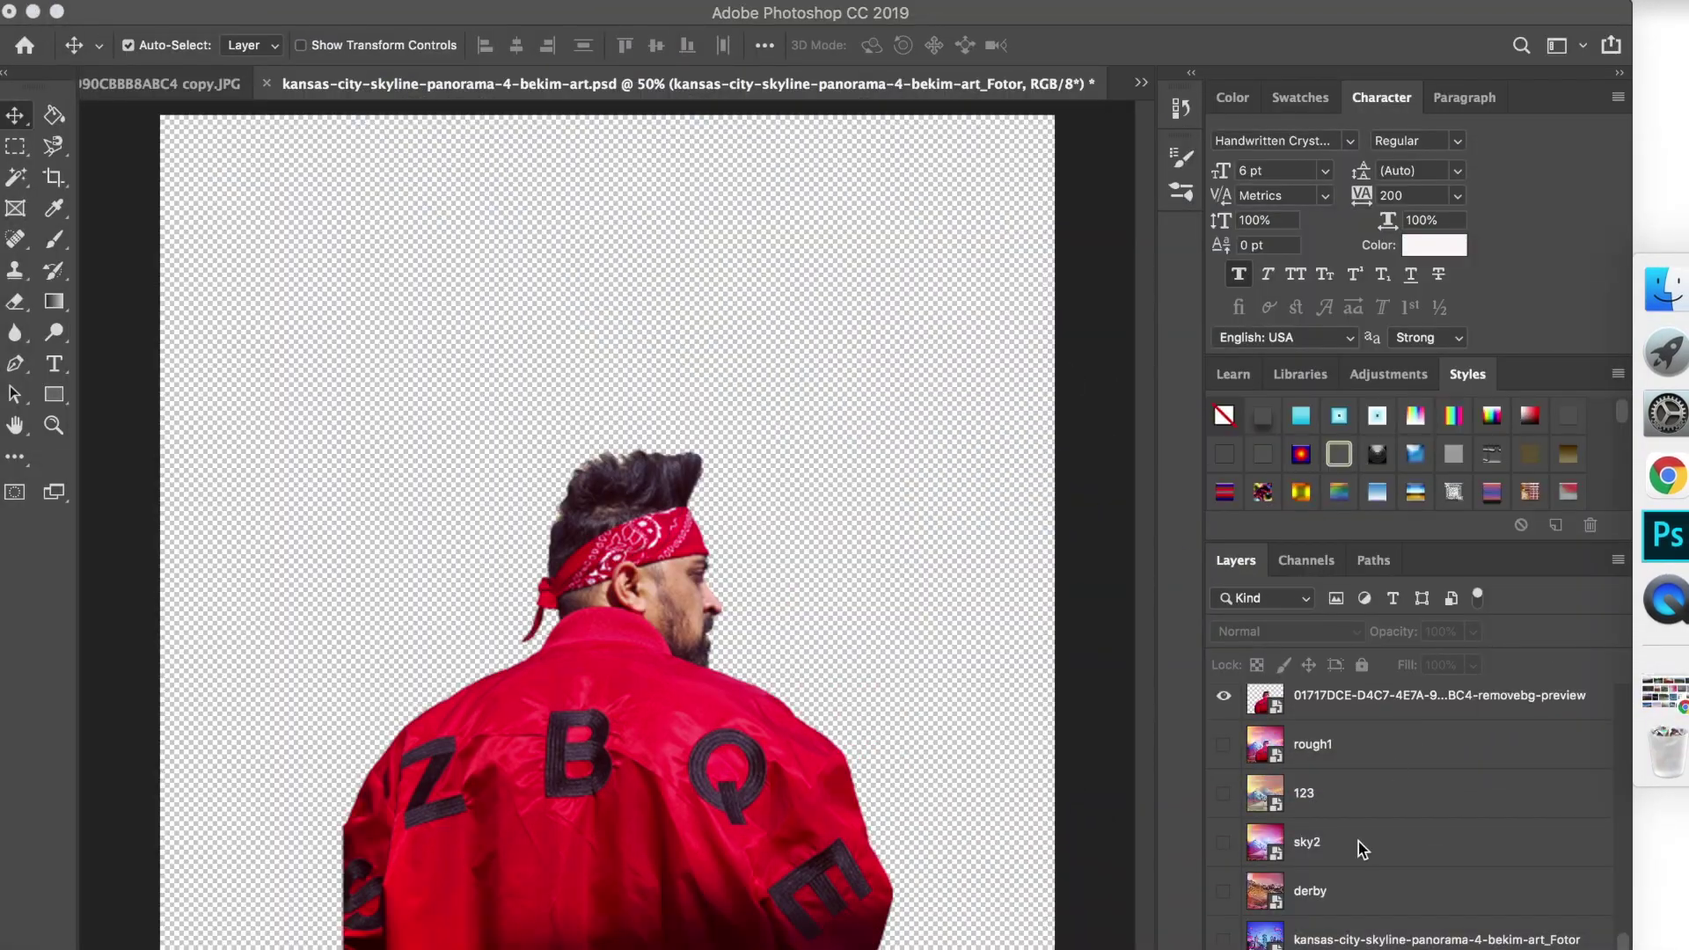
Step: Try the skyline, derby, pink sky and orange 123 backdrops, settling on sky2, derby and rough1
left_click(1225, 935)
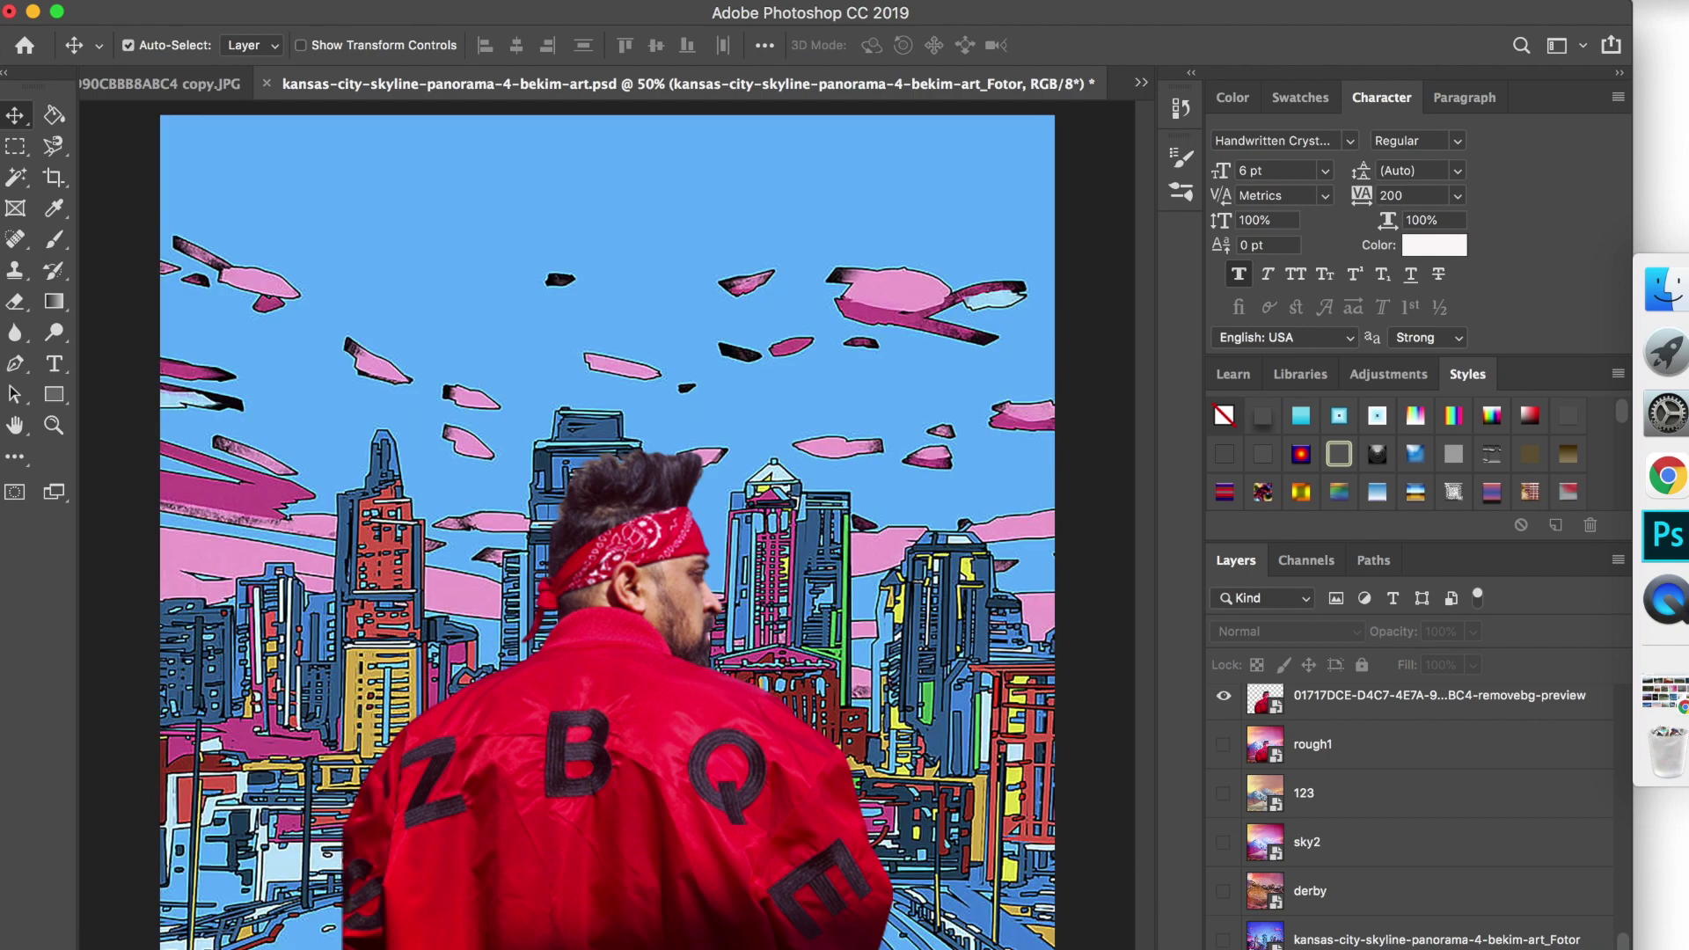
left_click(1223, 939)
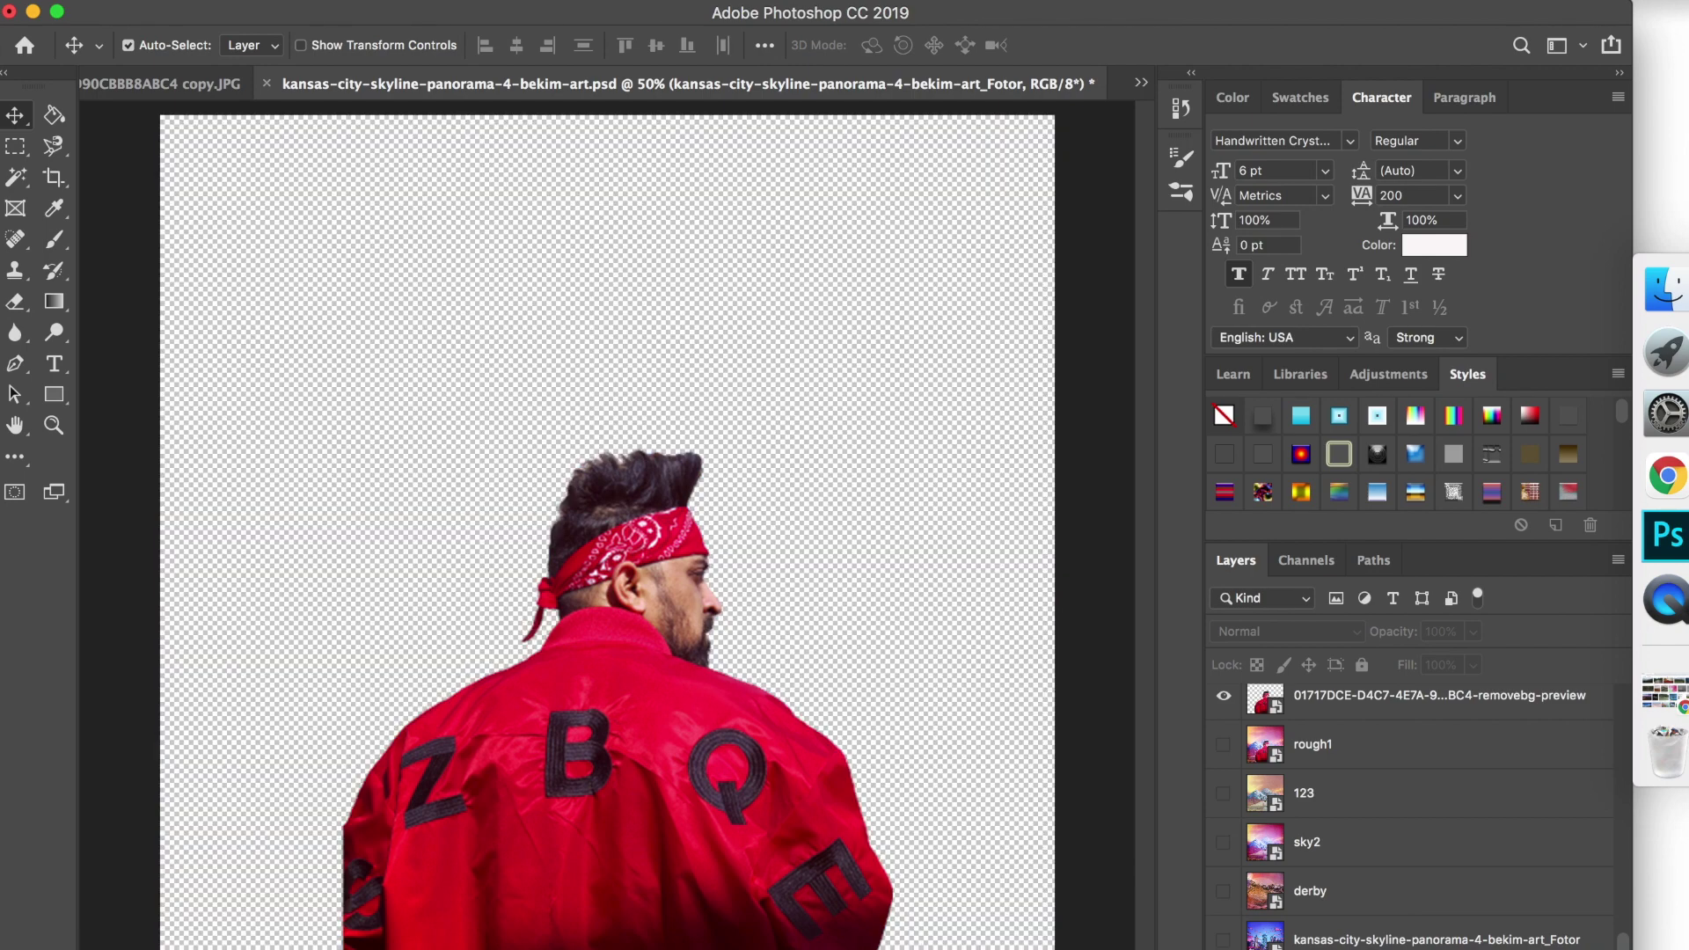
left_click(1223, 891)
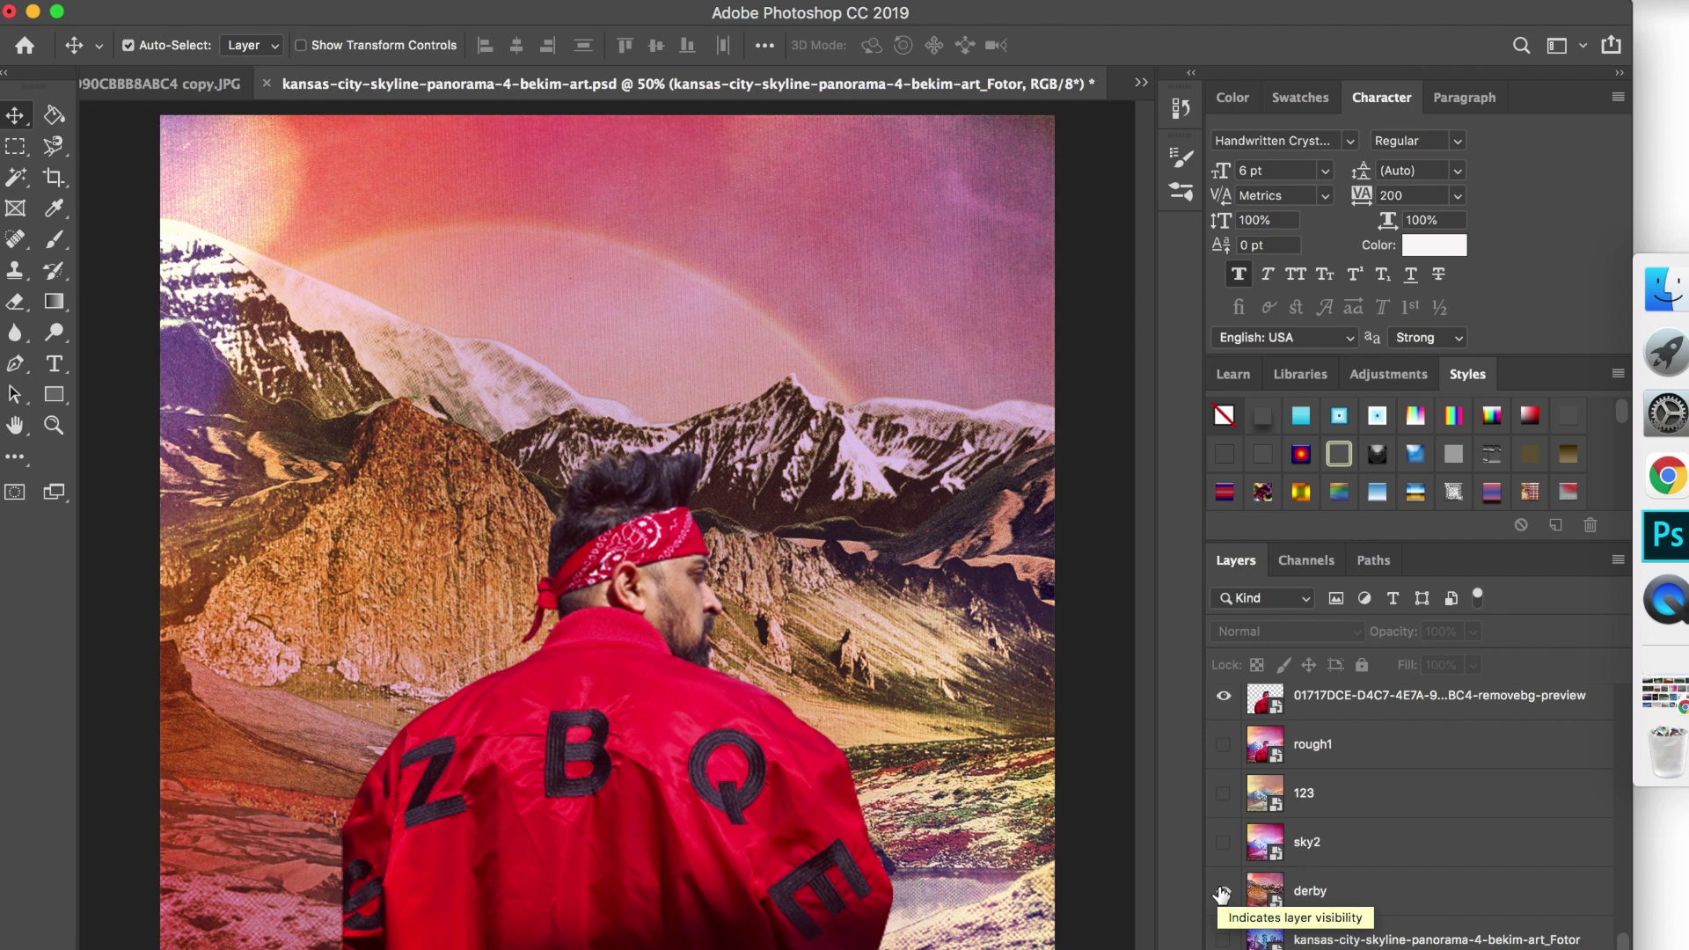
left_click(1223, 842)
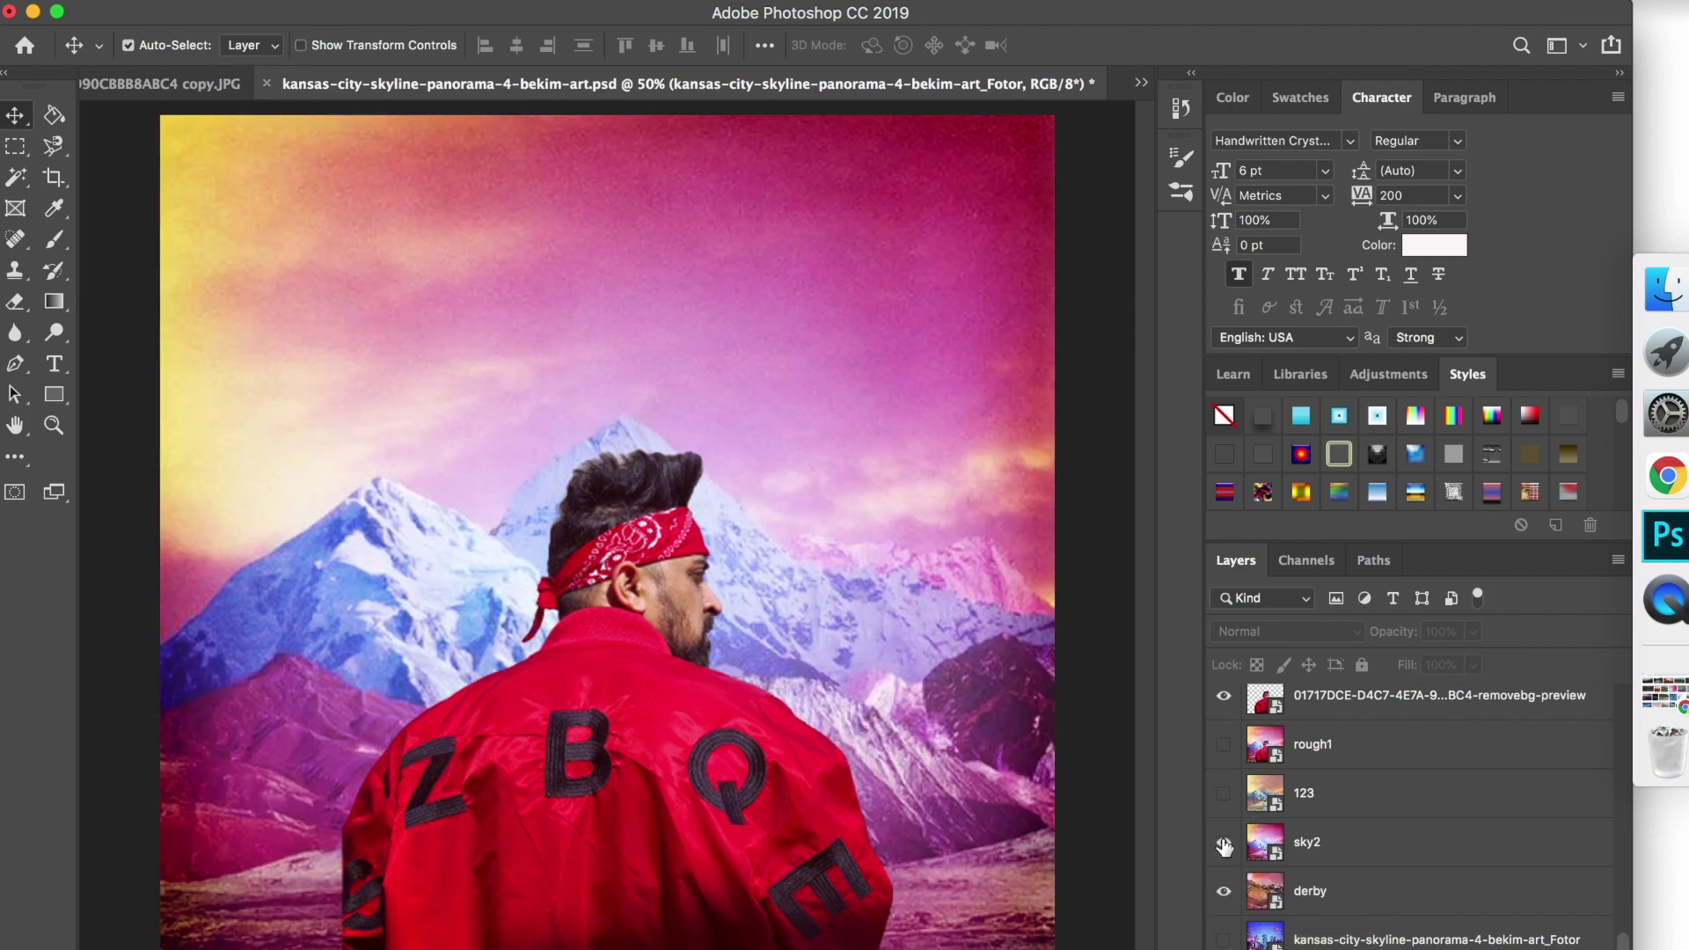
left_click(1223, 792)
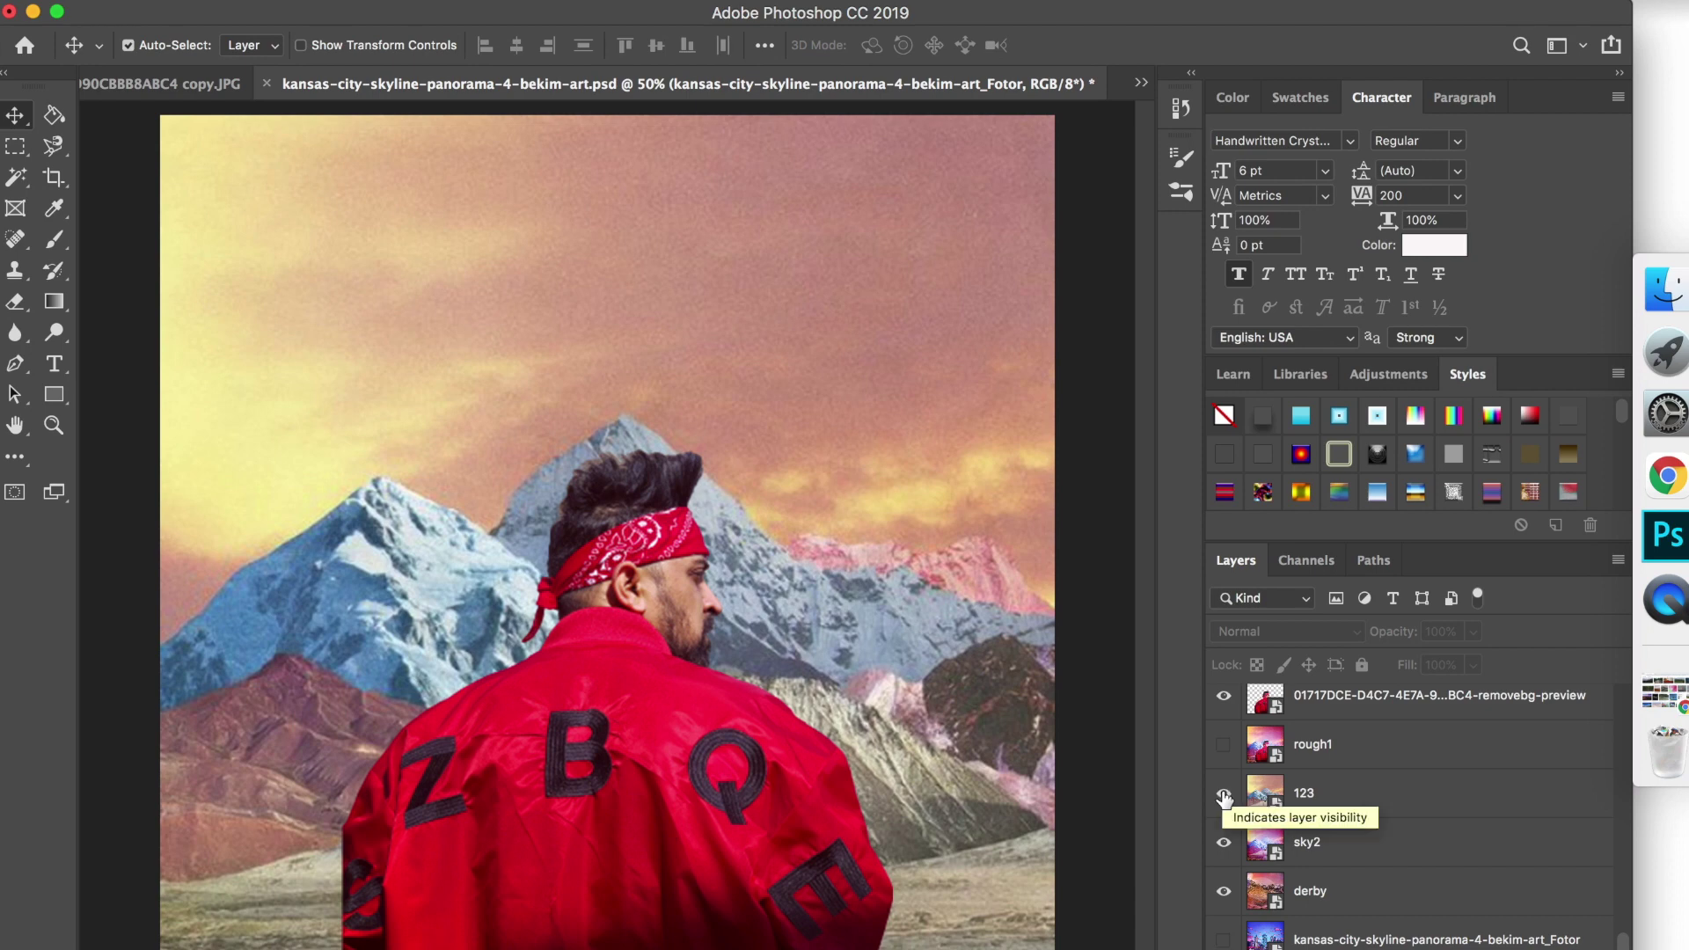
left_click(1223, 890)
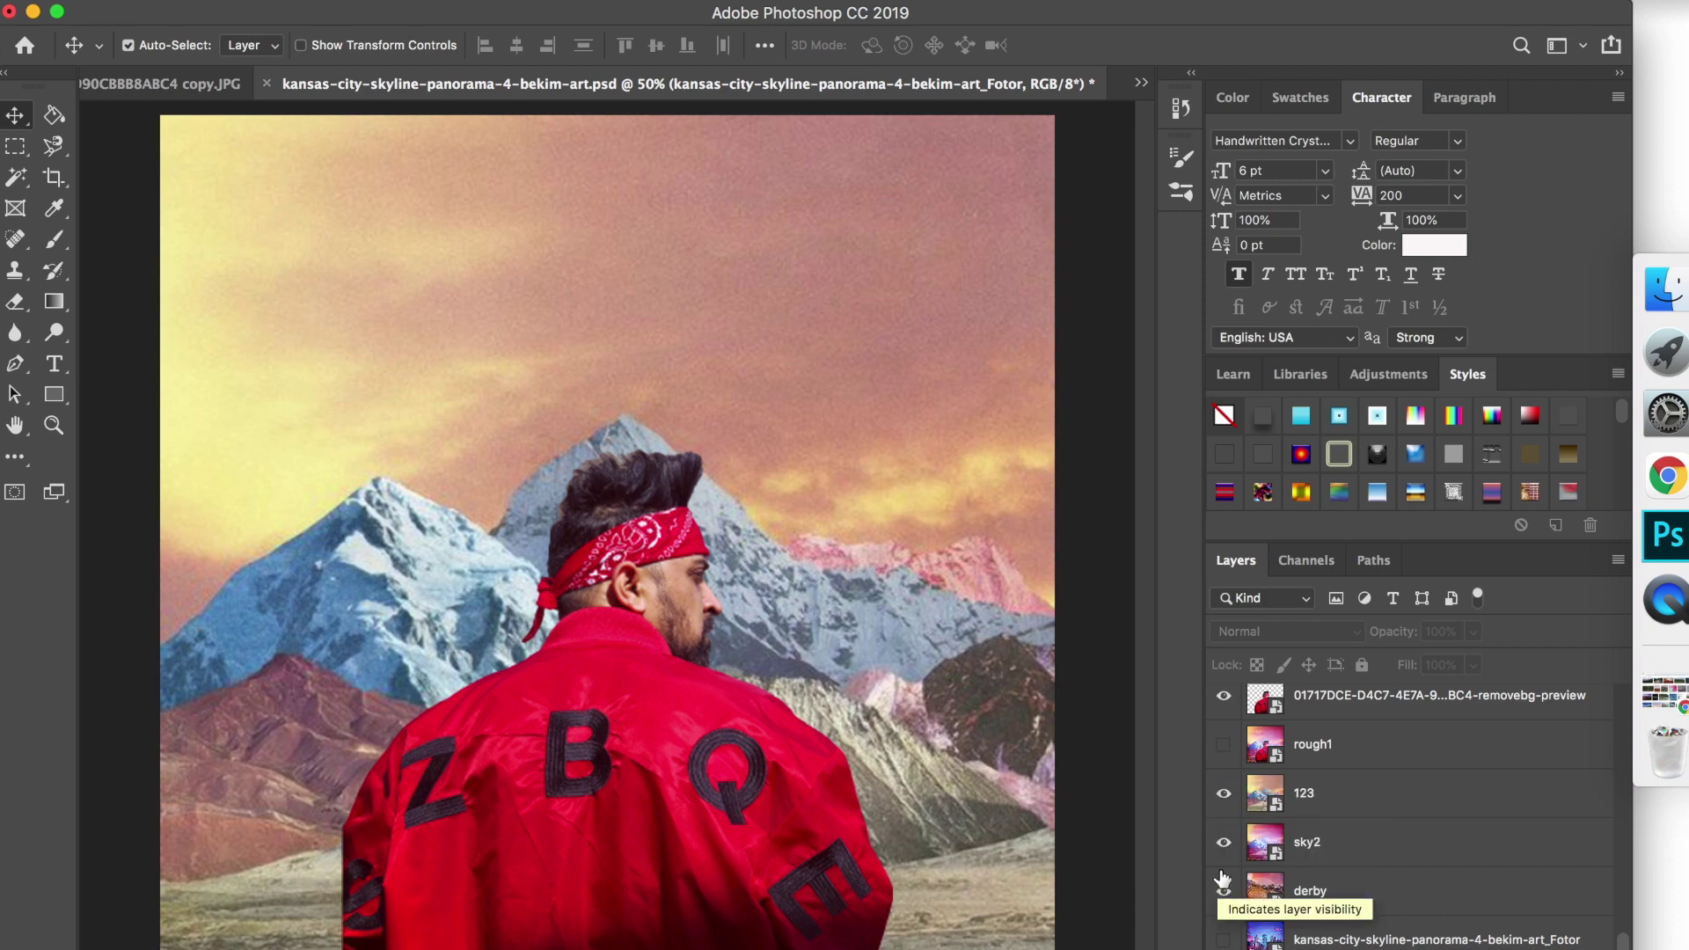
left_click(1223, 891)
left_click(1223, 793)
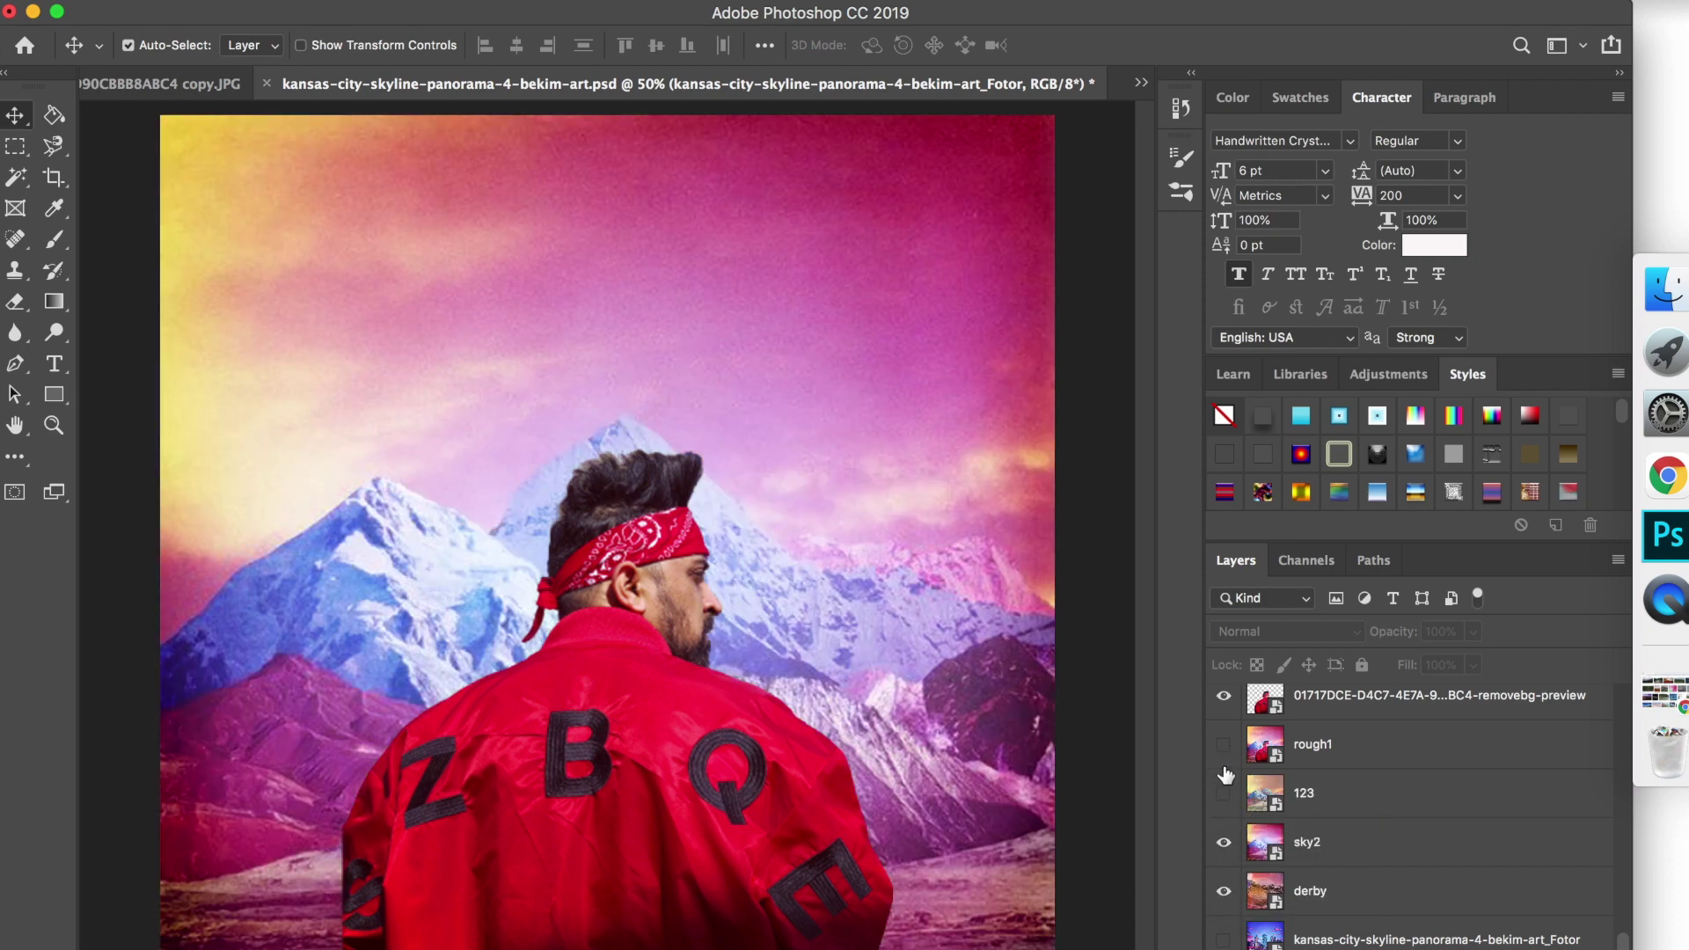
left_click(1223, 744)
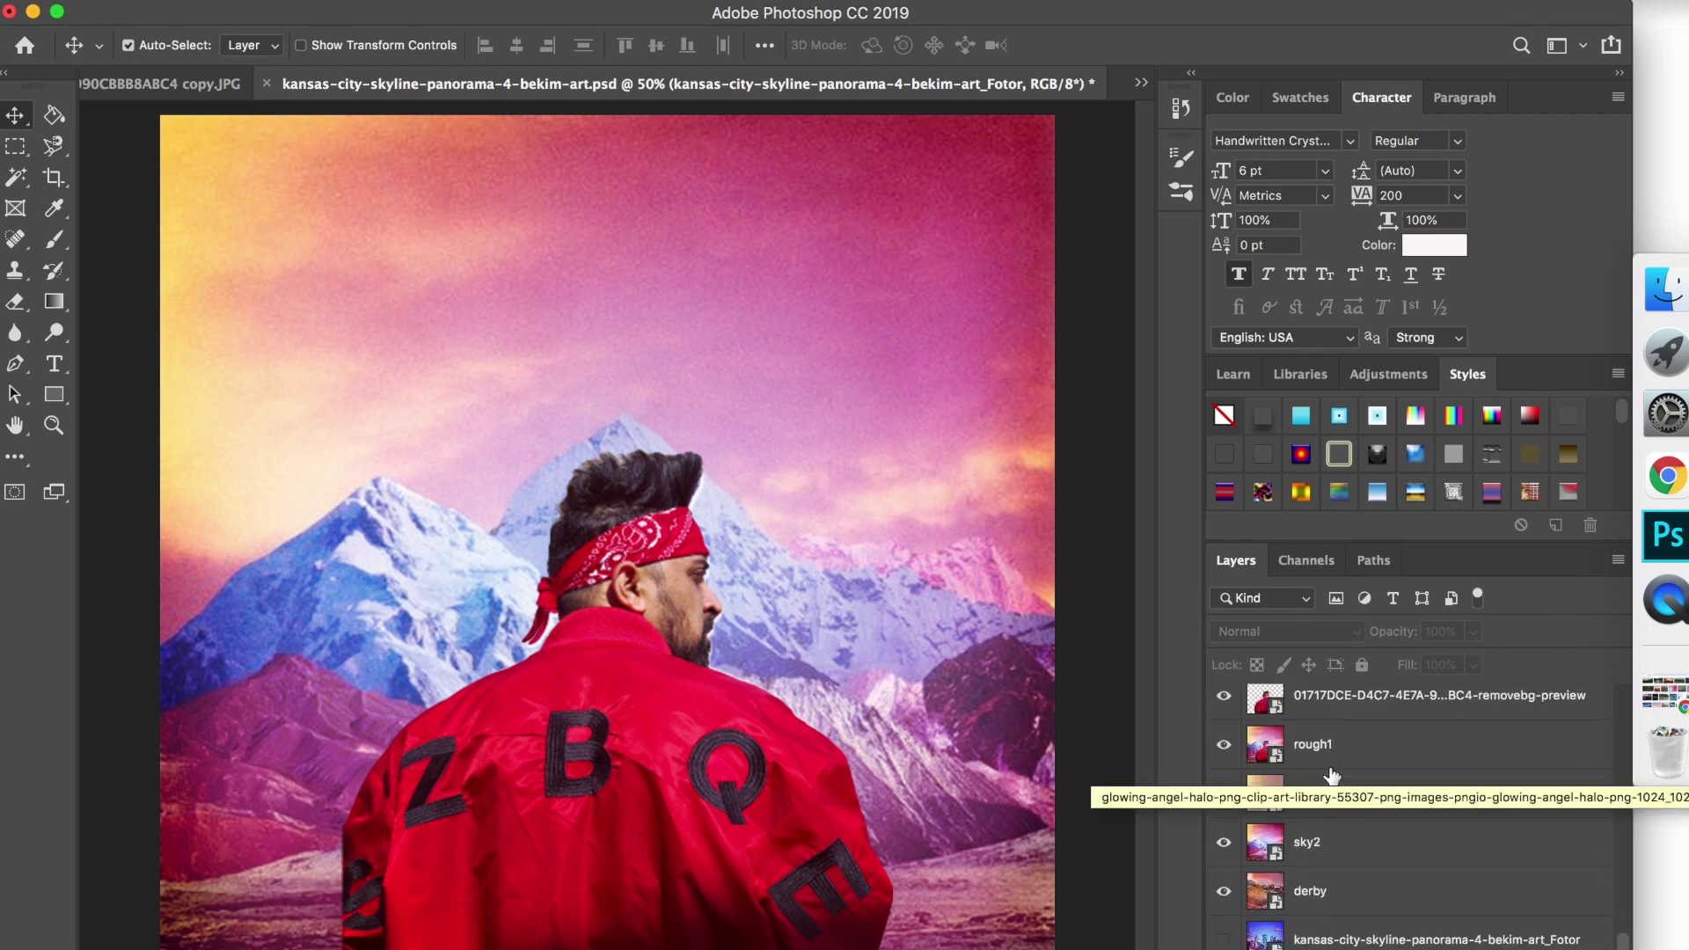
Step: Preview the glowing 01717DCE cut-out of the man, then hide it again
scroll(1333, 775, "down", 5)
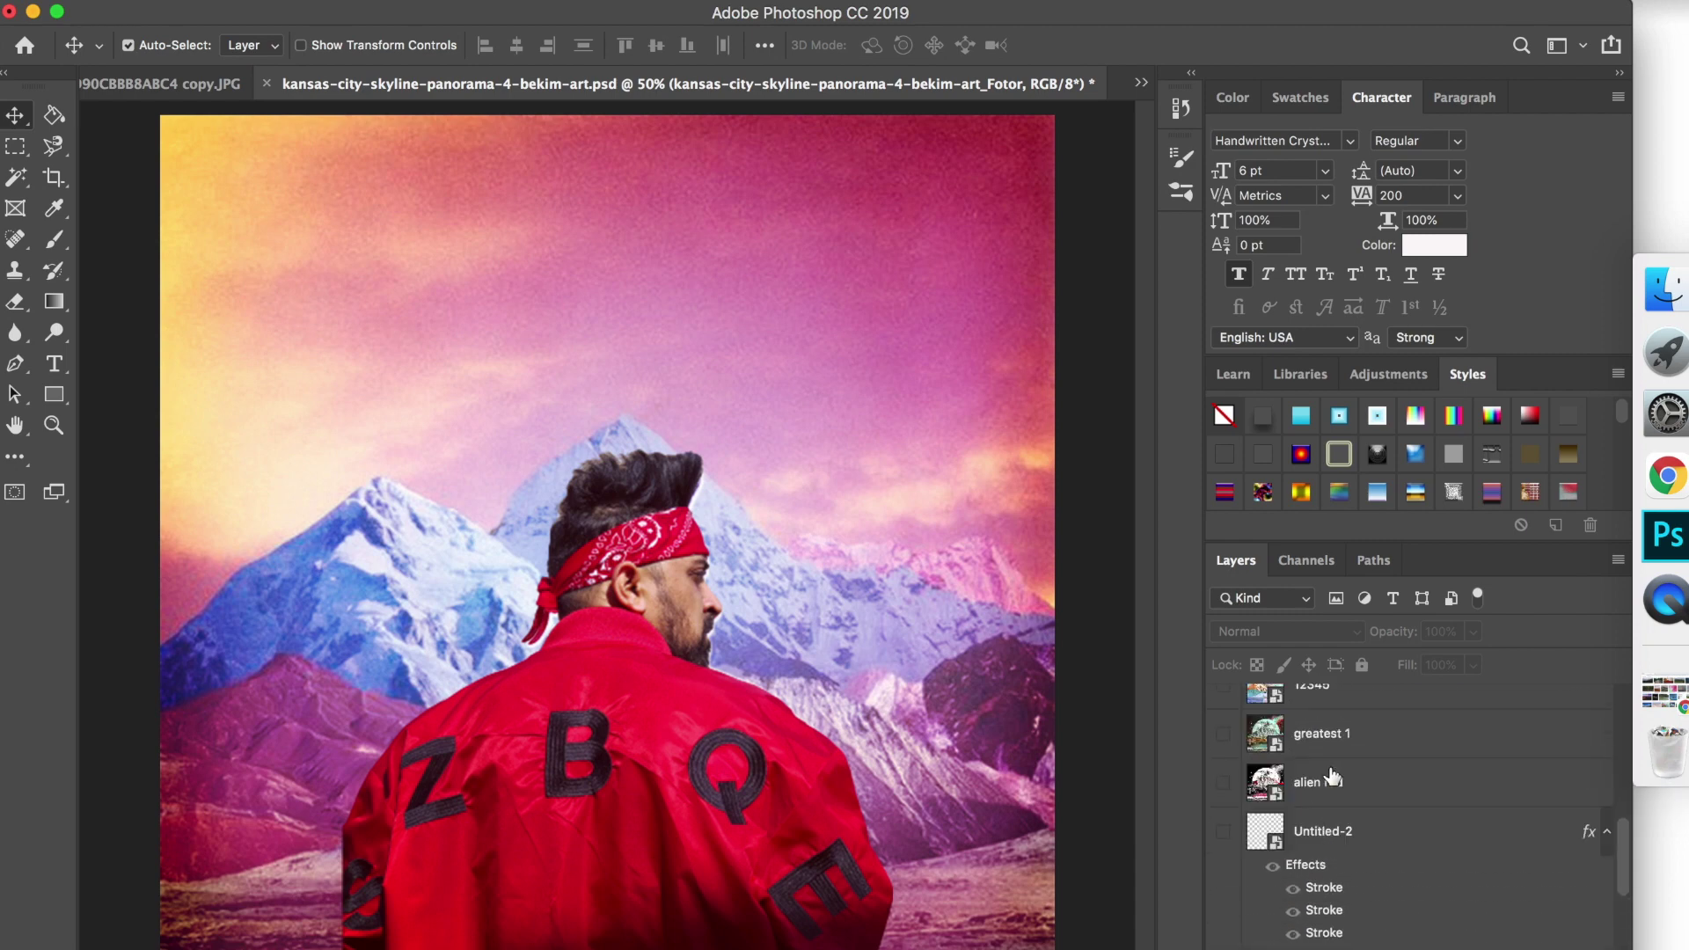
scroll(1333, 776, "up", 3)
scroll(1333, 775, "up", 3)
scroll(1333, 775, "up", 3)
scroll(1333, 775, "up", 3)
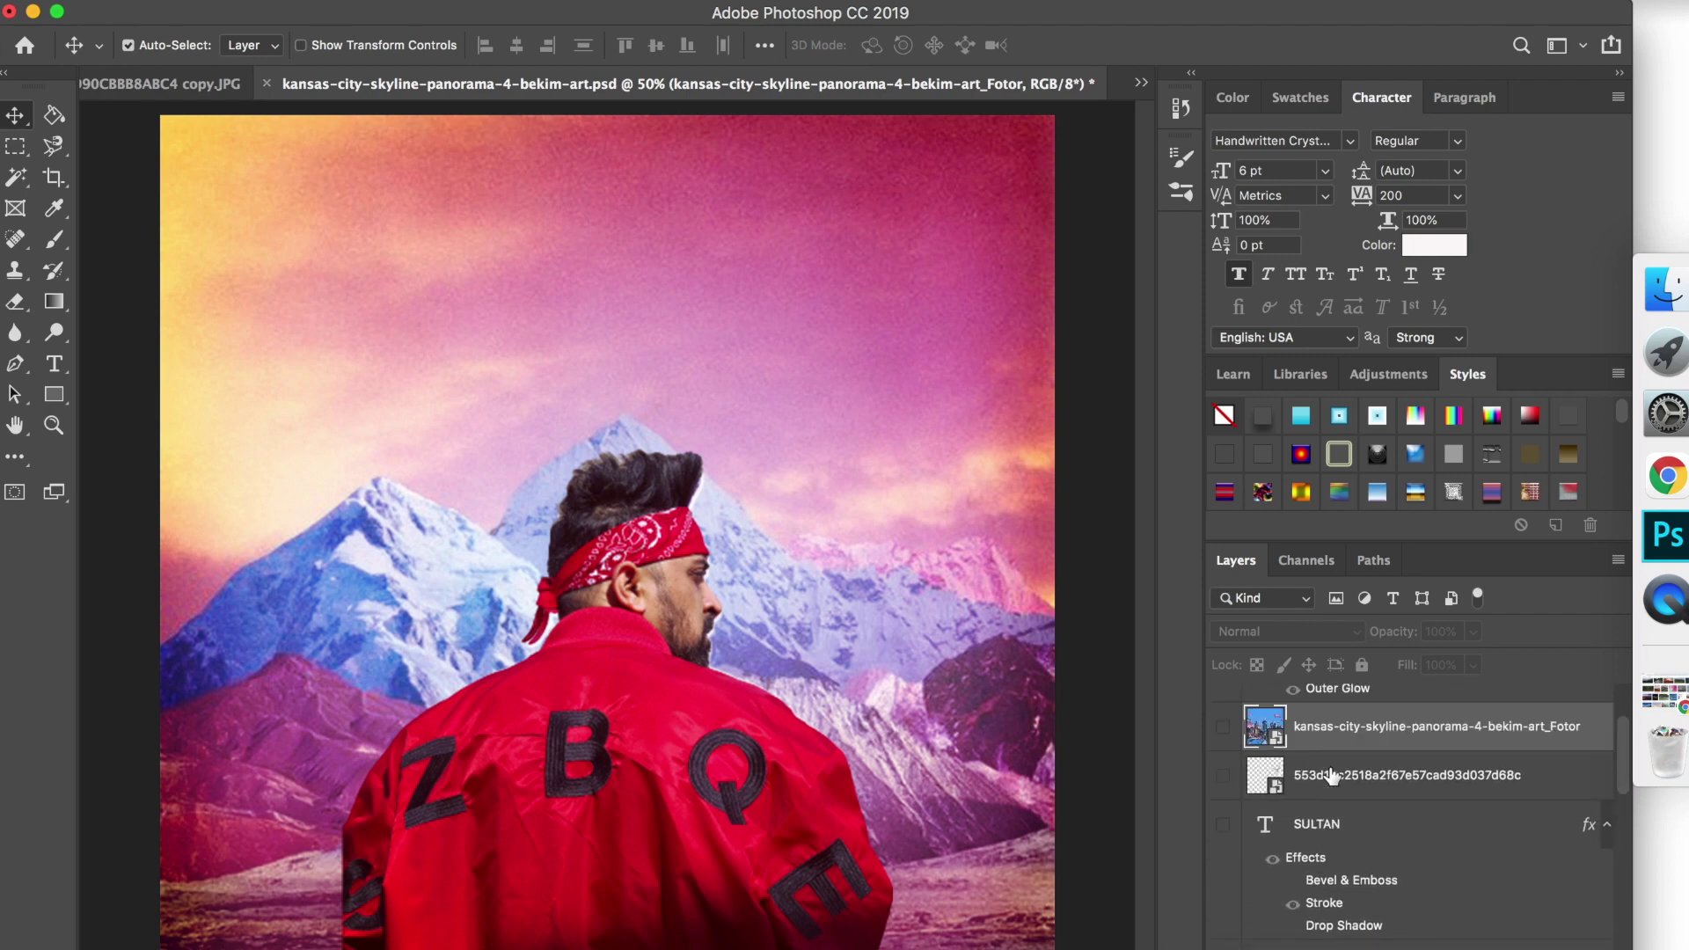
scroll(1332, 775, "up", 3)
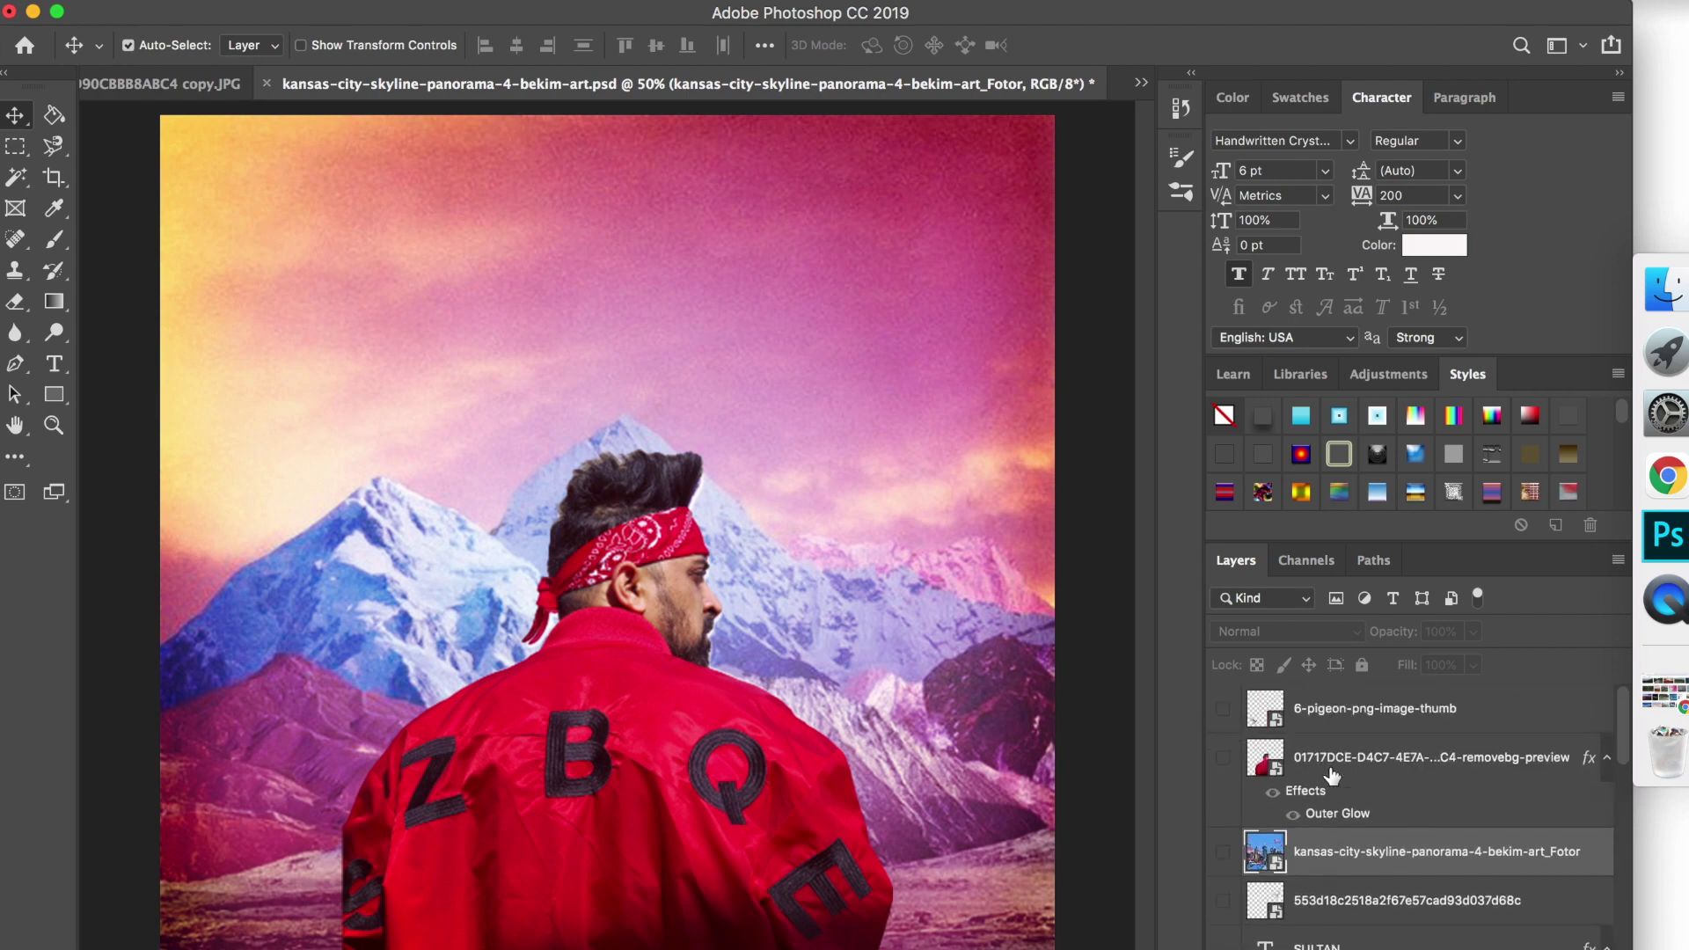
left_click(1223, 759)
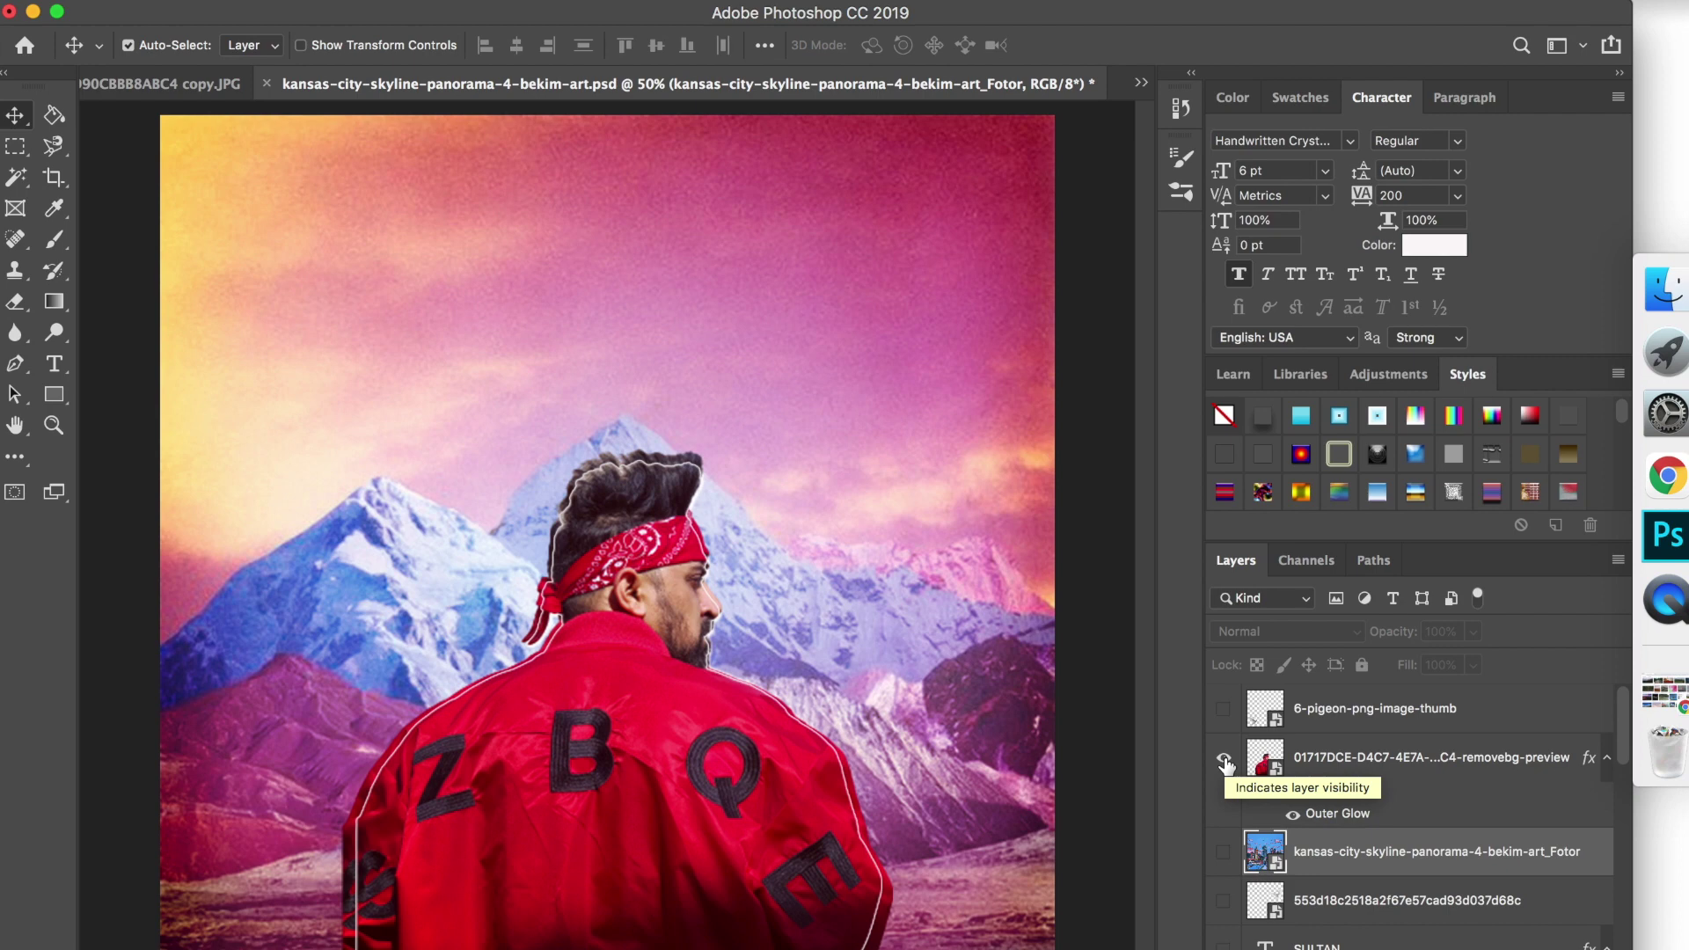
left_click(1223, 760)
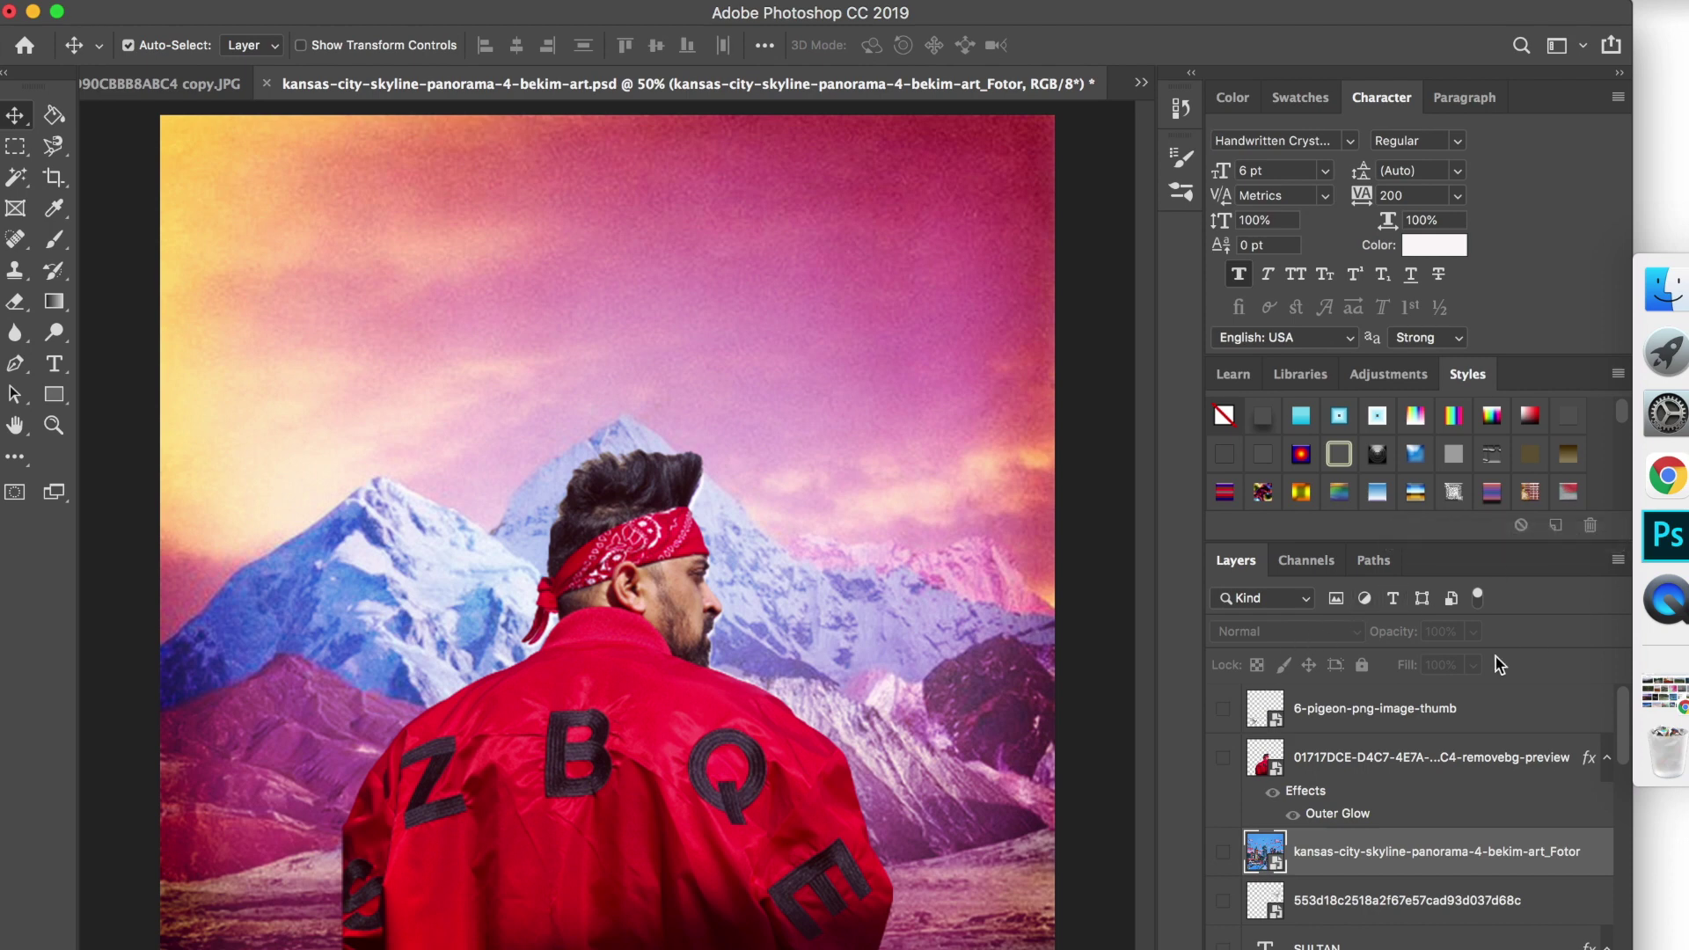
Step: Show the glowing-angel-halo layer above the man's head, then switch to Chrome
scroll(1395, 796, "down", 5)
scroll(1395, 797, "down", 5)
scroll(1395, 796, "down", 5)
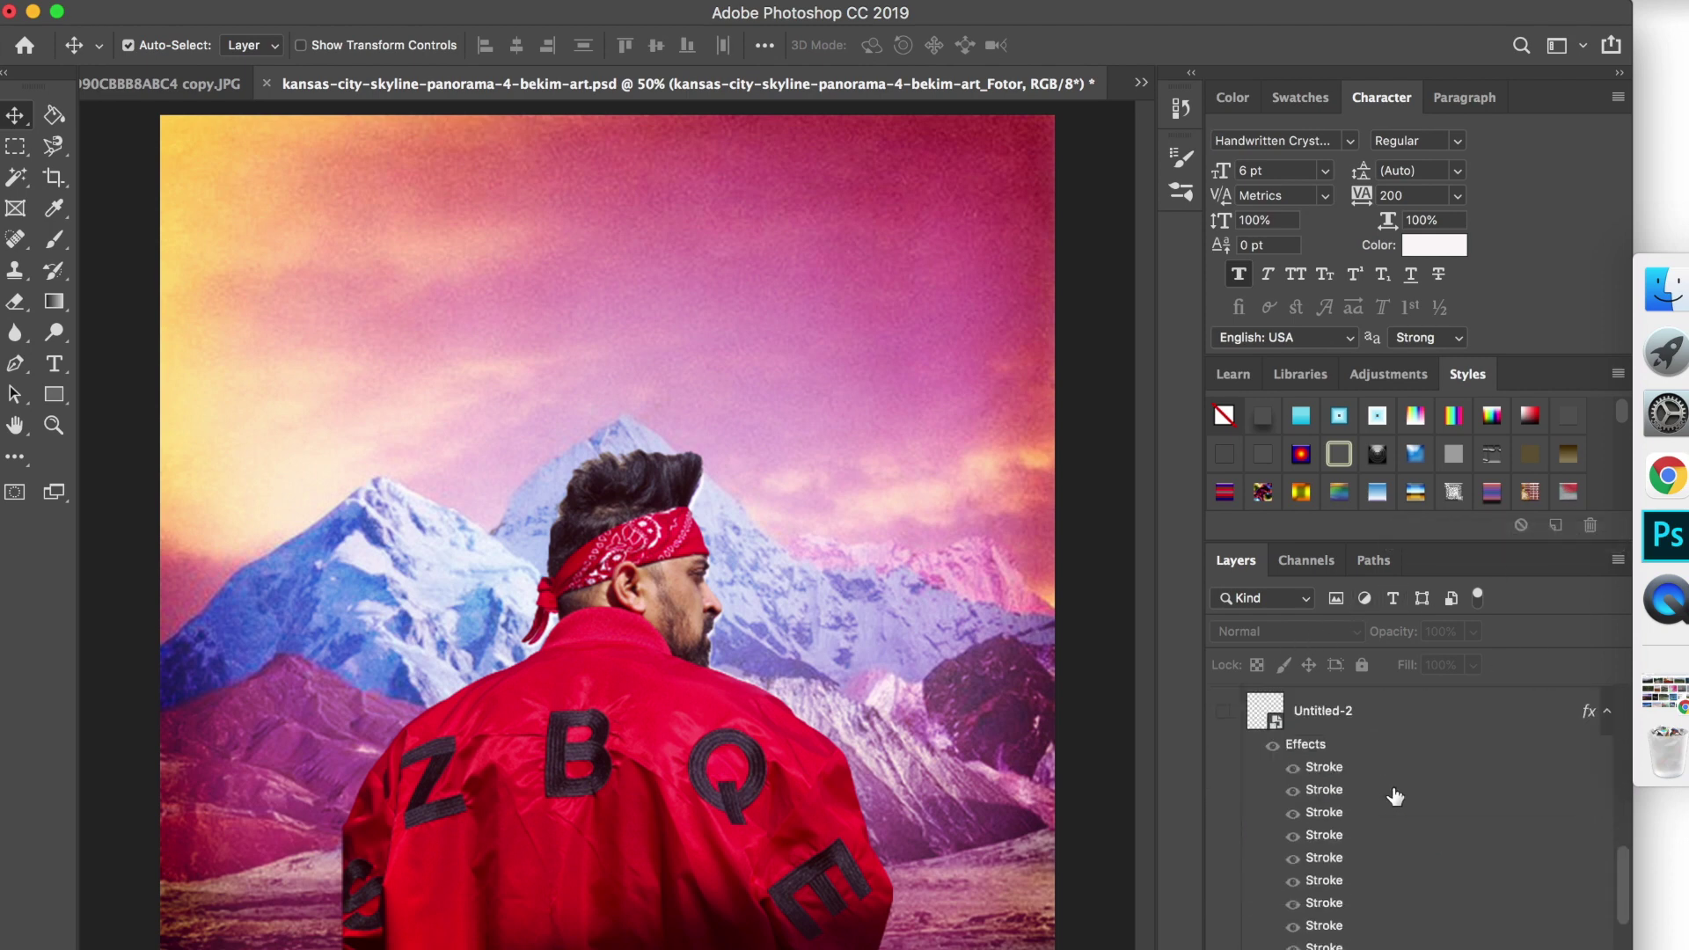
scroll(1394, 797, "down", 5)
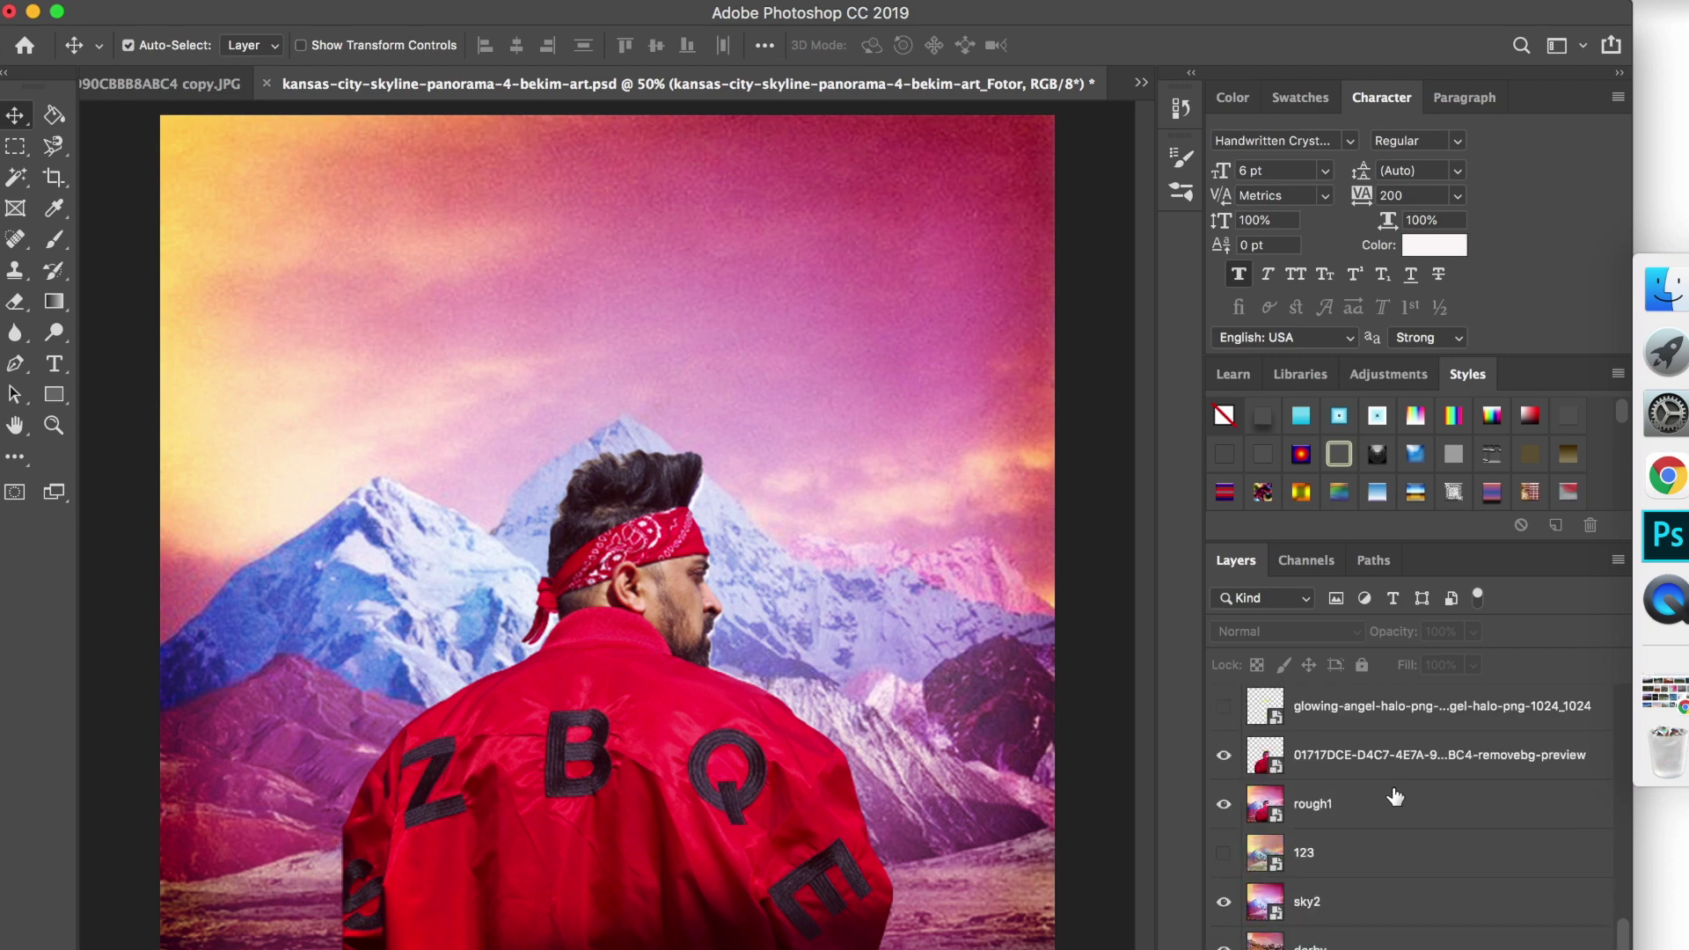
left_click(1224, 707)
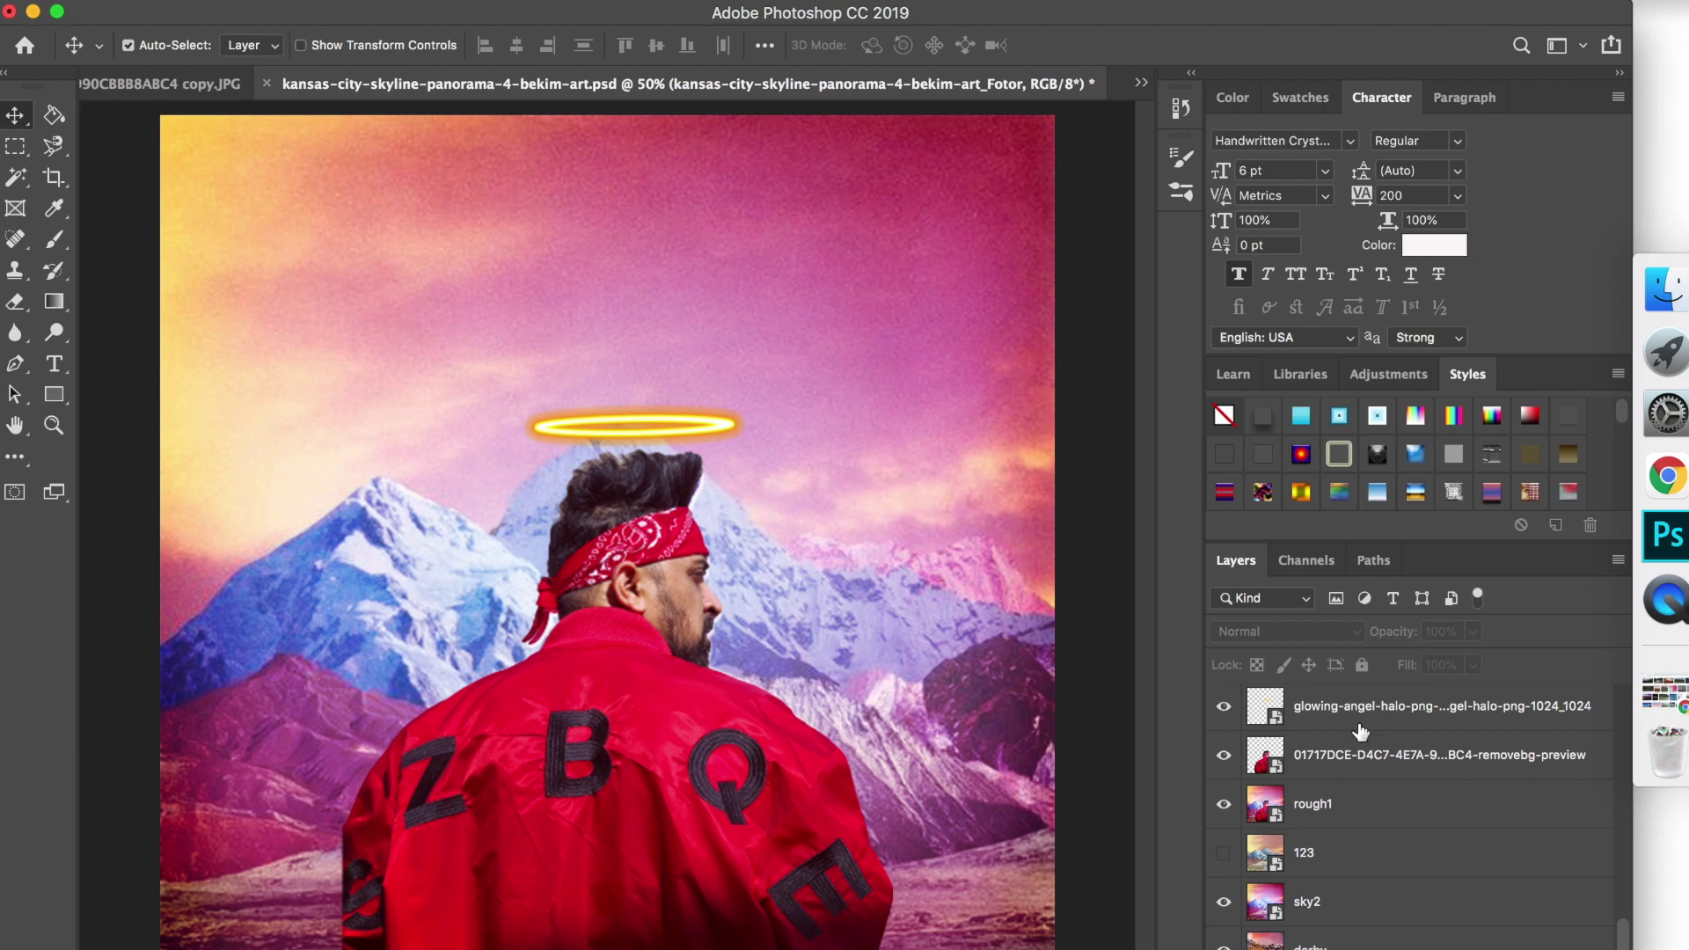
left_click(1672, 479)
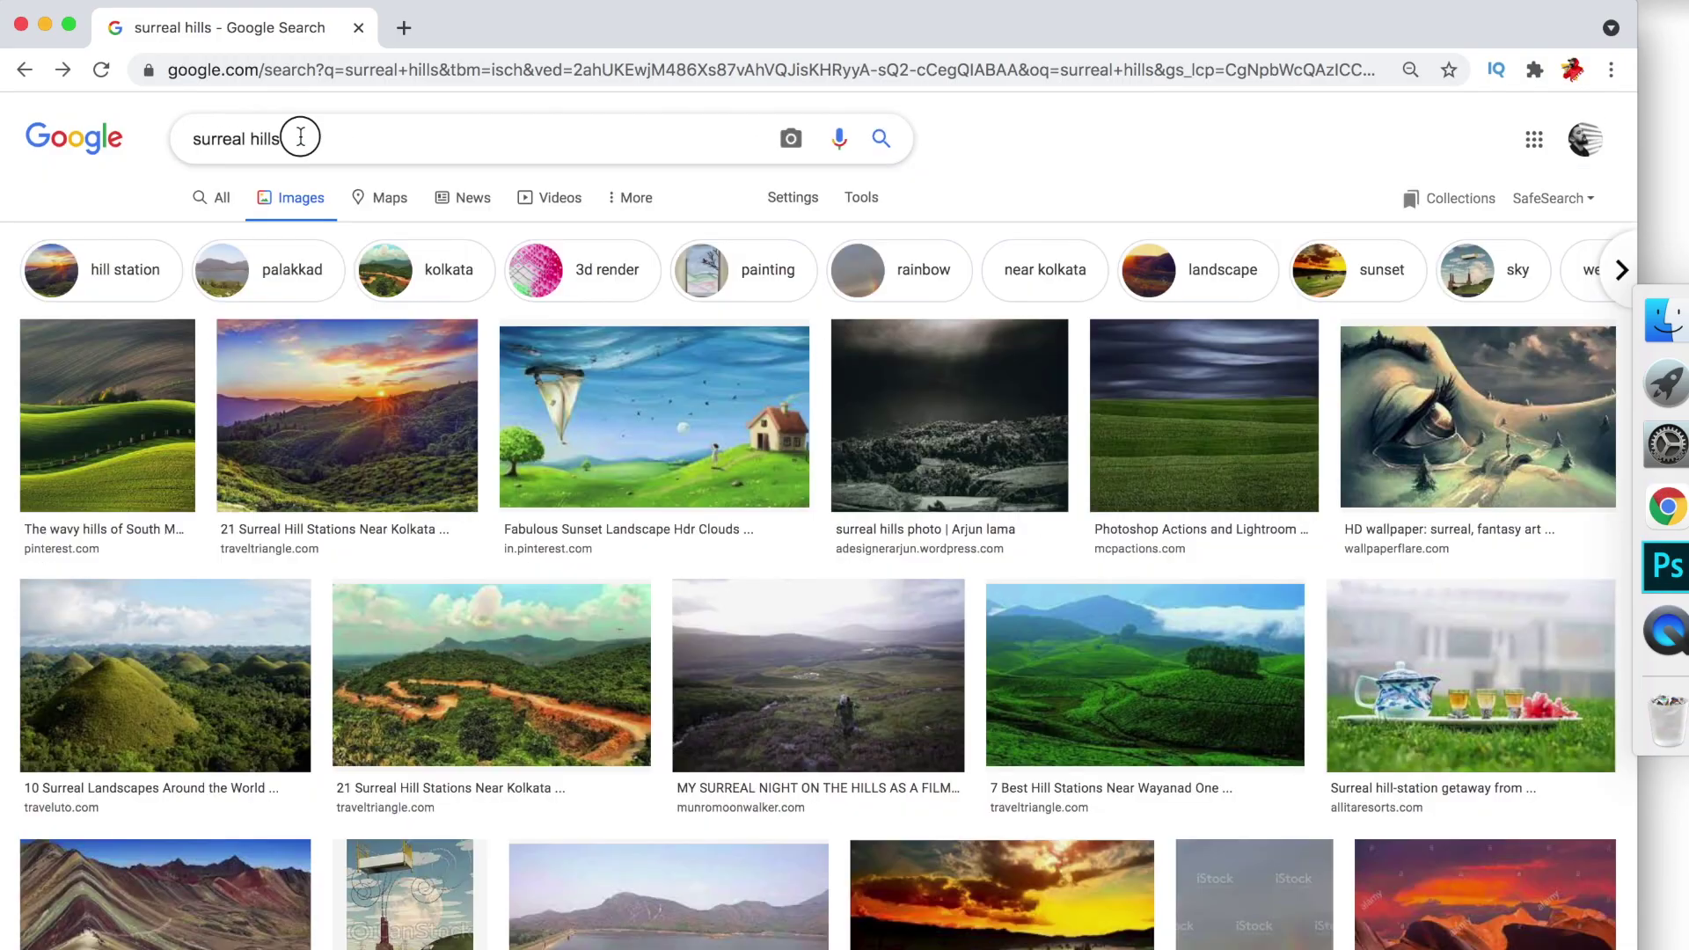
Step: Replace the 'surreal hills' search with 'halo .png'
left_click_drag(300, 137, 176, 130)
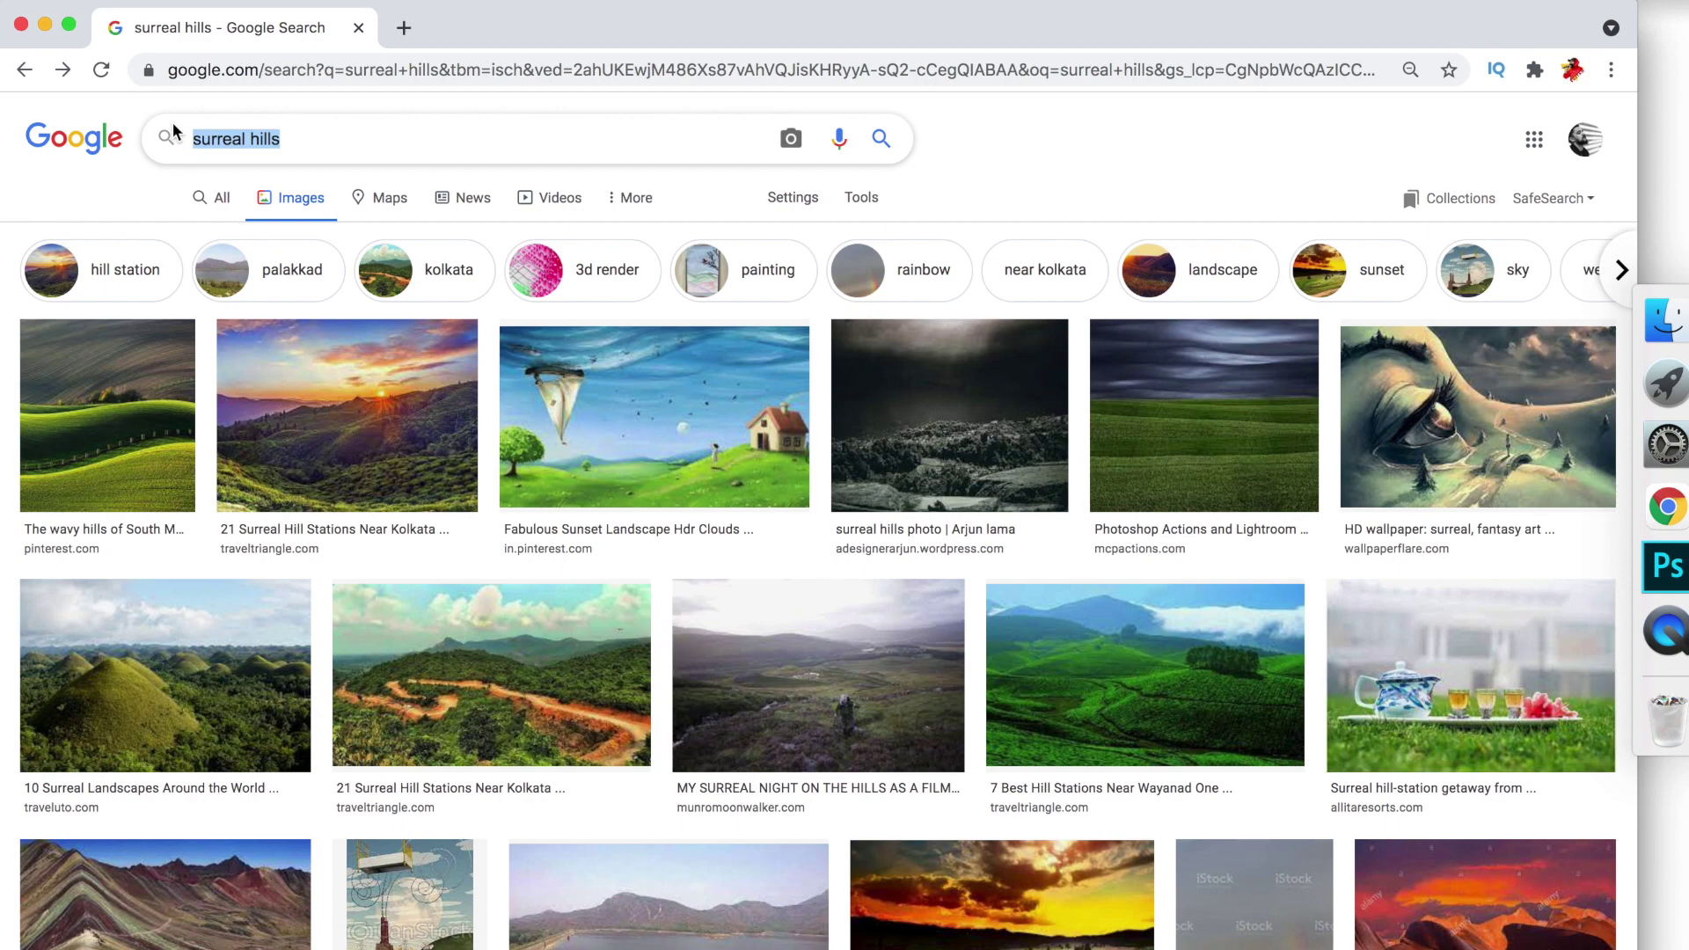
key("BackSpace")
type("halo ")
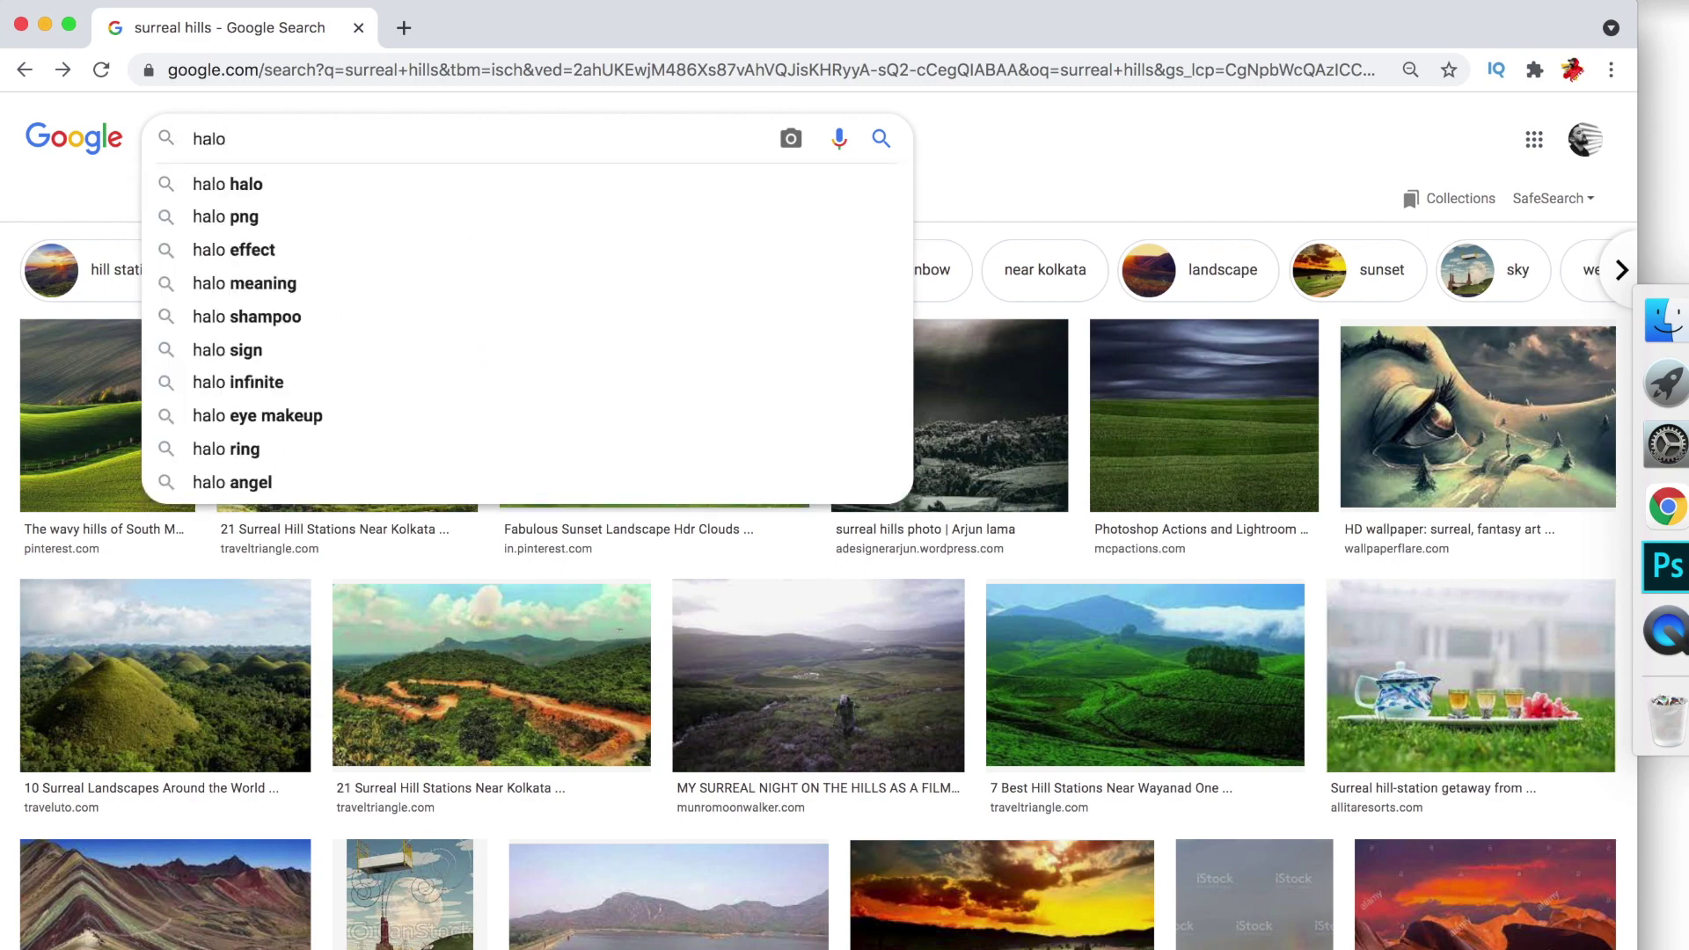
type(".png")
key("Return")
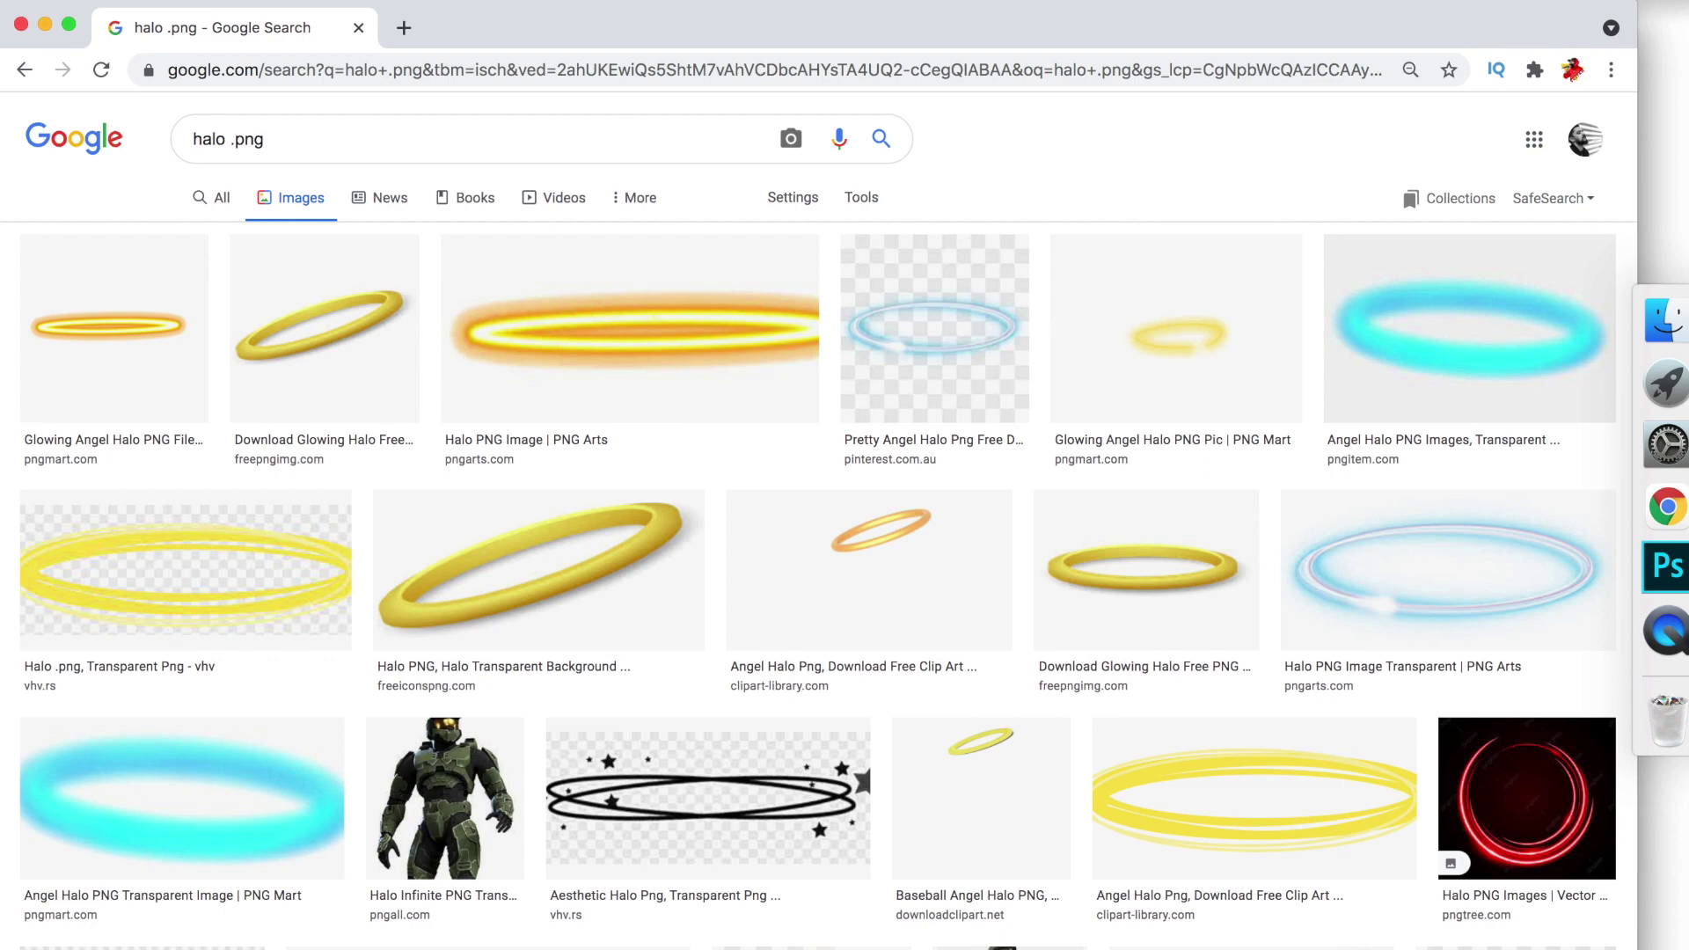
Step: Back in Photoshop, check the halo and reveal the Untitled-2 SN logo at top right
left_click(45, 25)
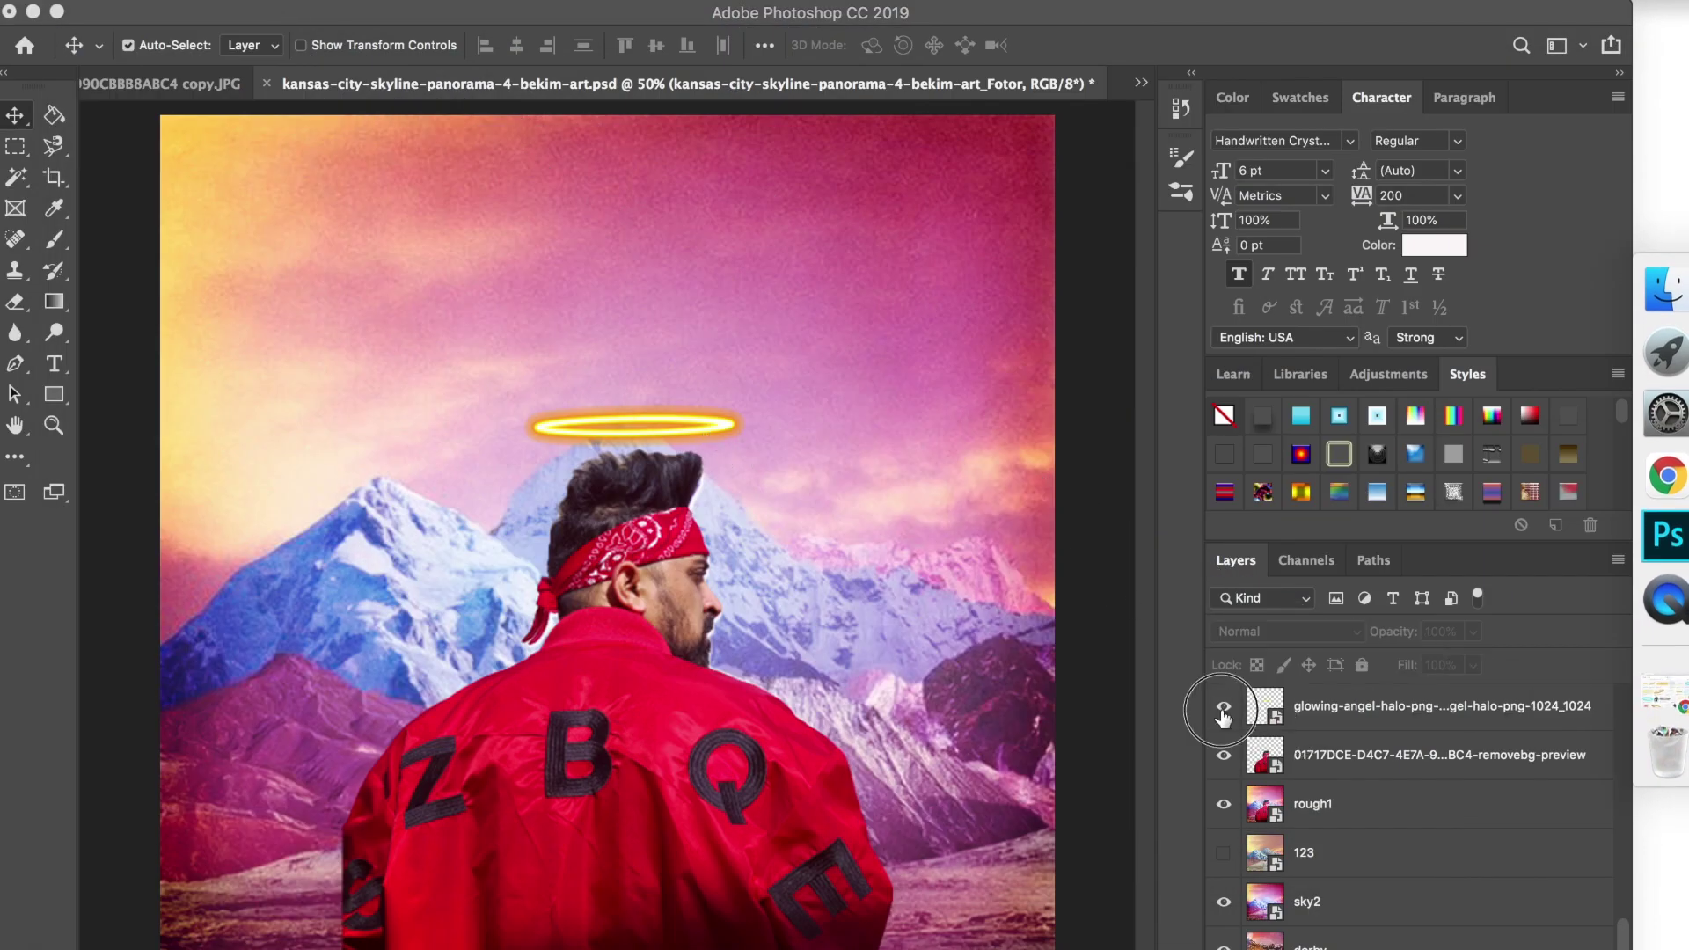
left_click(1223, 711)
scroll(1359, 756, "up", 5)
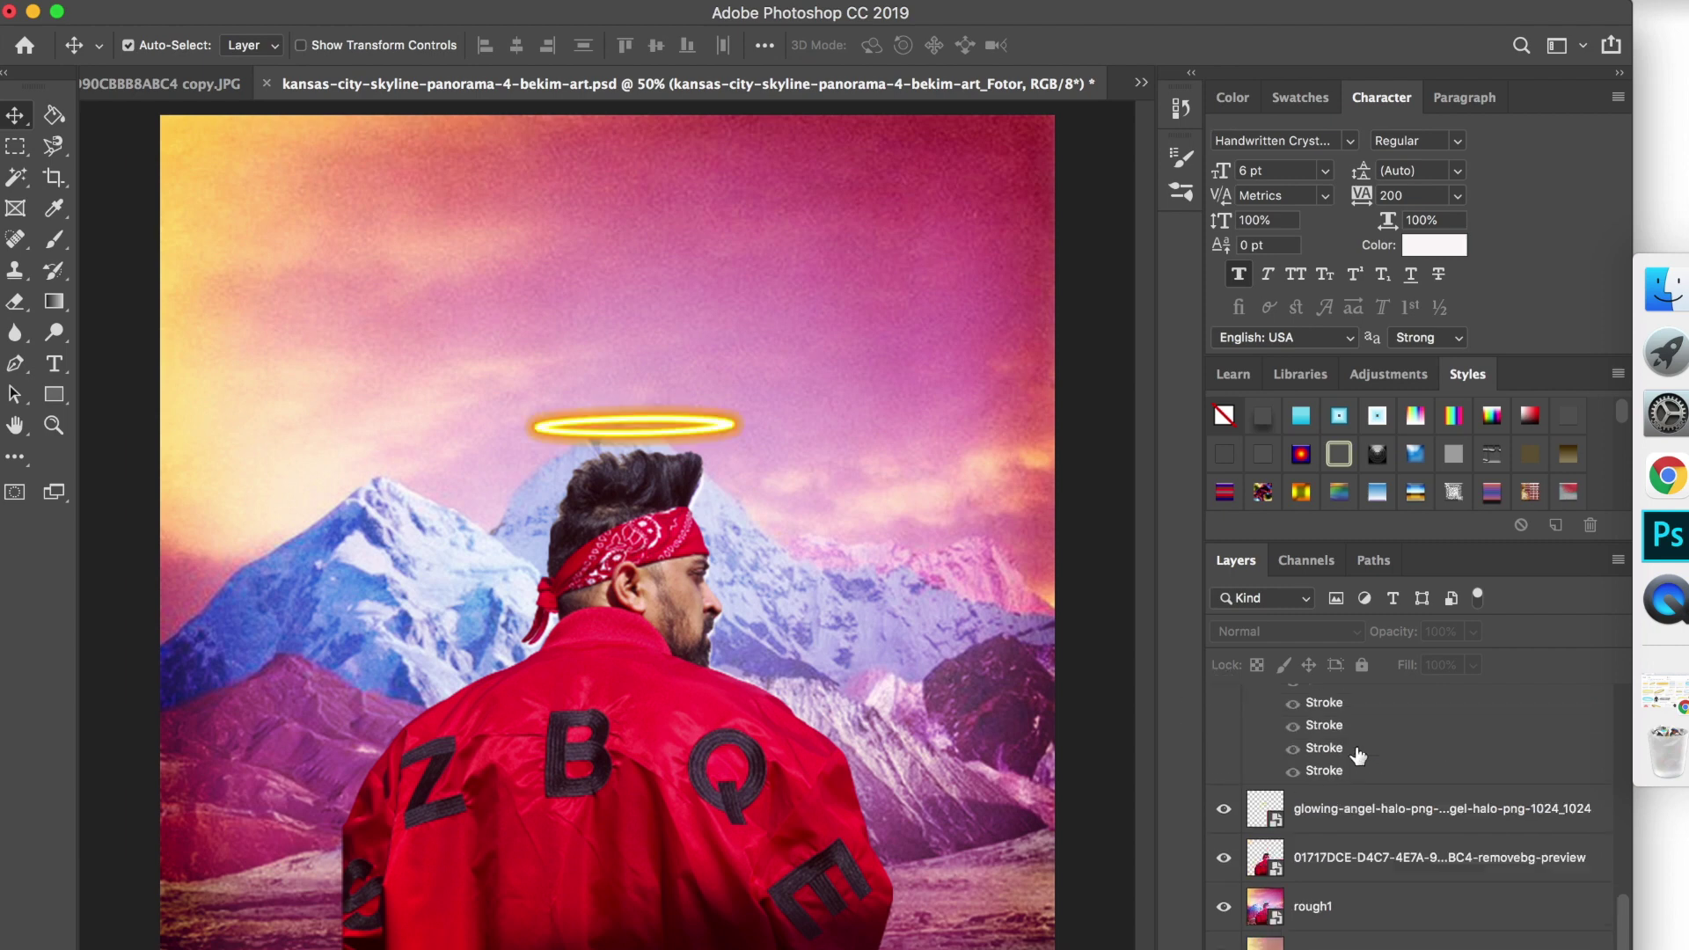
scroll(1359, 756, "up", 5)
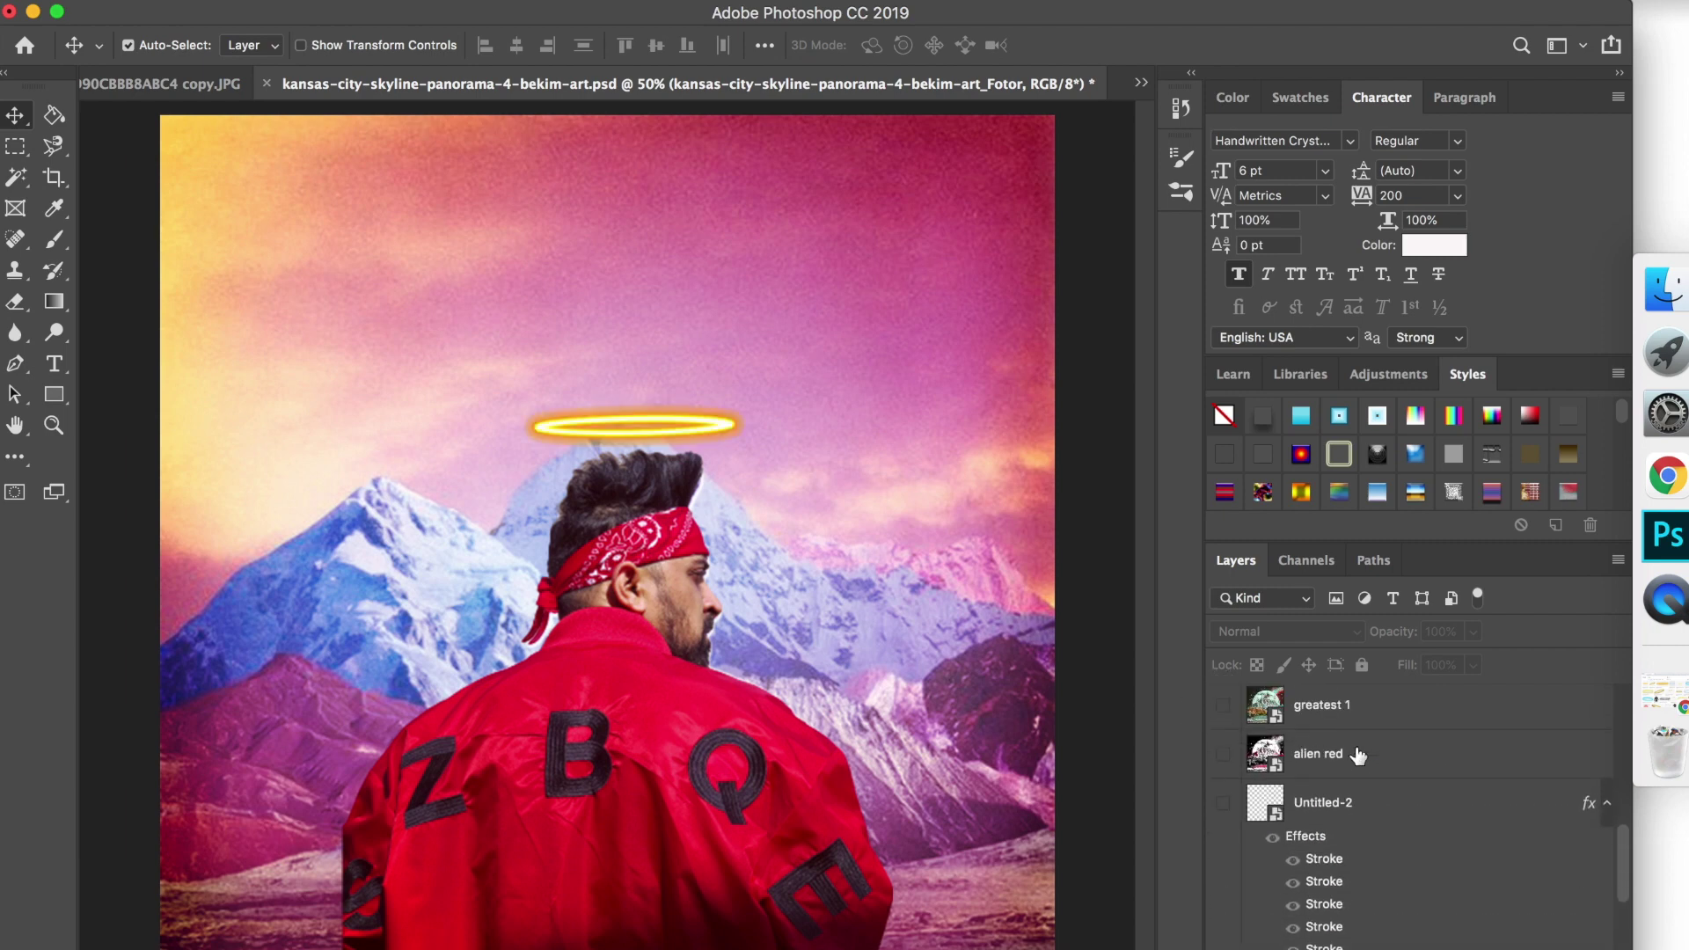
left_click(1223, 805)
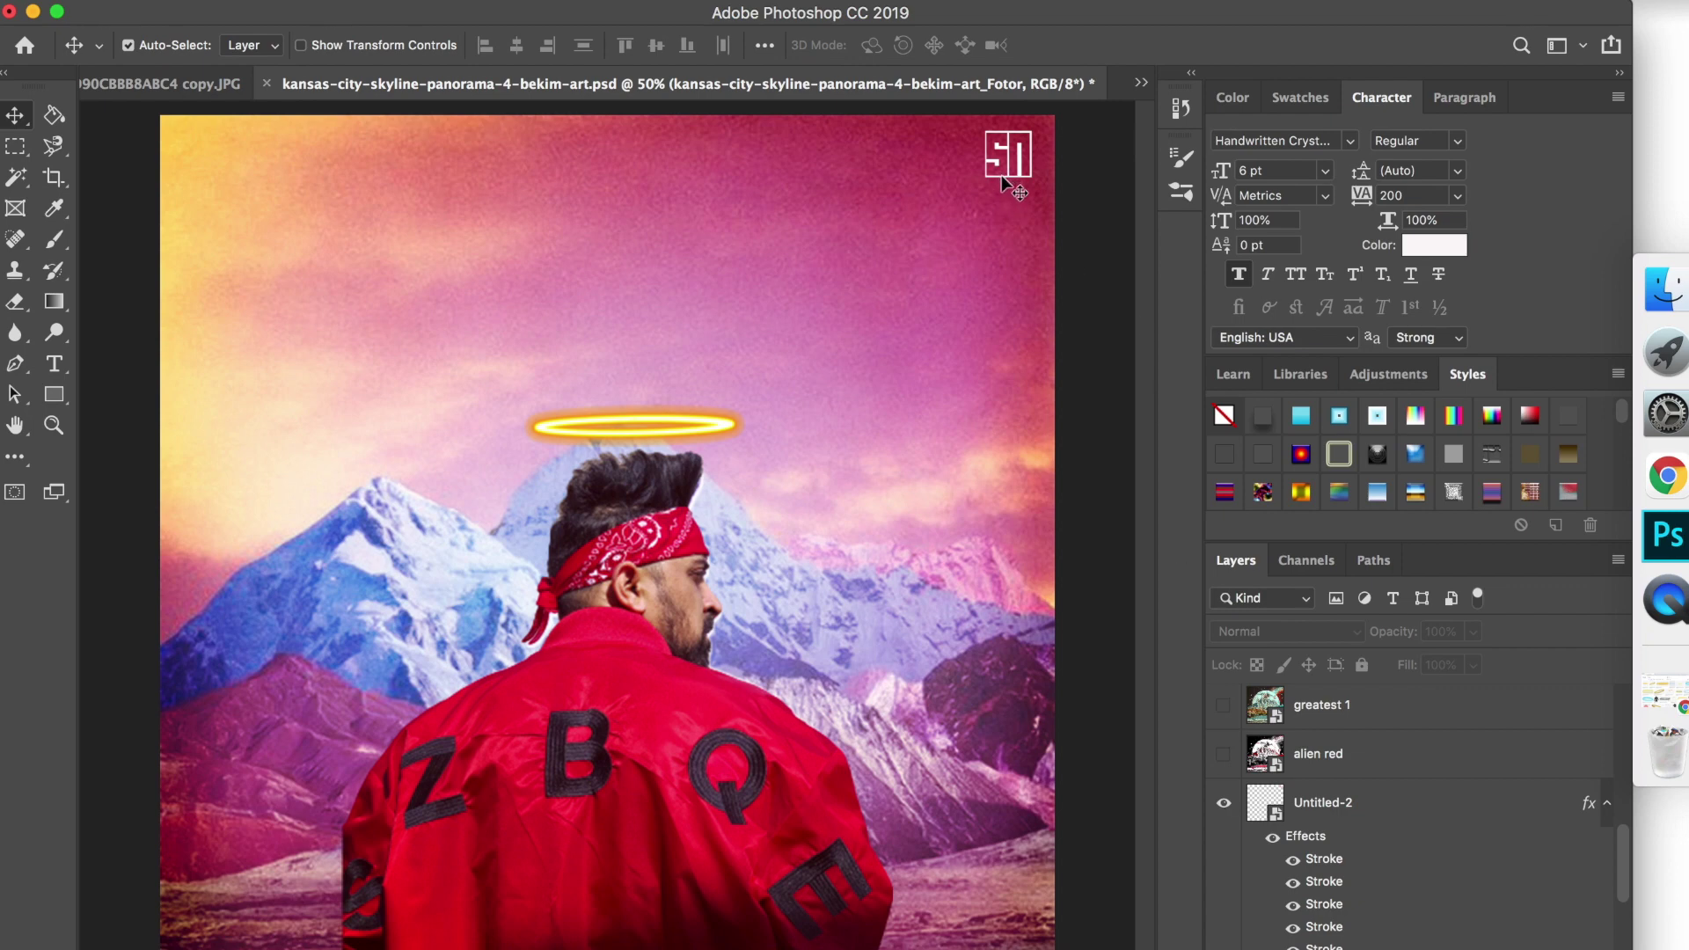
scroll(1382, 827, "up", 2)
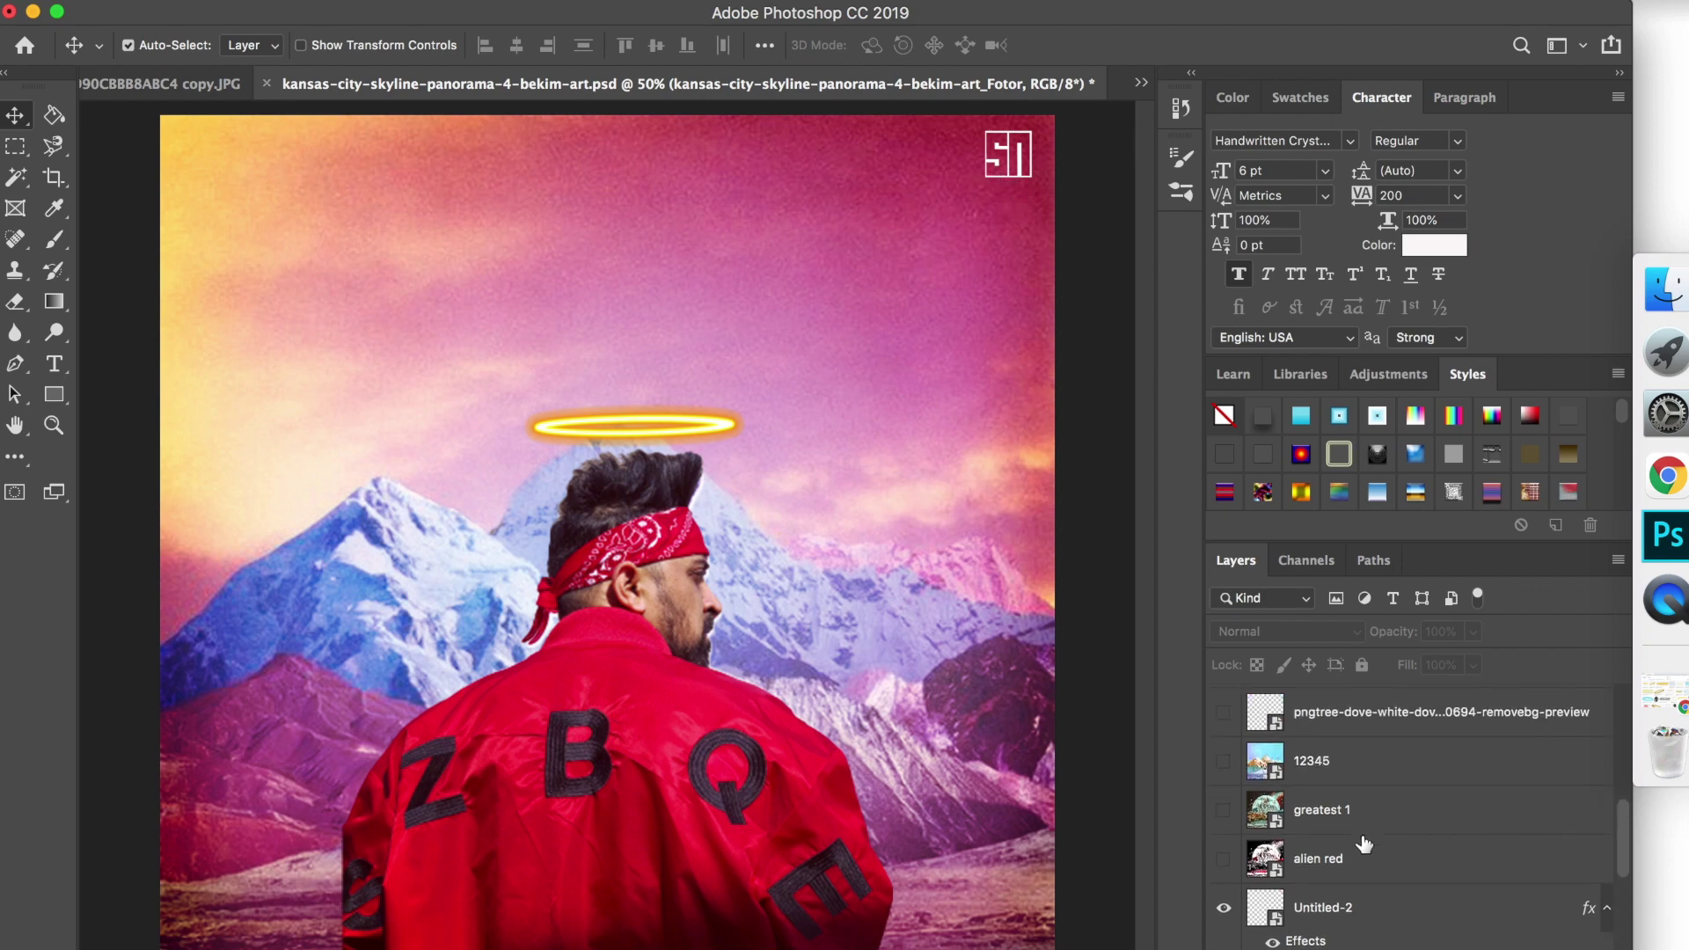
scroll(1364, 844, "up", 2)
scroll(1364, 845, "up", 2)
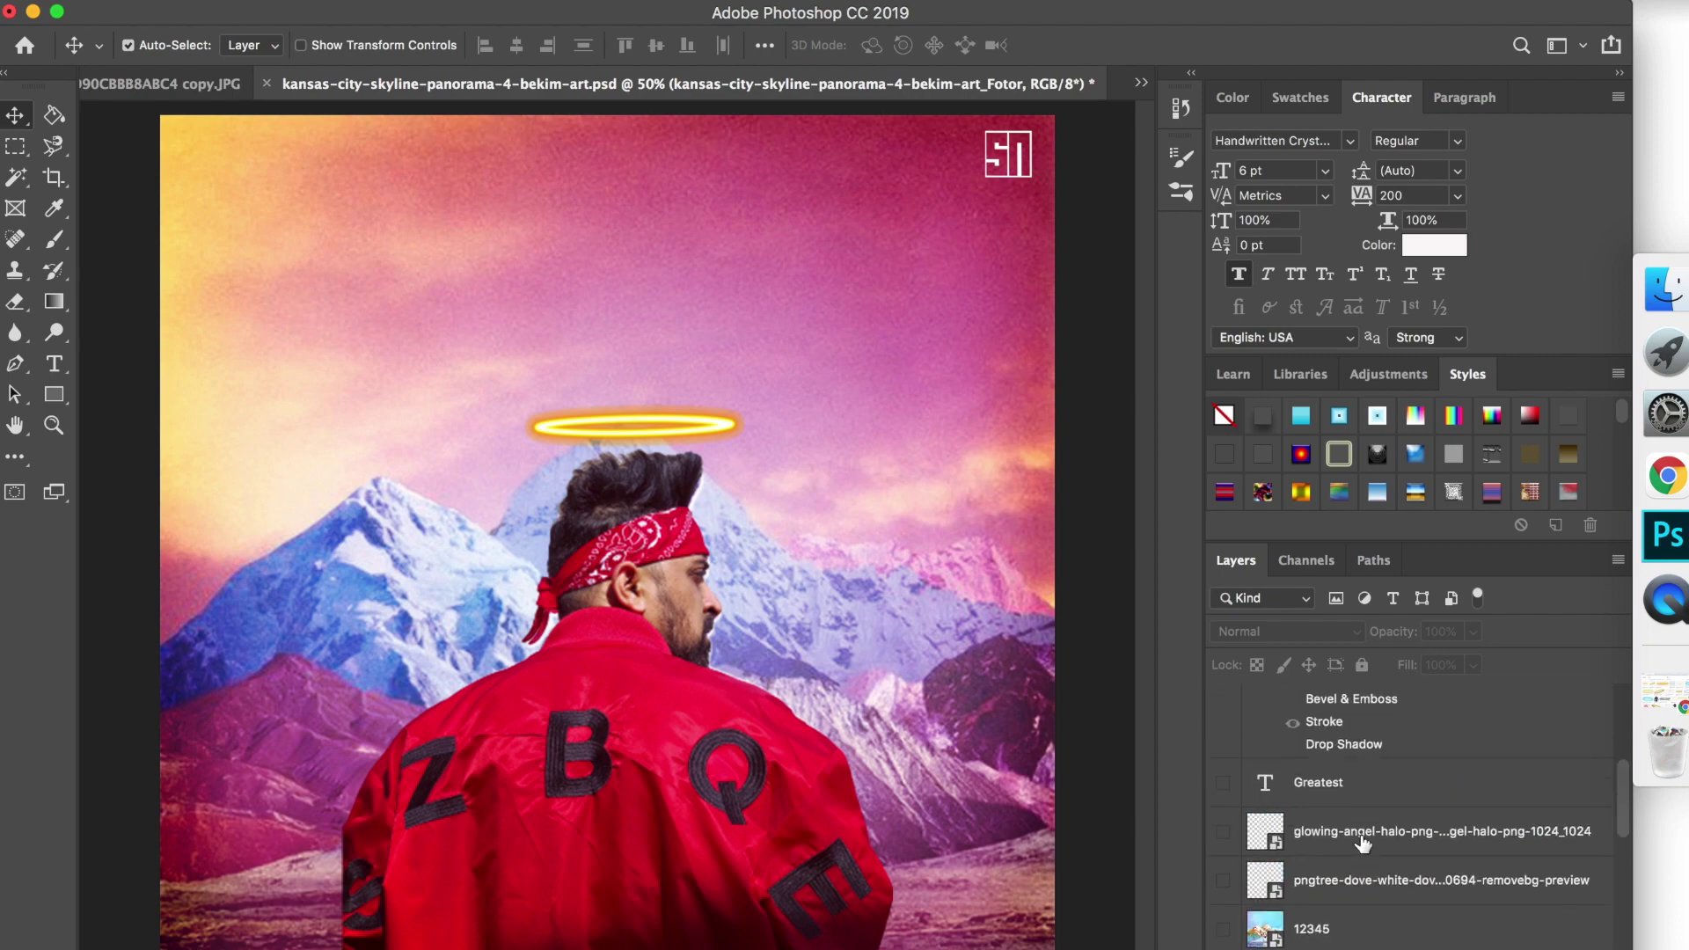
left_click(1222, 931, "alt")
left_click(1223, 931, "alt")
left_click(1225, 935, "alt")
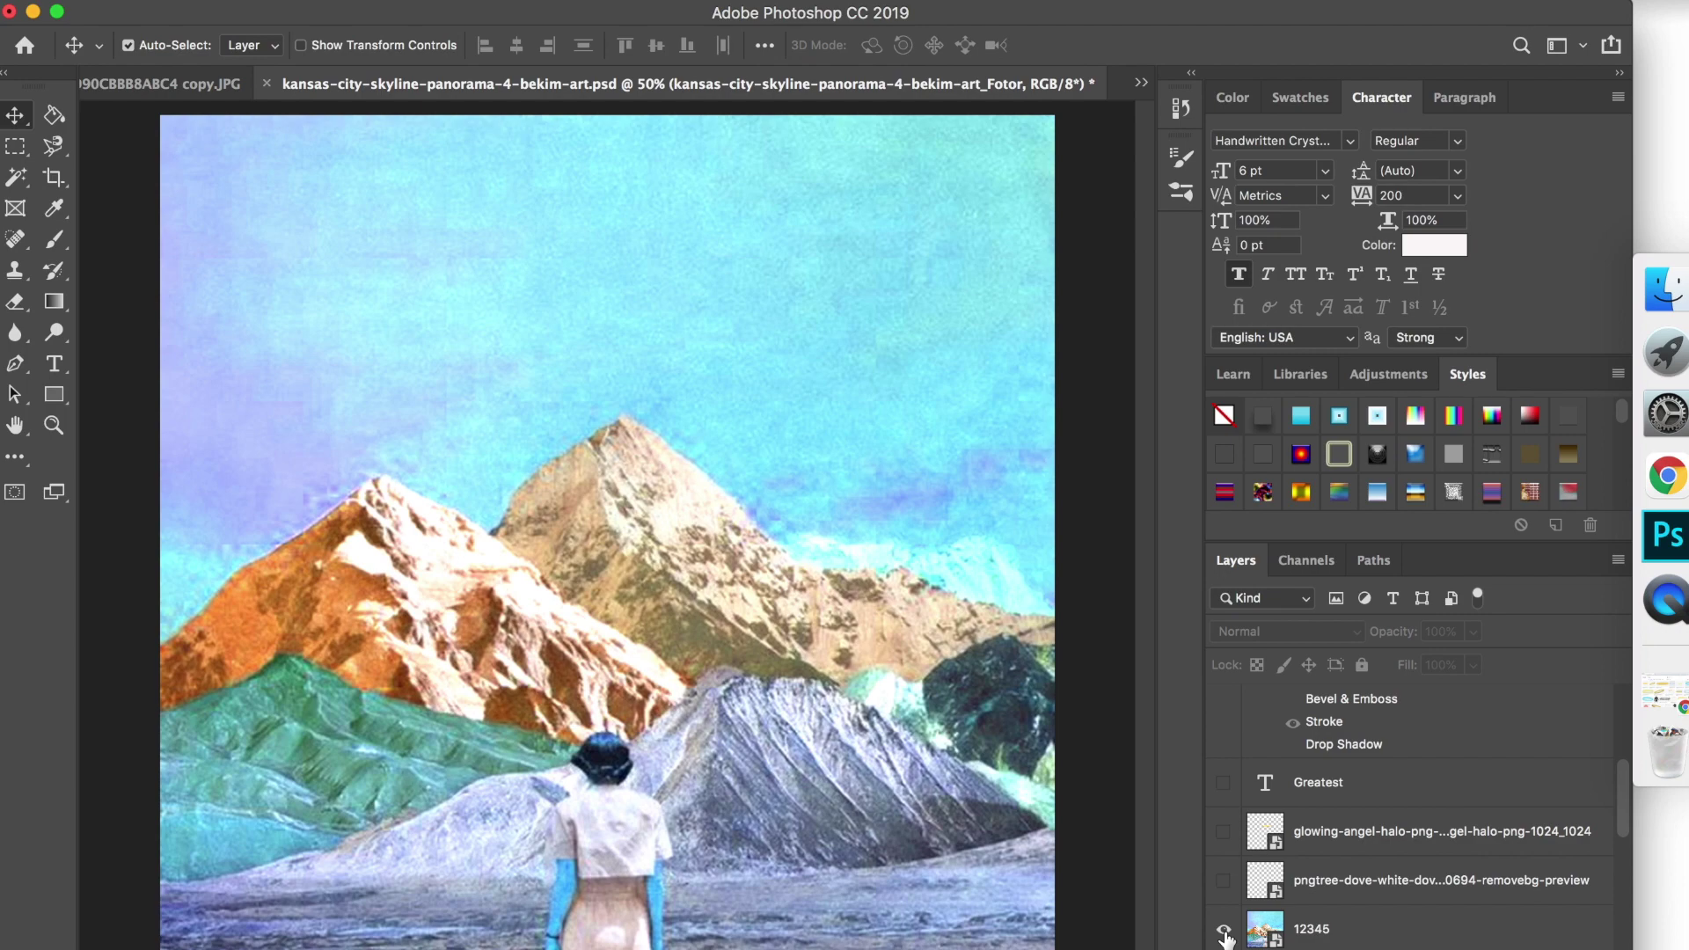
left_click(1223, 930, "alt")
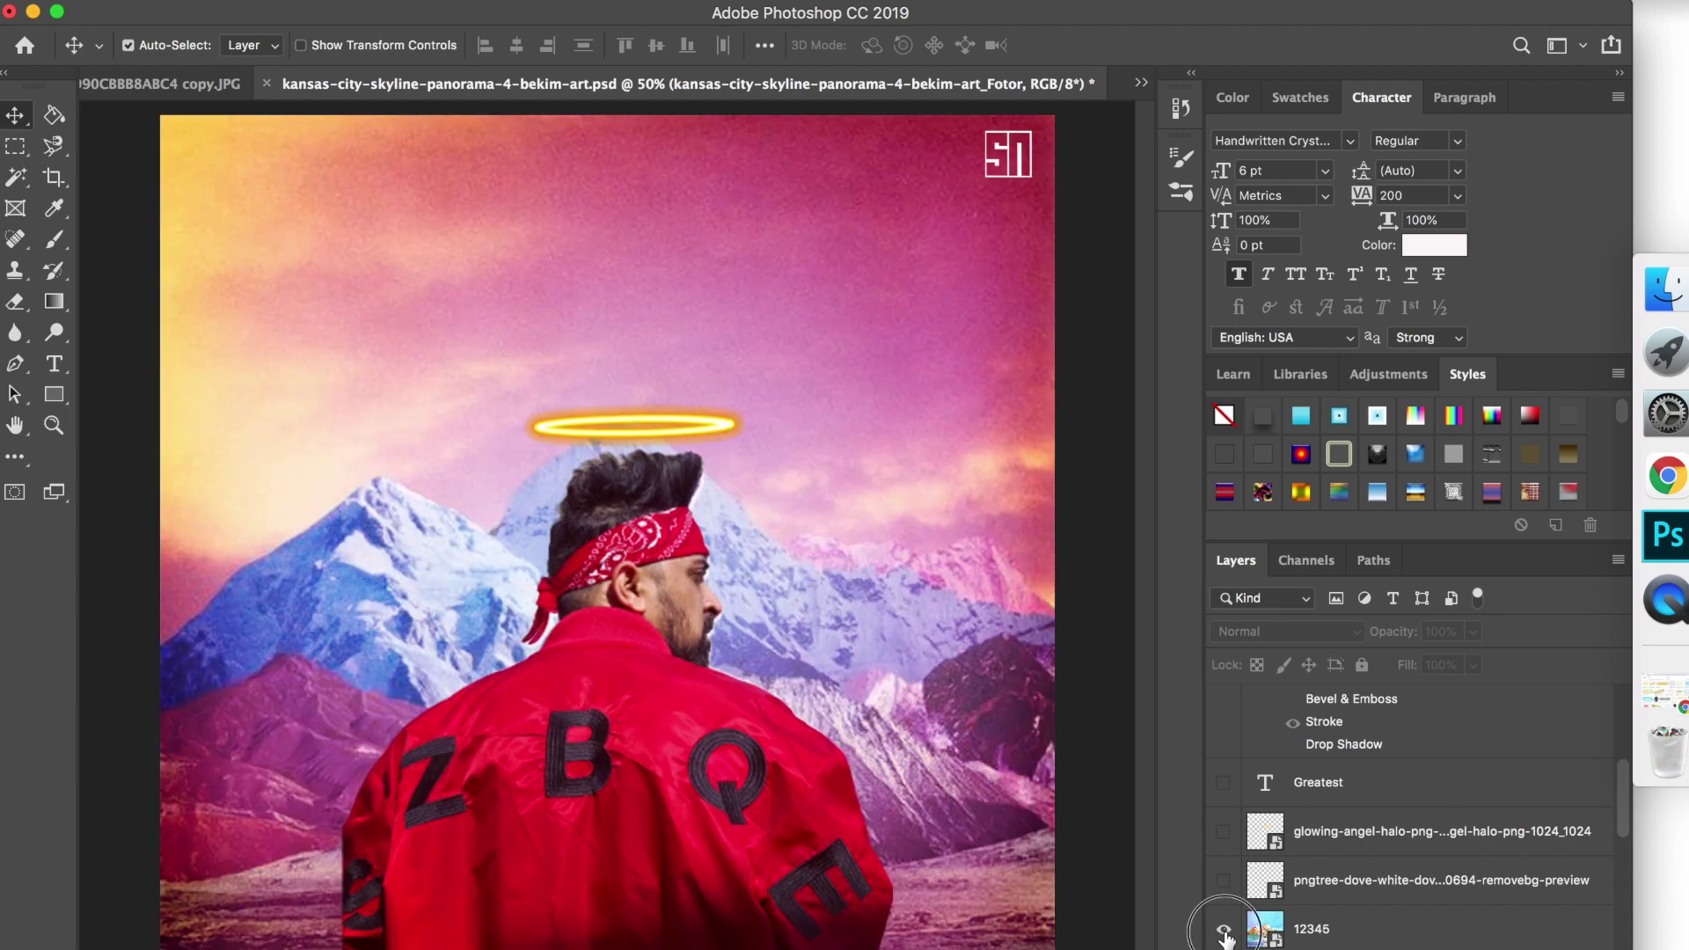
left_click(1223, 931, "alt")
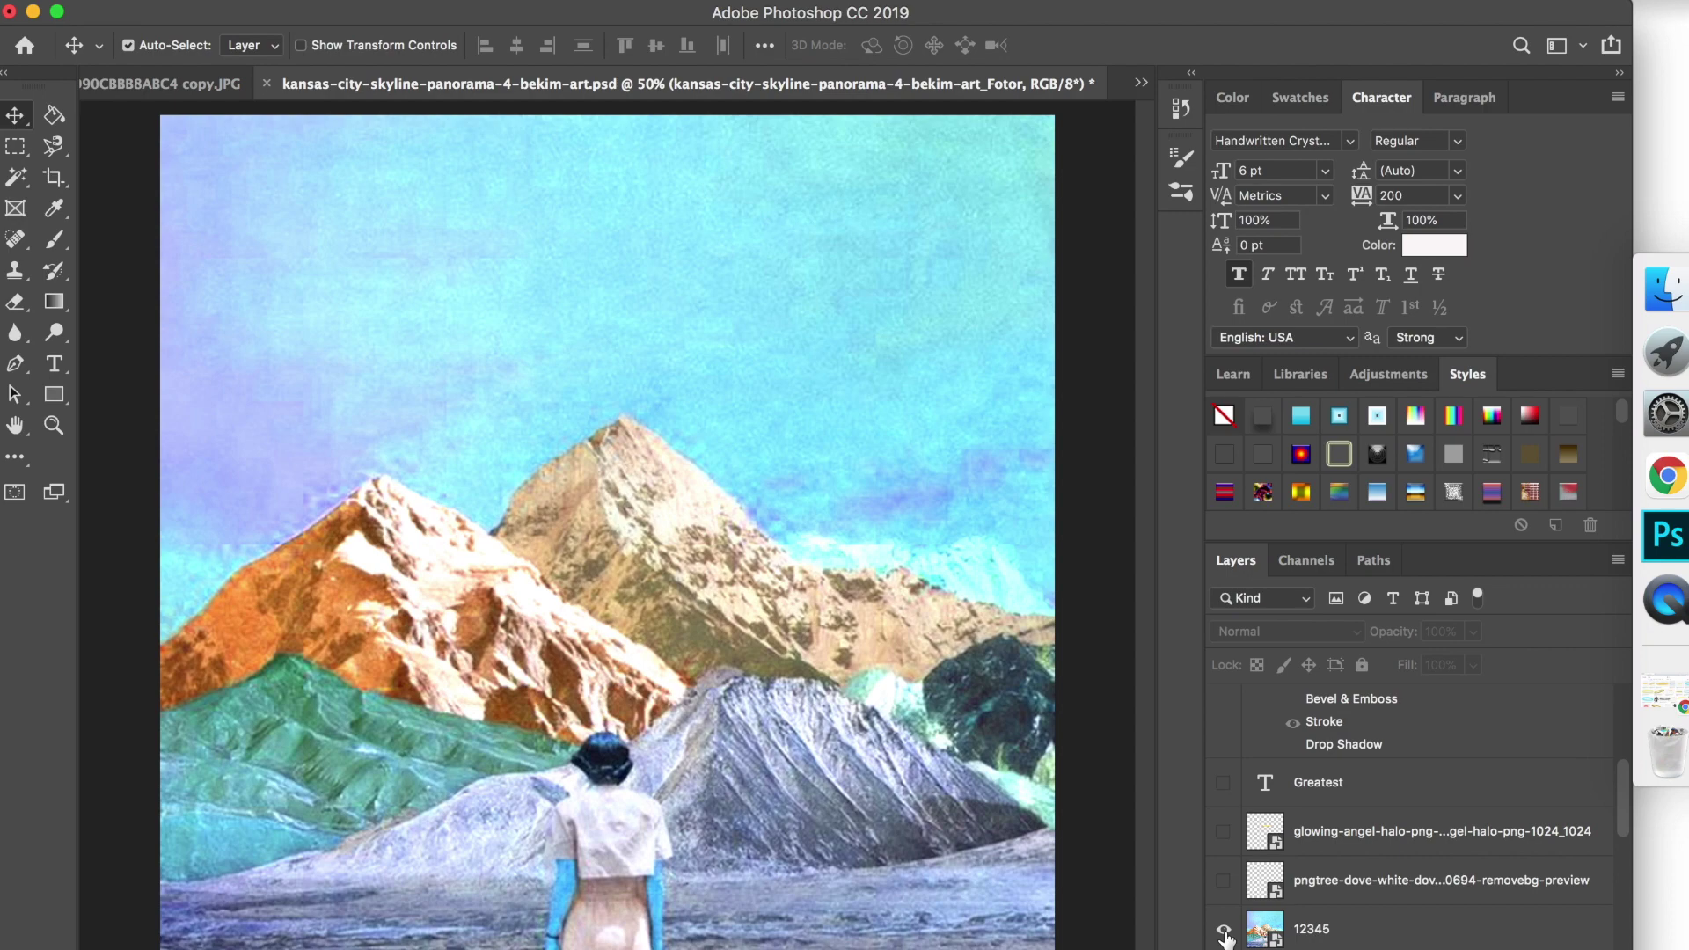
left_click(1224, 933, "alt")
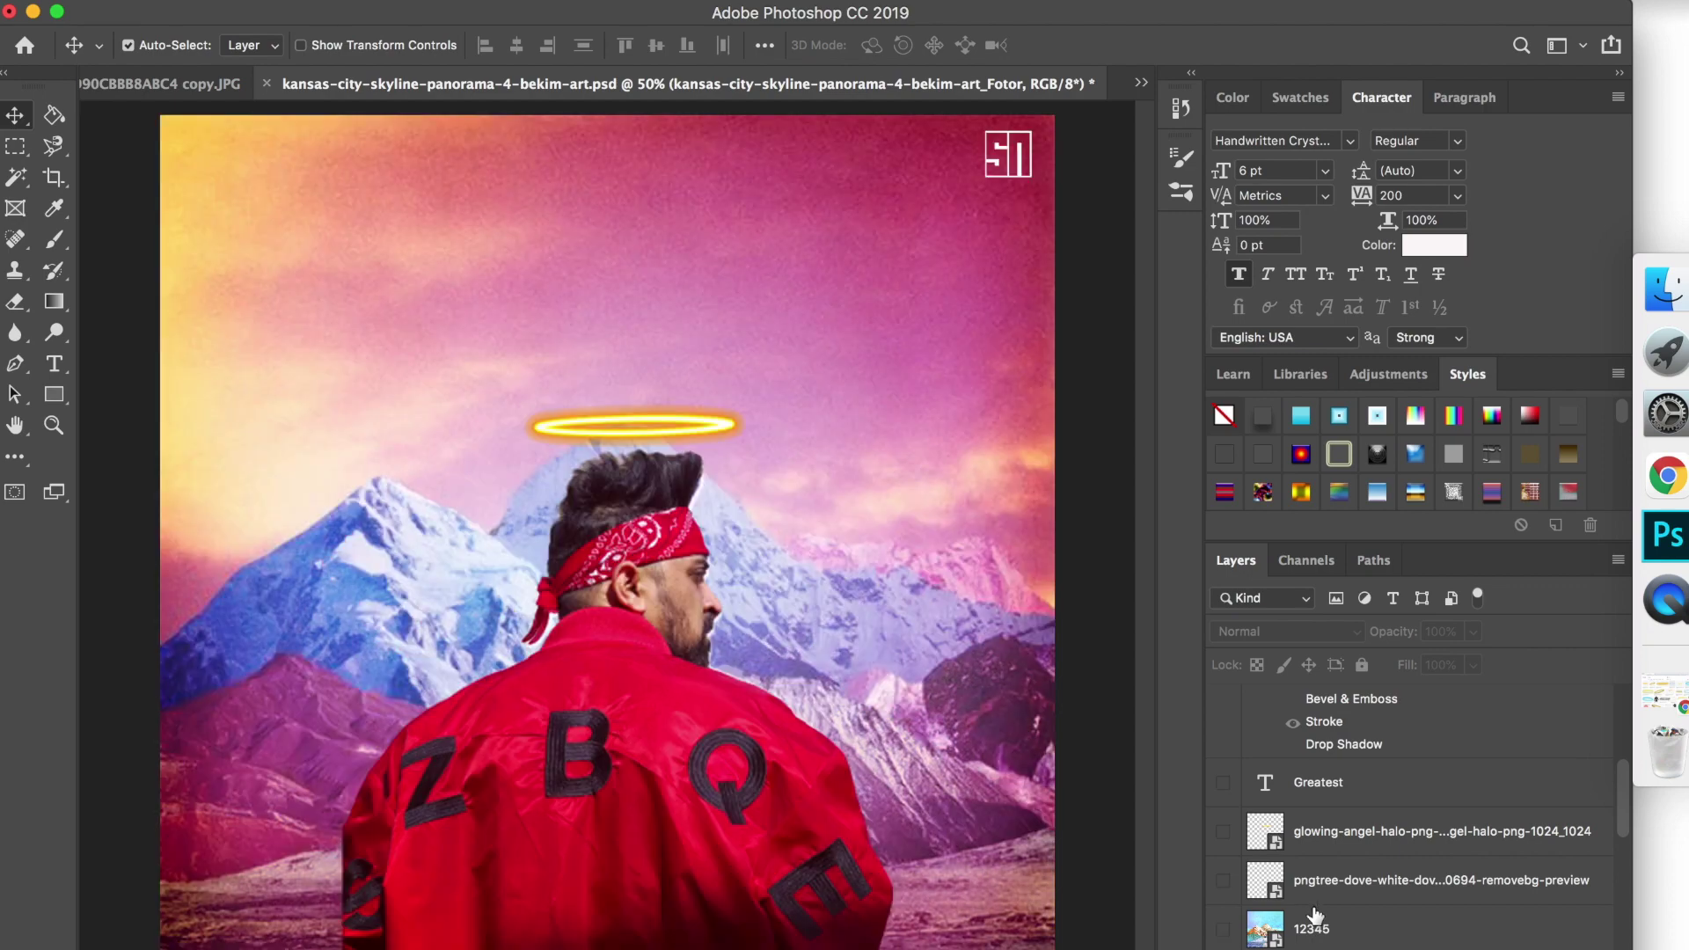
scroll(1226, 935, "up", 2)
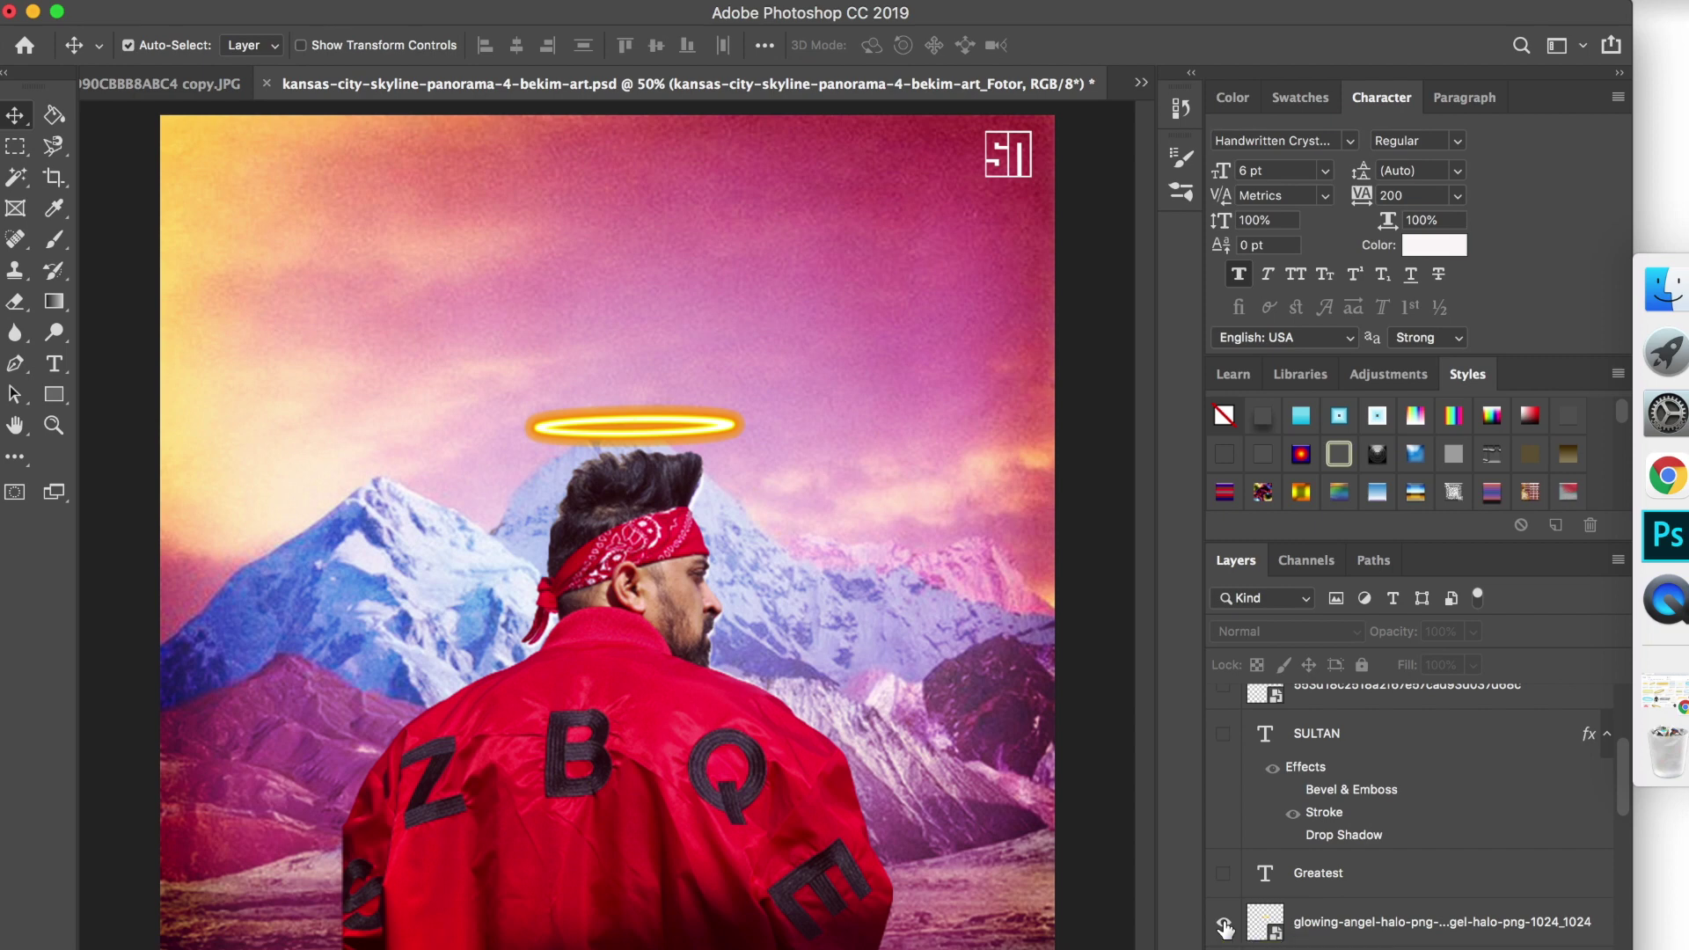
Step: Show the pigeon dove at lower left, the 553d18c dove at upper right, and the SULTAN text
scroll(1437, 898, "up", 3)
scroll(1316, 853, "up", 1)
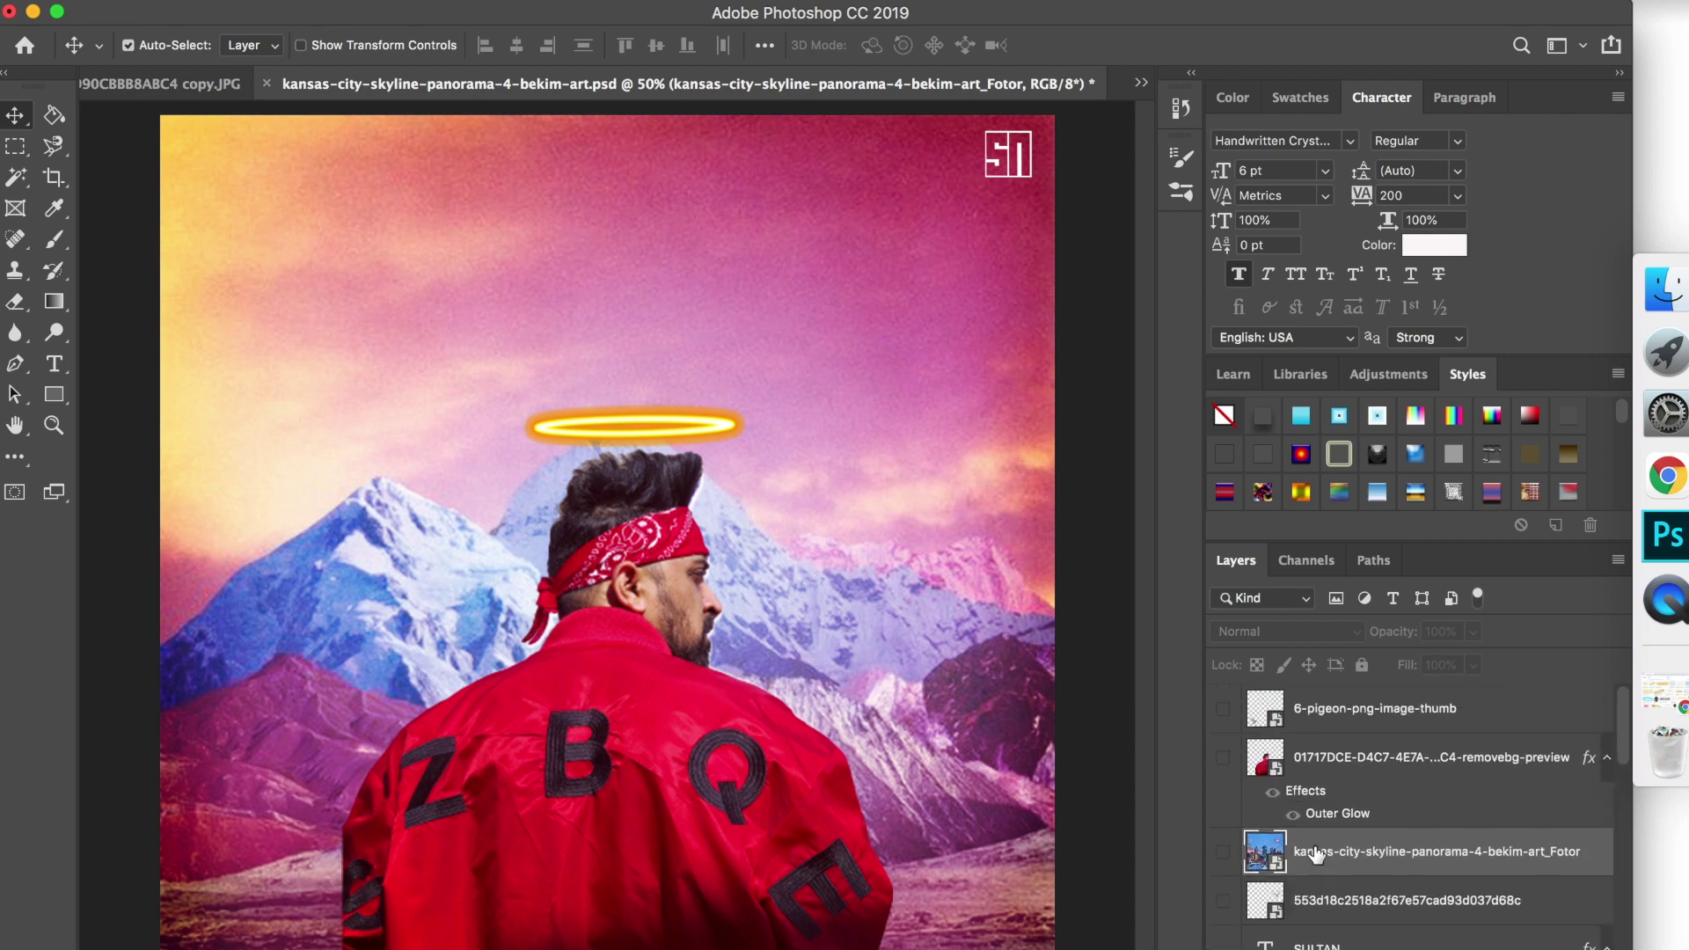
left_click(1223, 709)
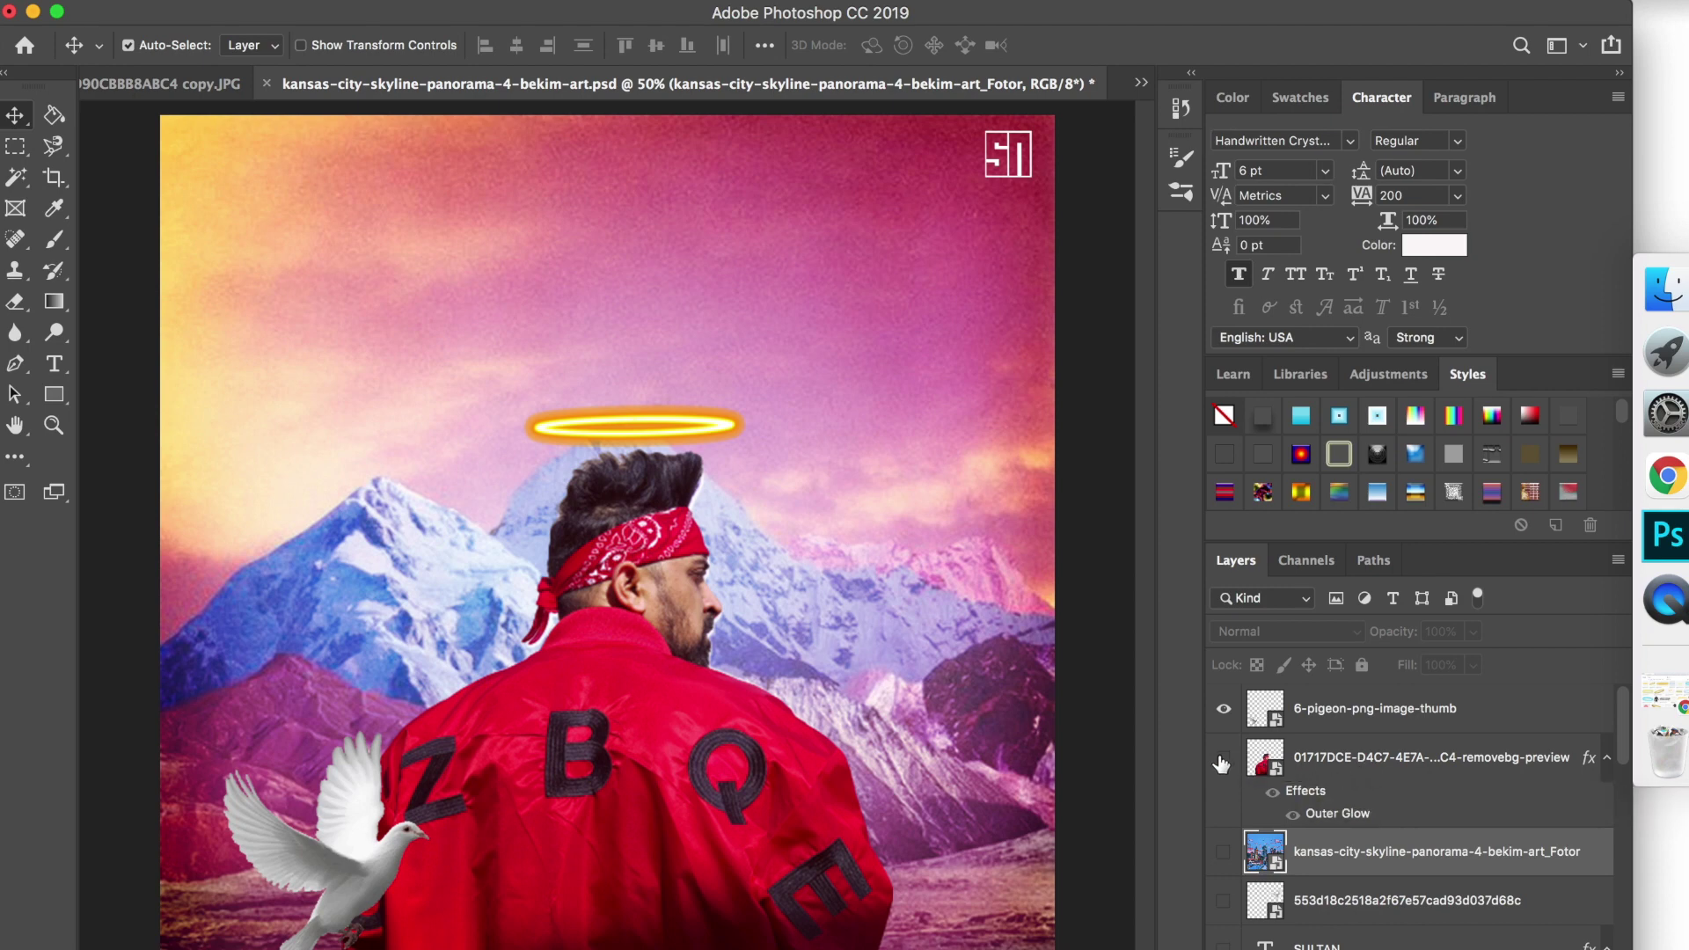
scroll(1351, 836, "down", 2)
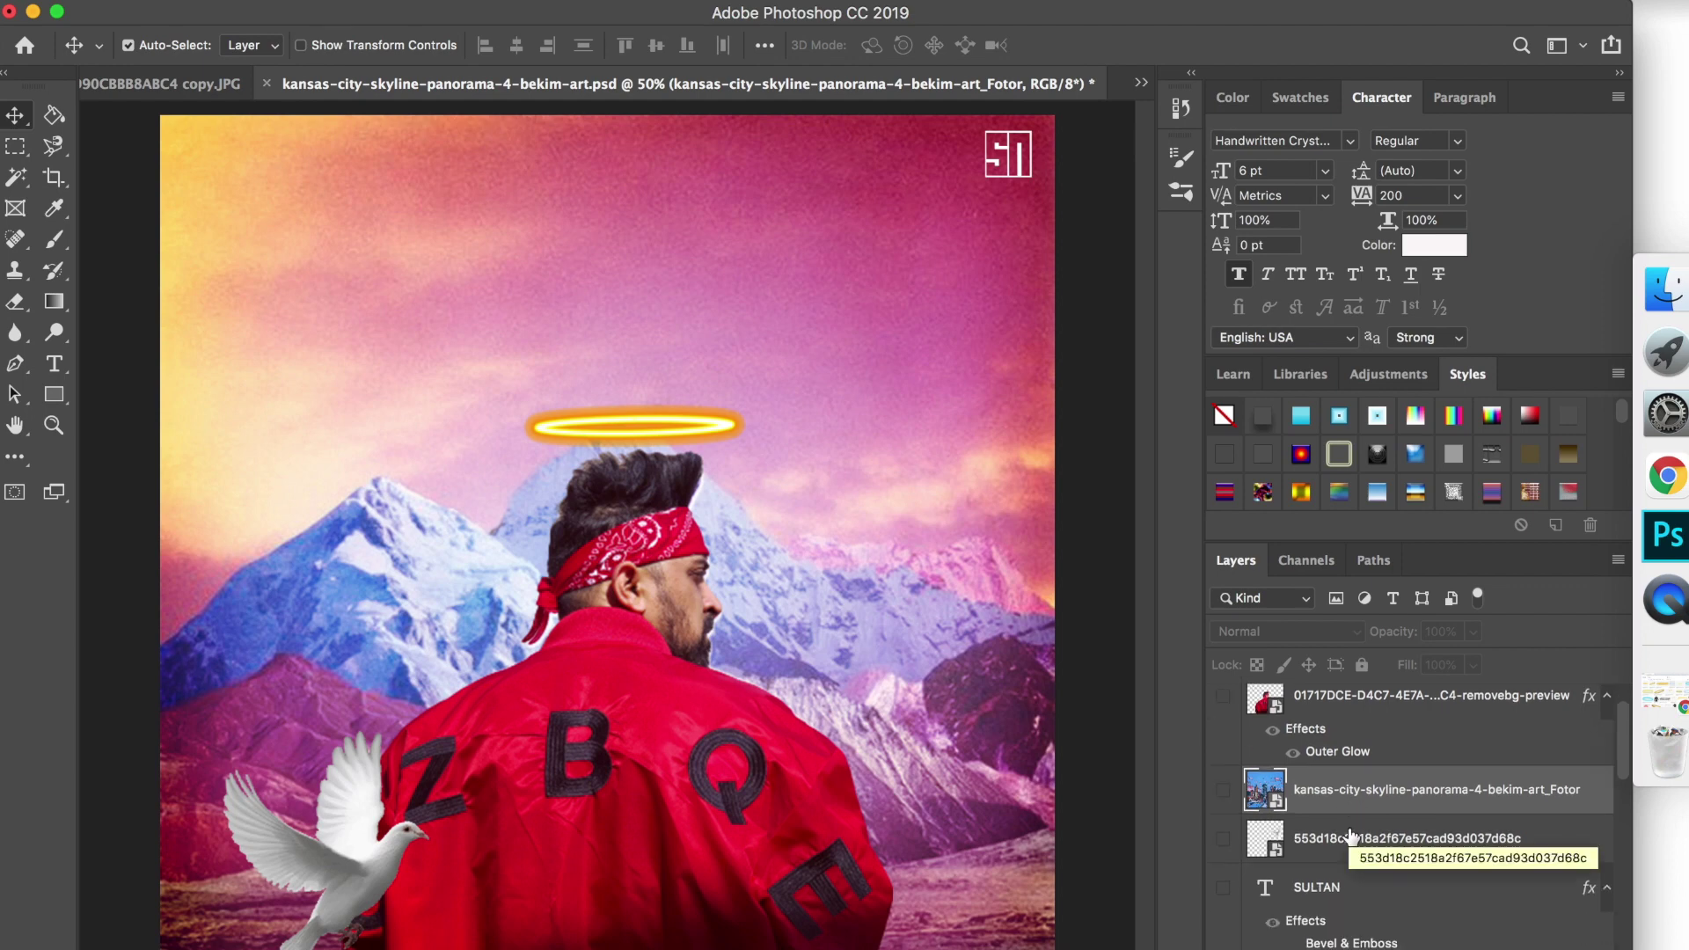
scroll(1351, 836, "down", 1)
scroll(1352, 836, "down", 1)
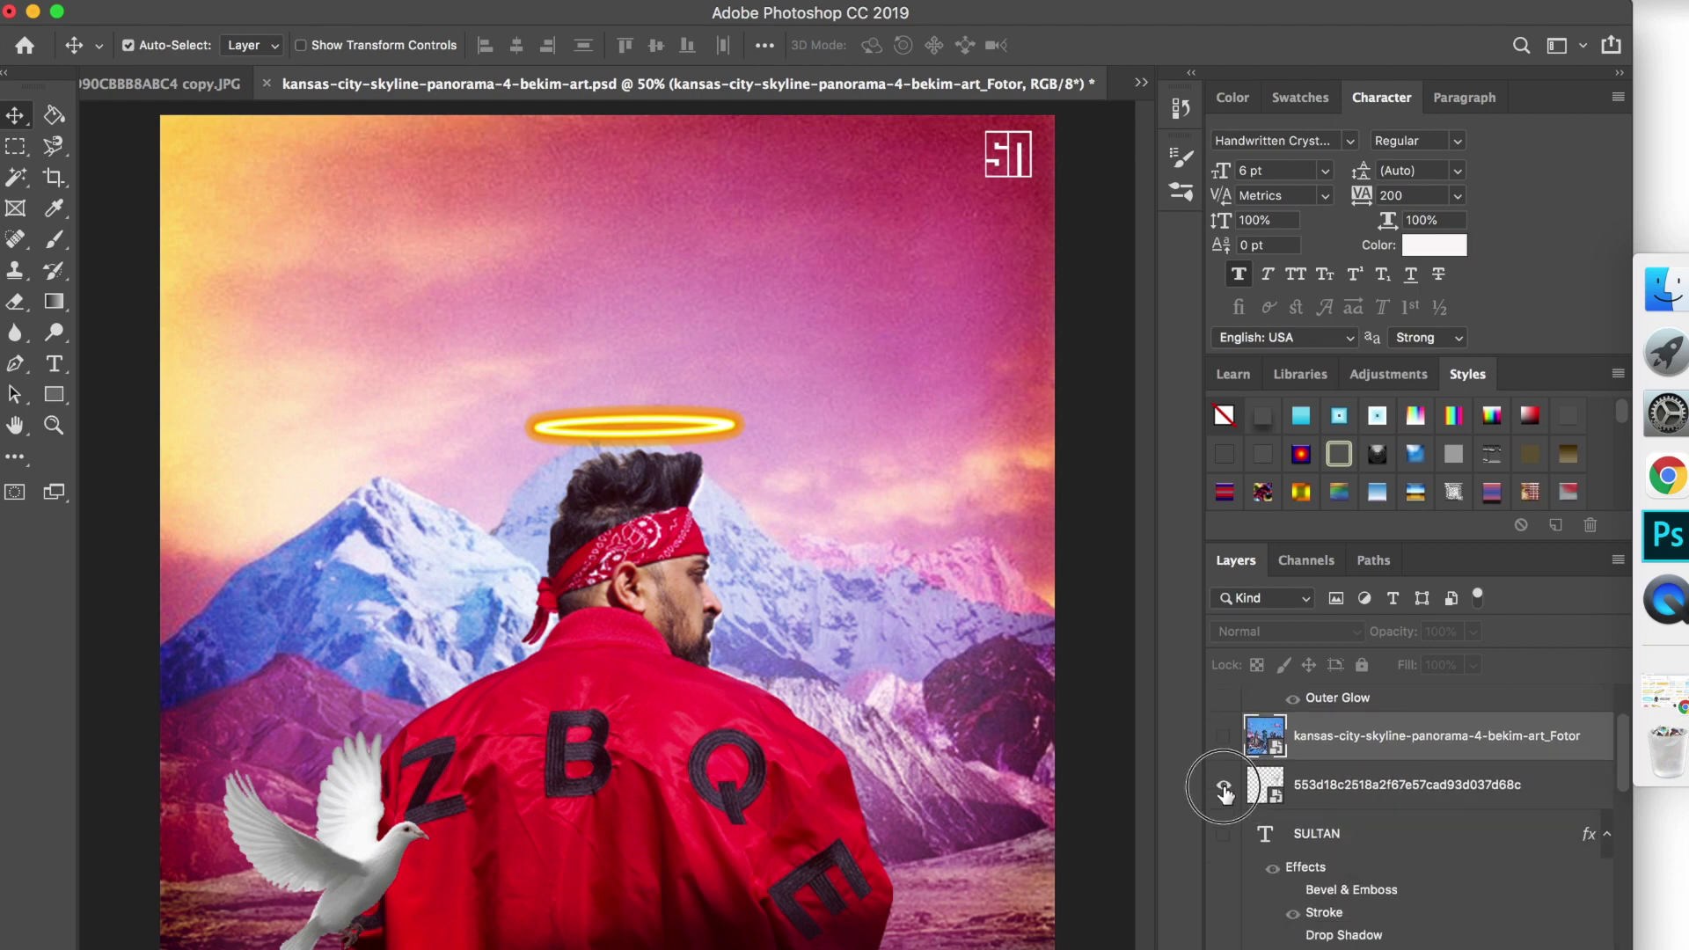
left_click(1223, 786)
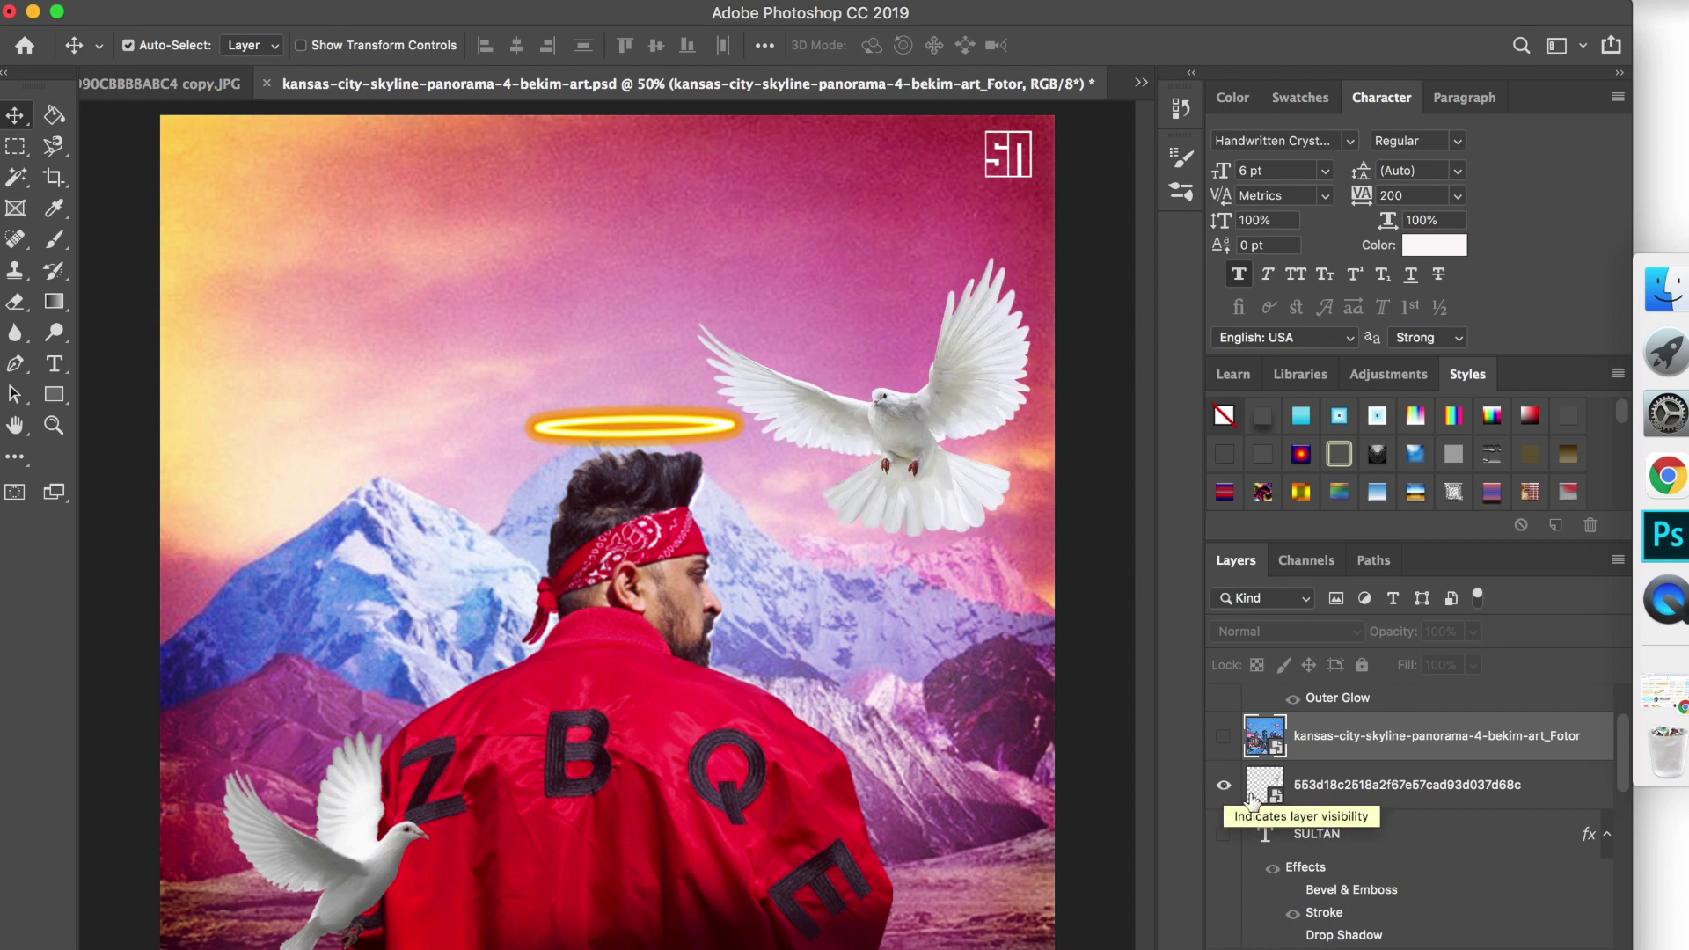
scroll(1393, 863, "down", 1)
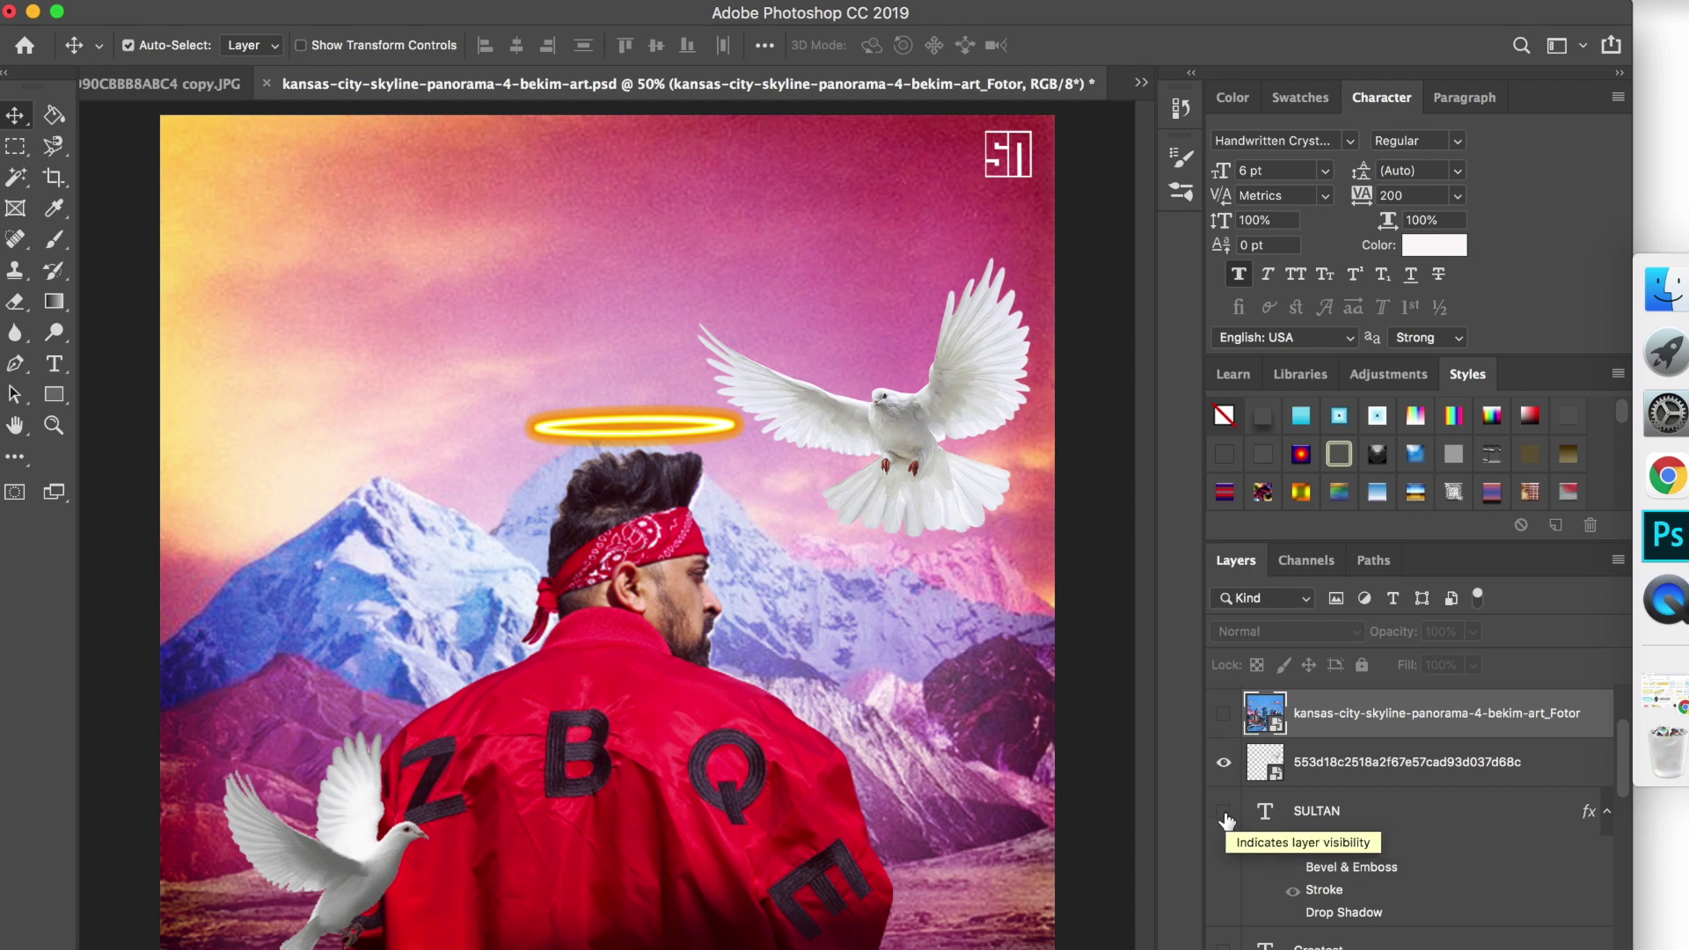
left_click(1224, 811)
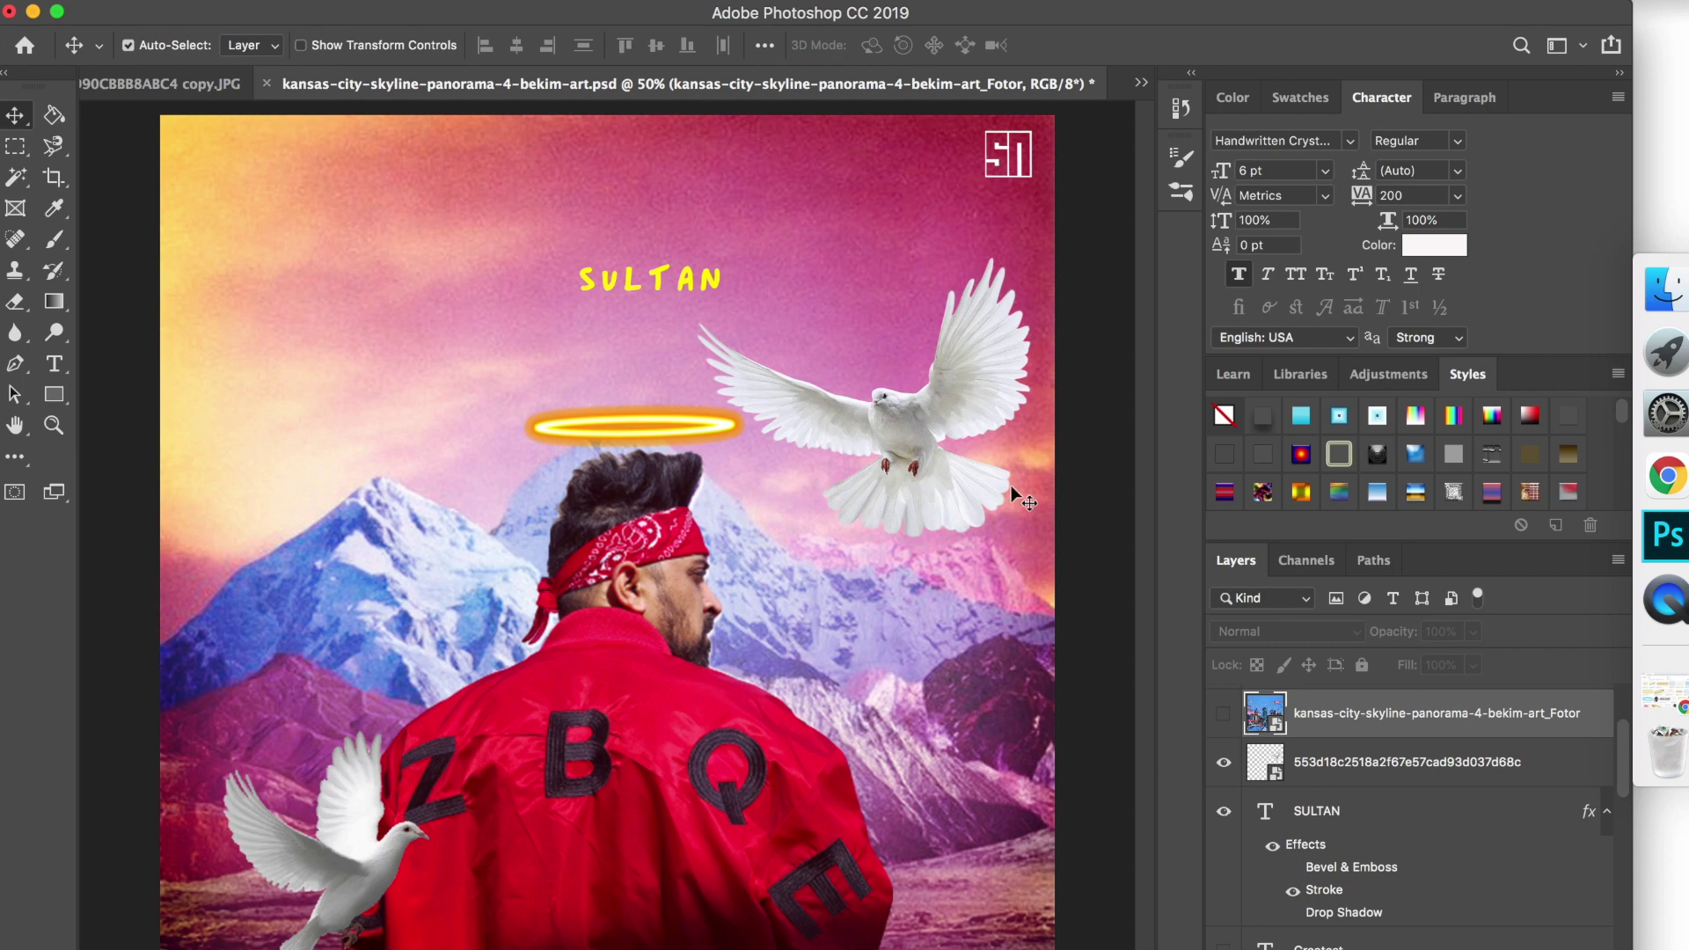
Step: Show the small pngtree-dove in the upper left
scroll(1388, 866, "down", 2)
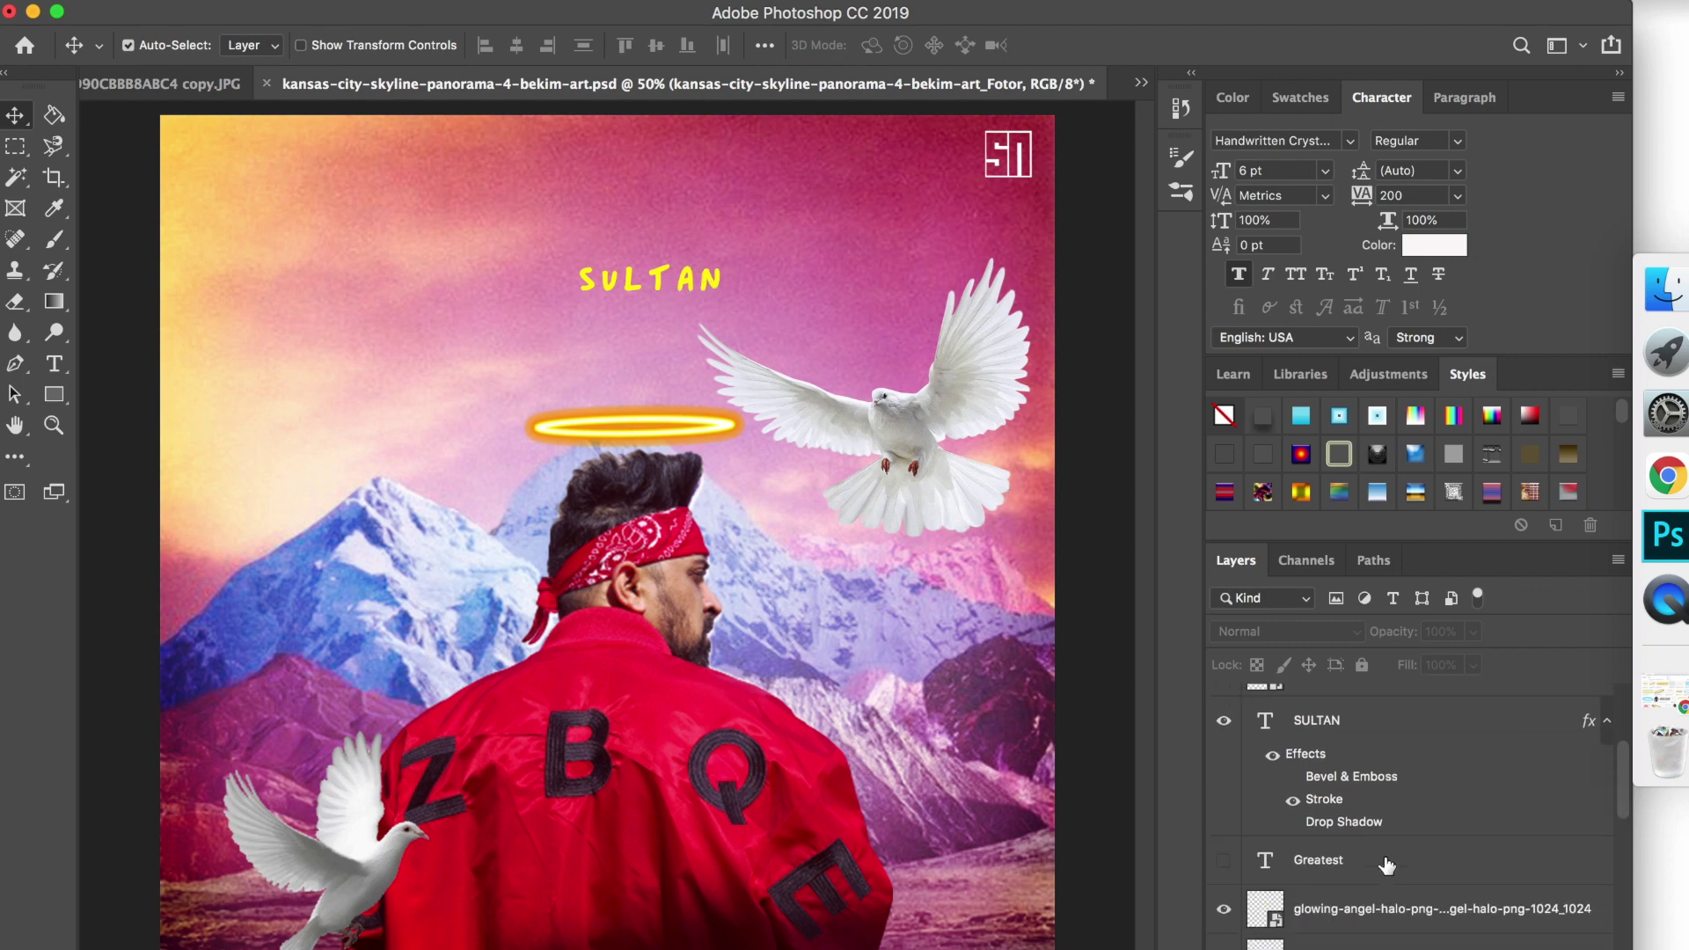
scroll(1387, 866, "down", 2)
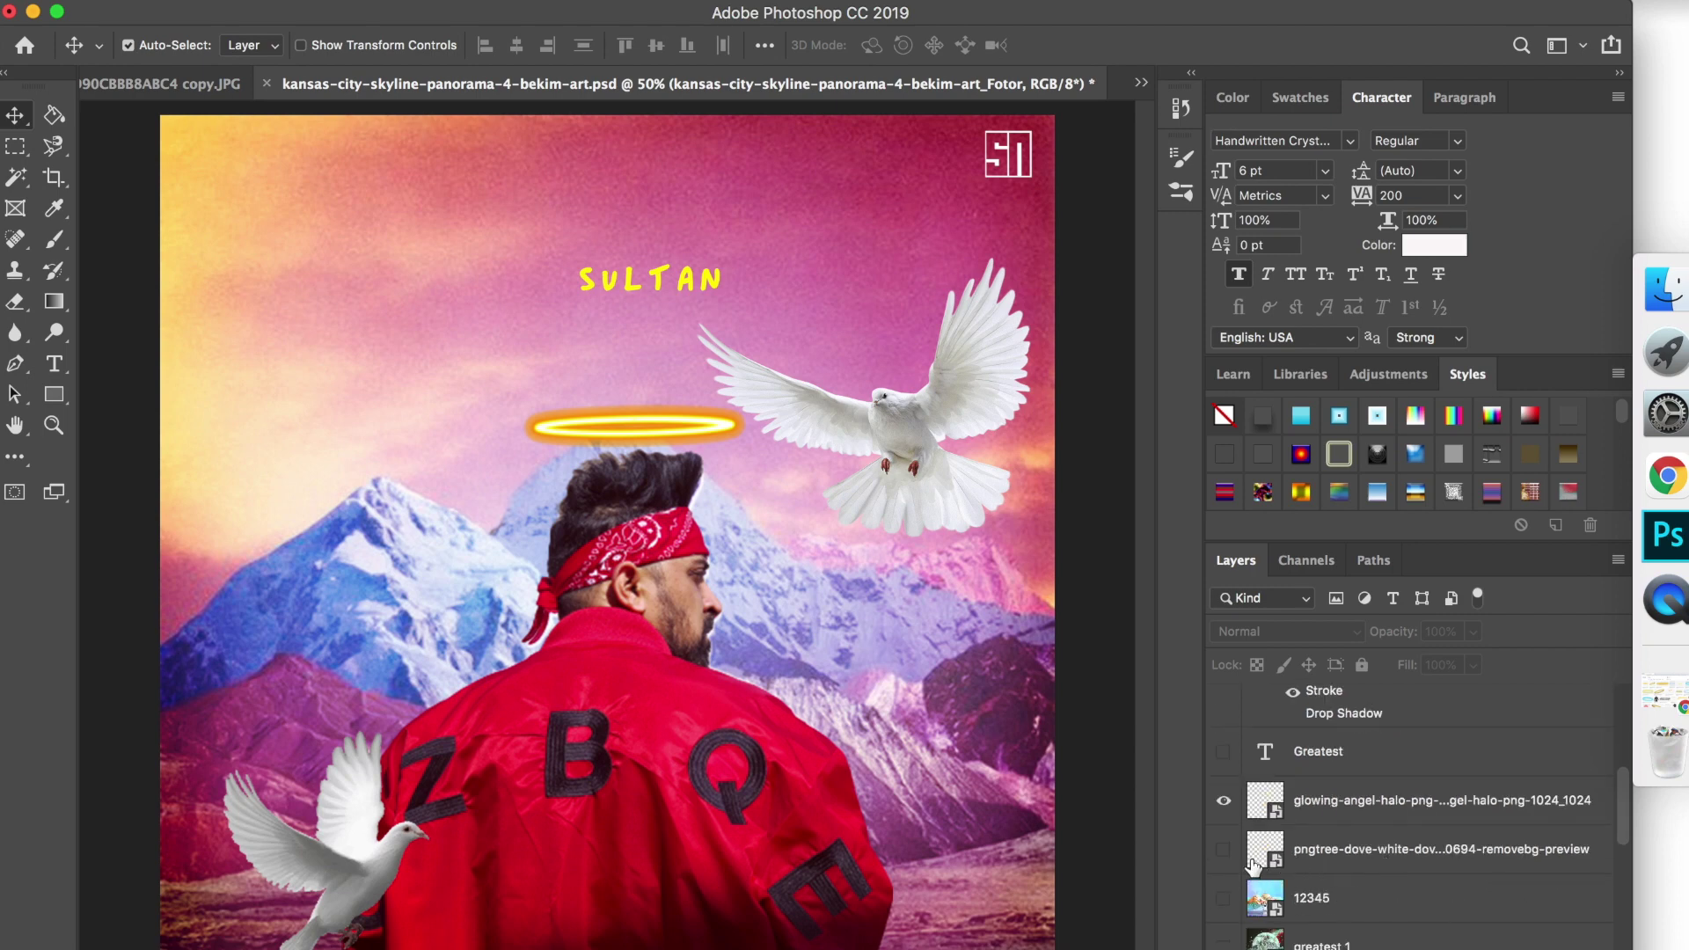
left_click(1224, 851)
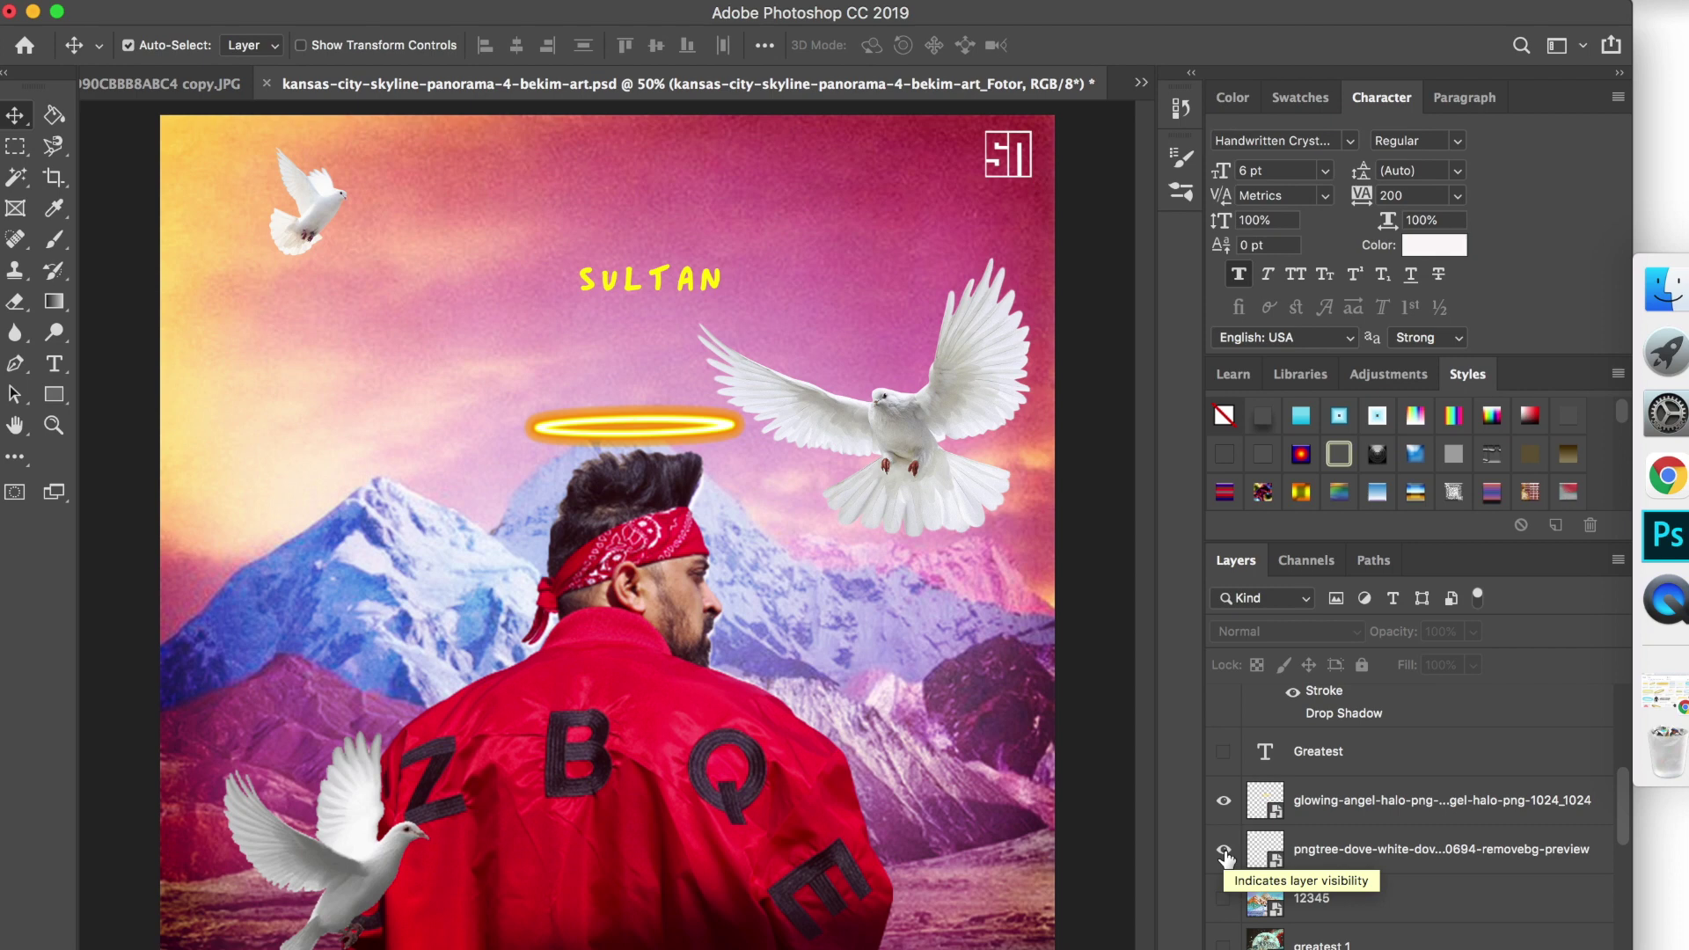
Step: Show the white Greatest script layer above SULTAN, then switch to Chrome
scroll(1454, 860, "down", 4)
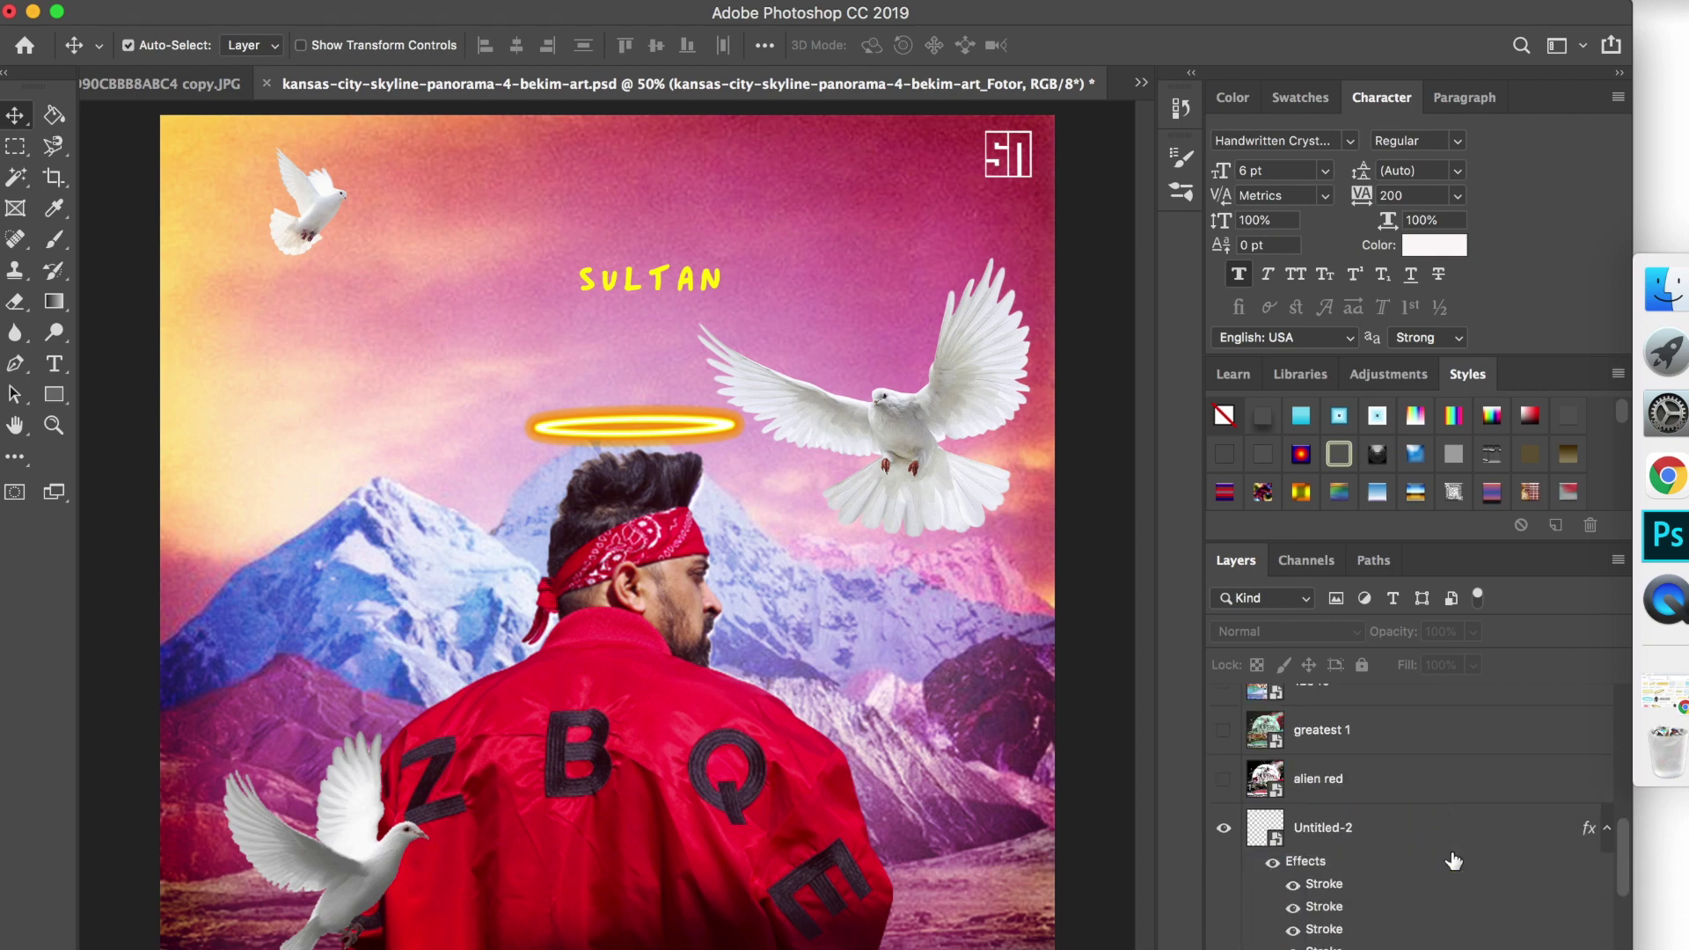
scroll(1453, 861, "down", 1)
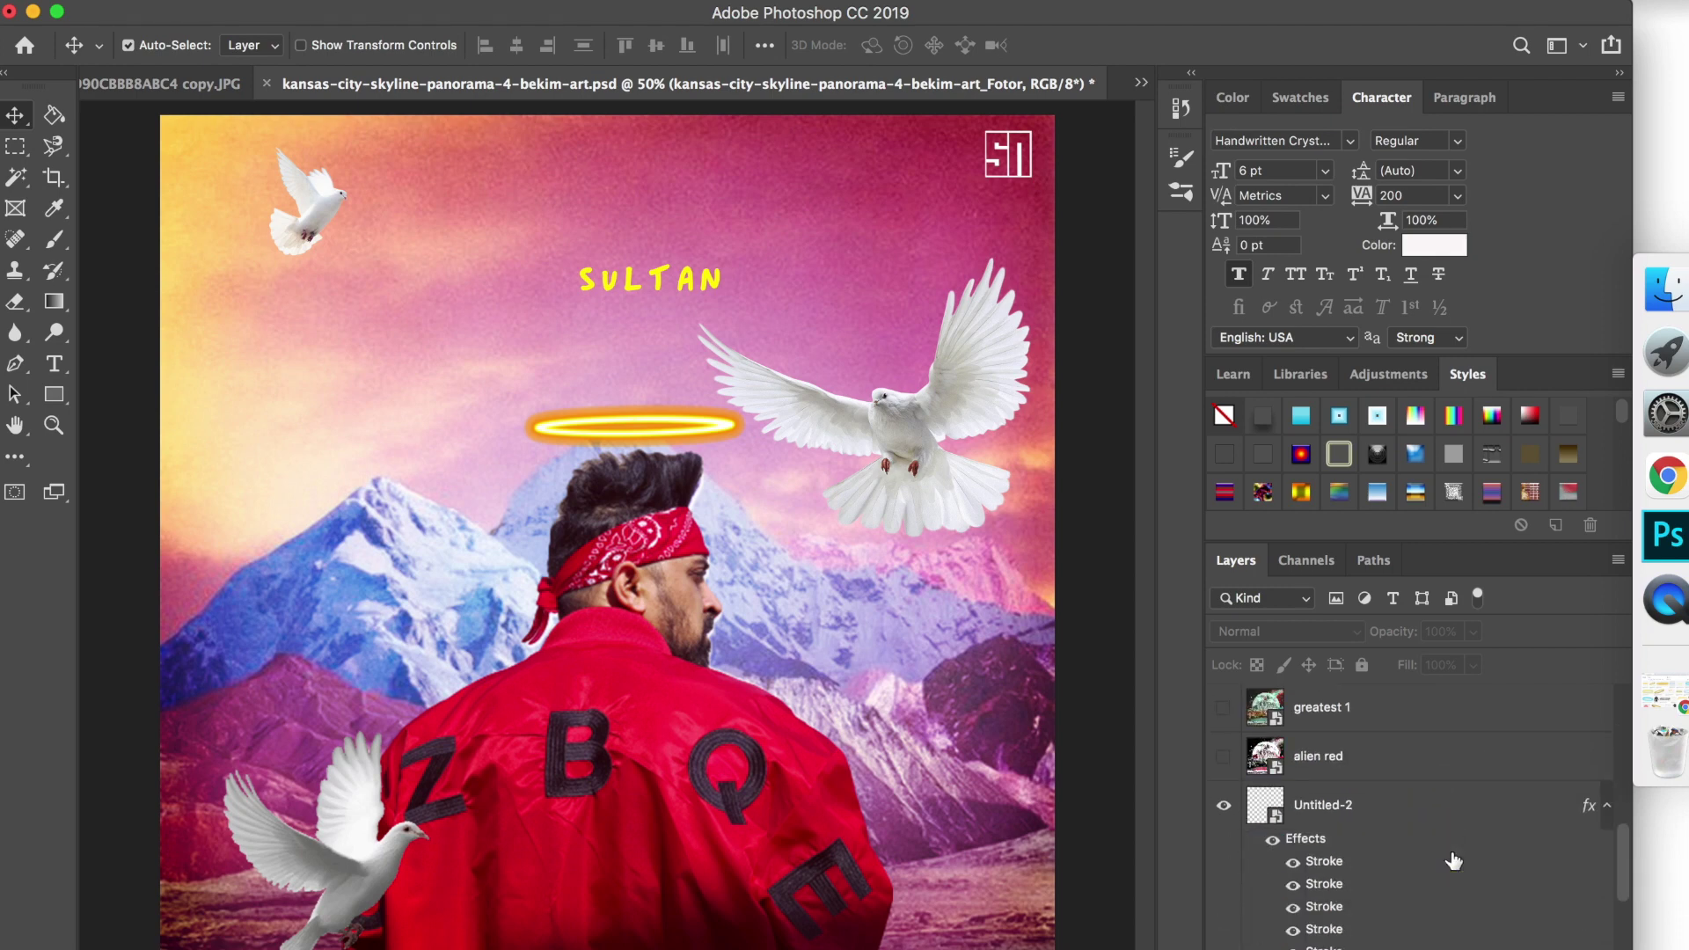
scroll(1453, 860, "down", 3)
scroll(1454, 860, "down", 2)
scroll(1453, 860, "down", 2)
scroll(1453, 861, "down", 2)
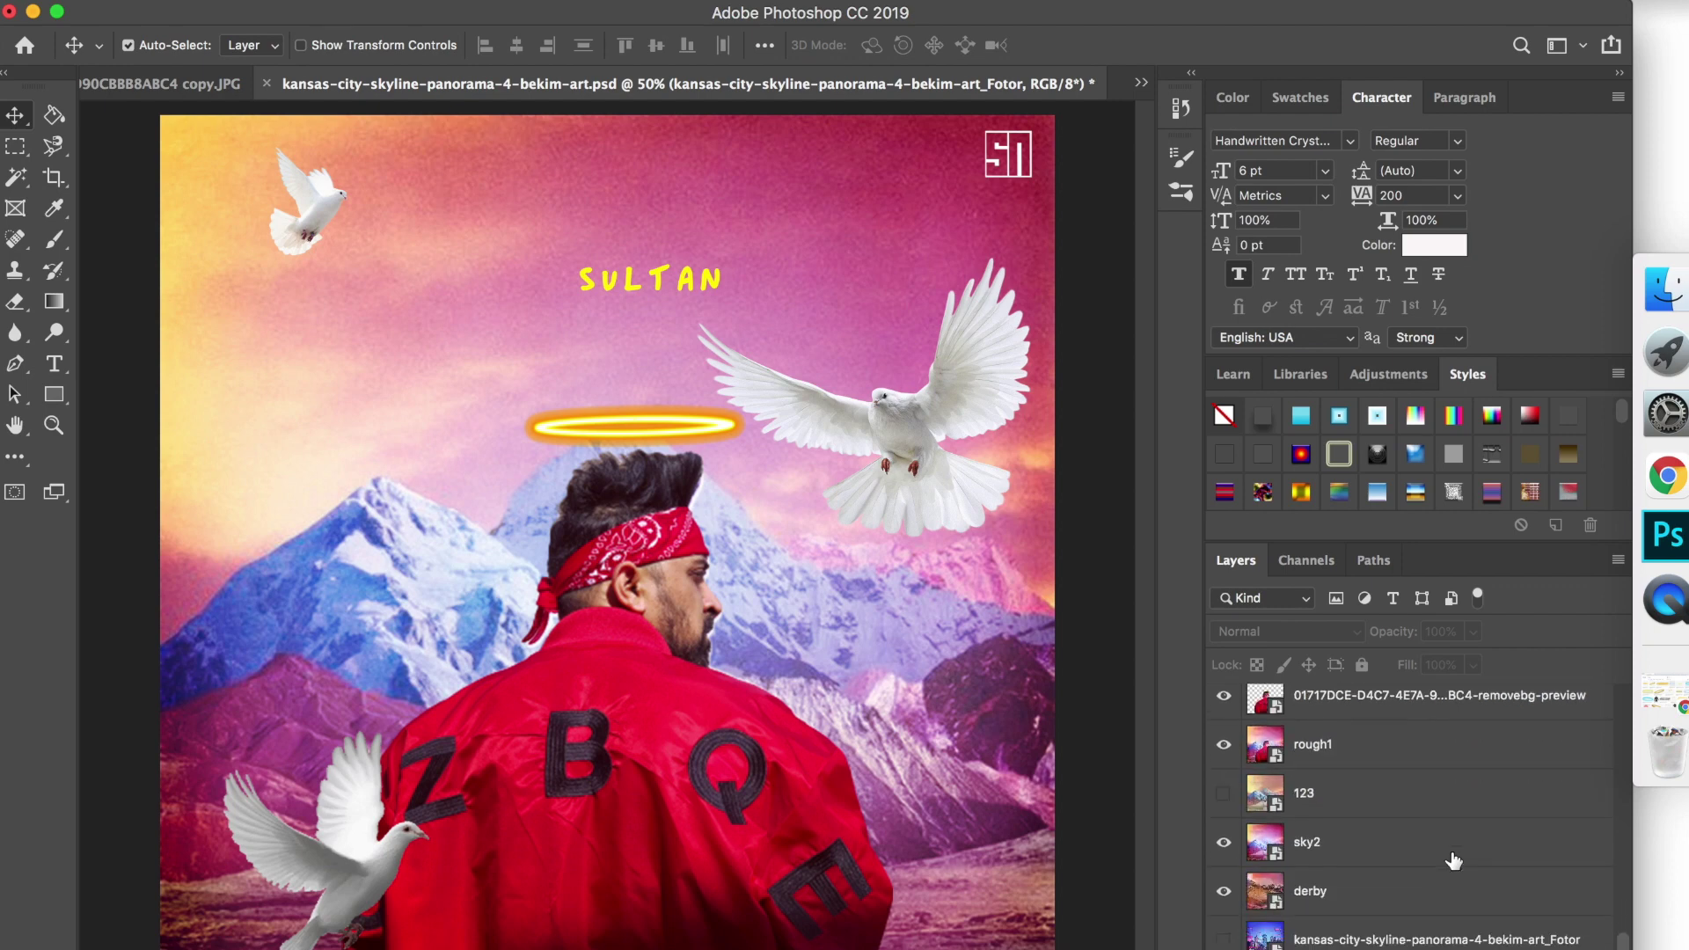
scroll(1453, 861, "up", 5)
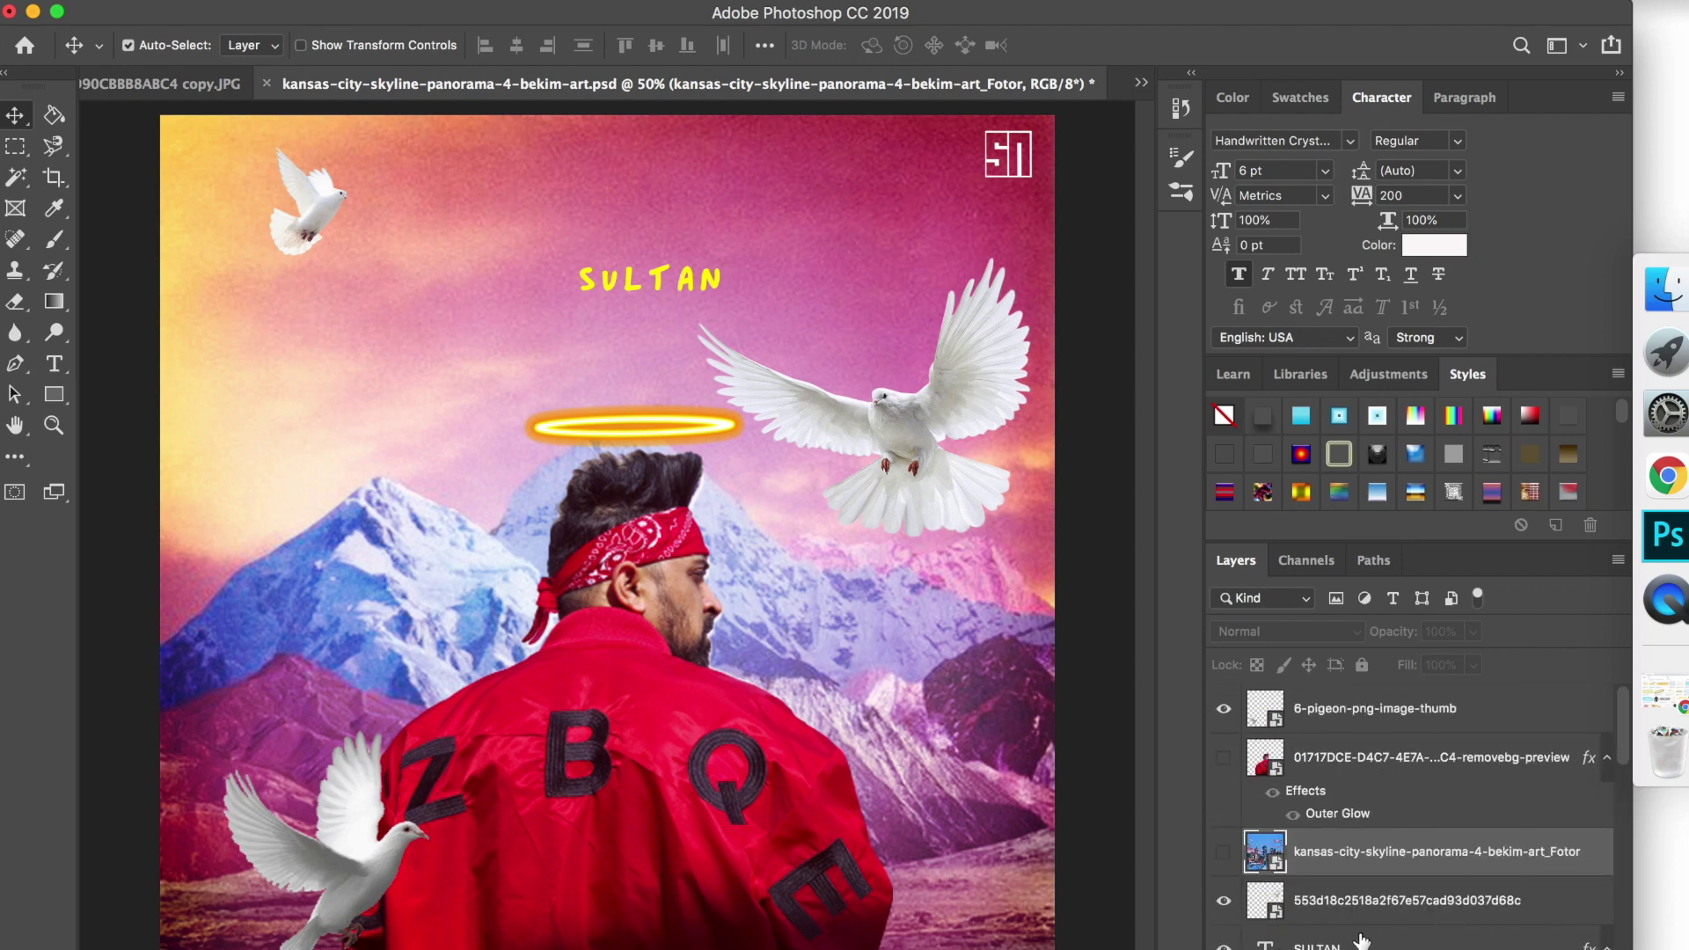
scroll(1352, 837, "down", 2)
scroll(1352, 837, "down", 2)
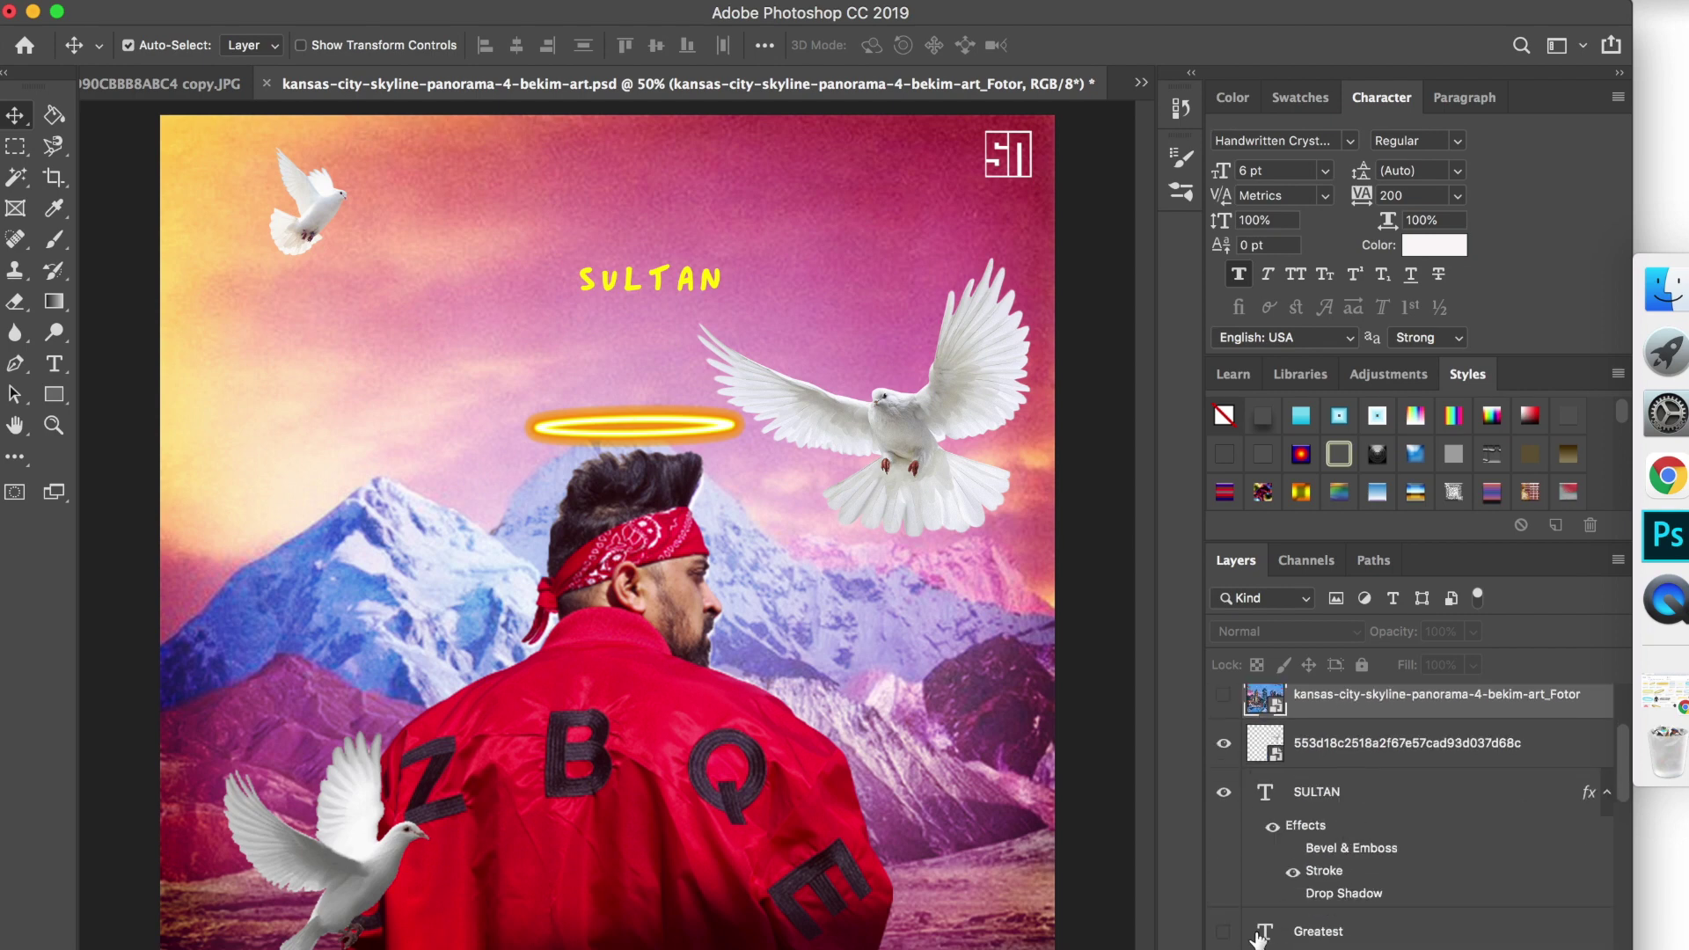
left_click(1228, 935)
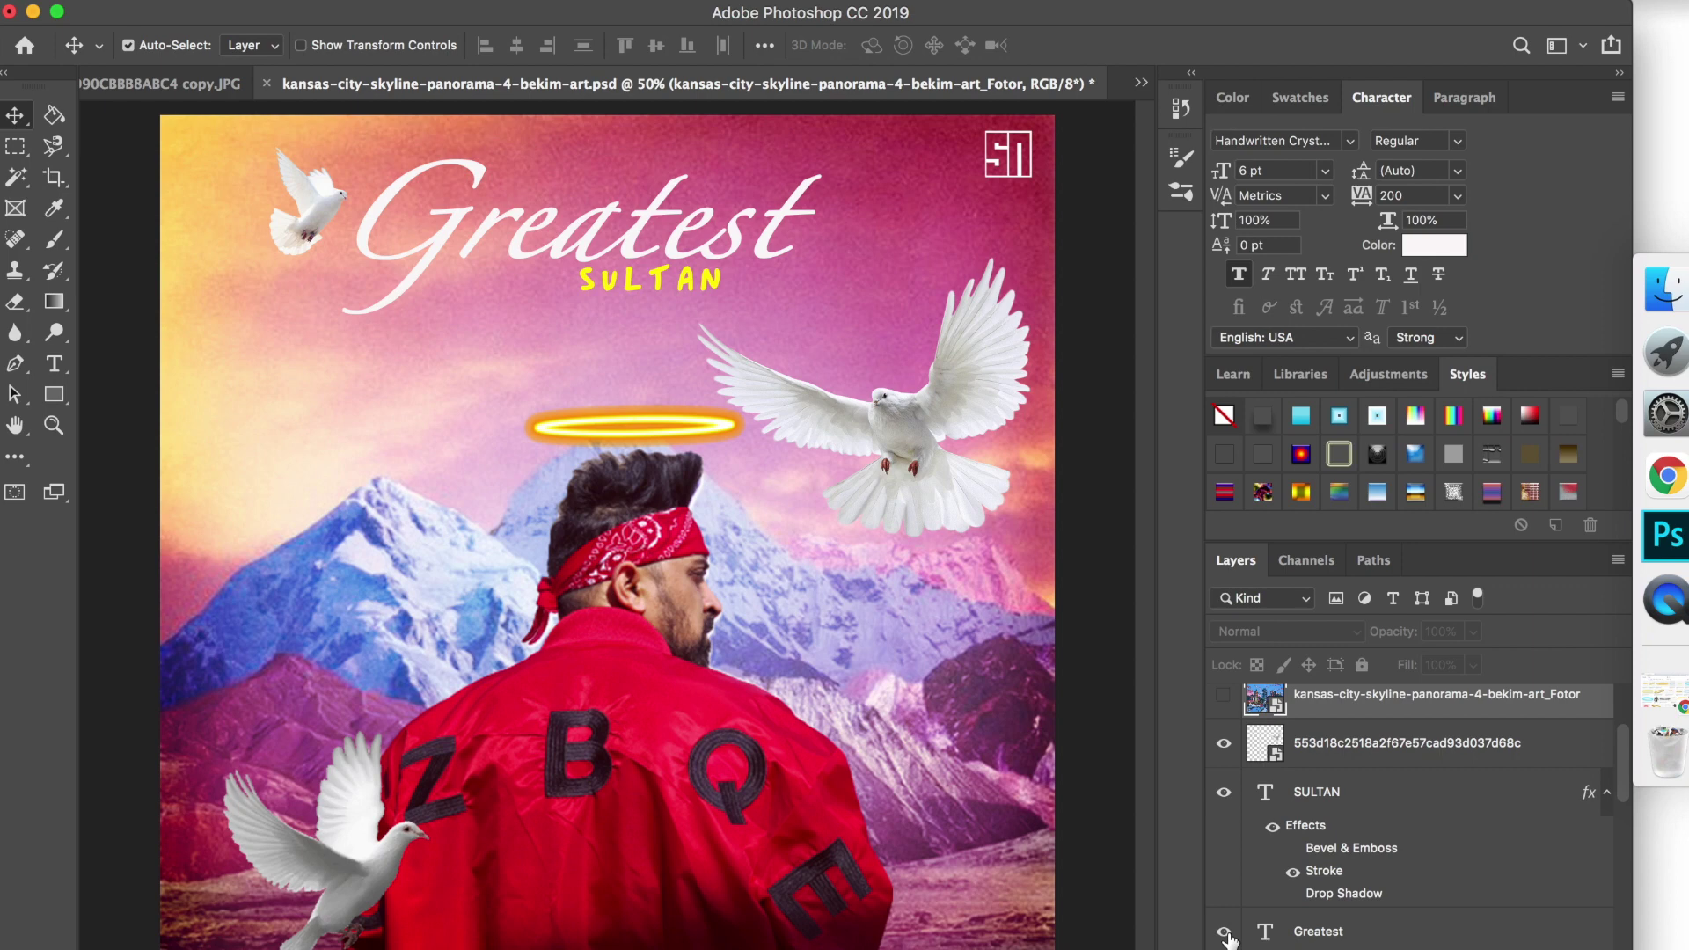
left_click(1668, 478)
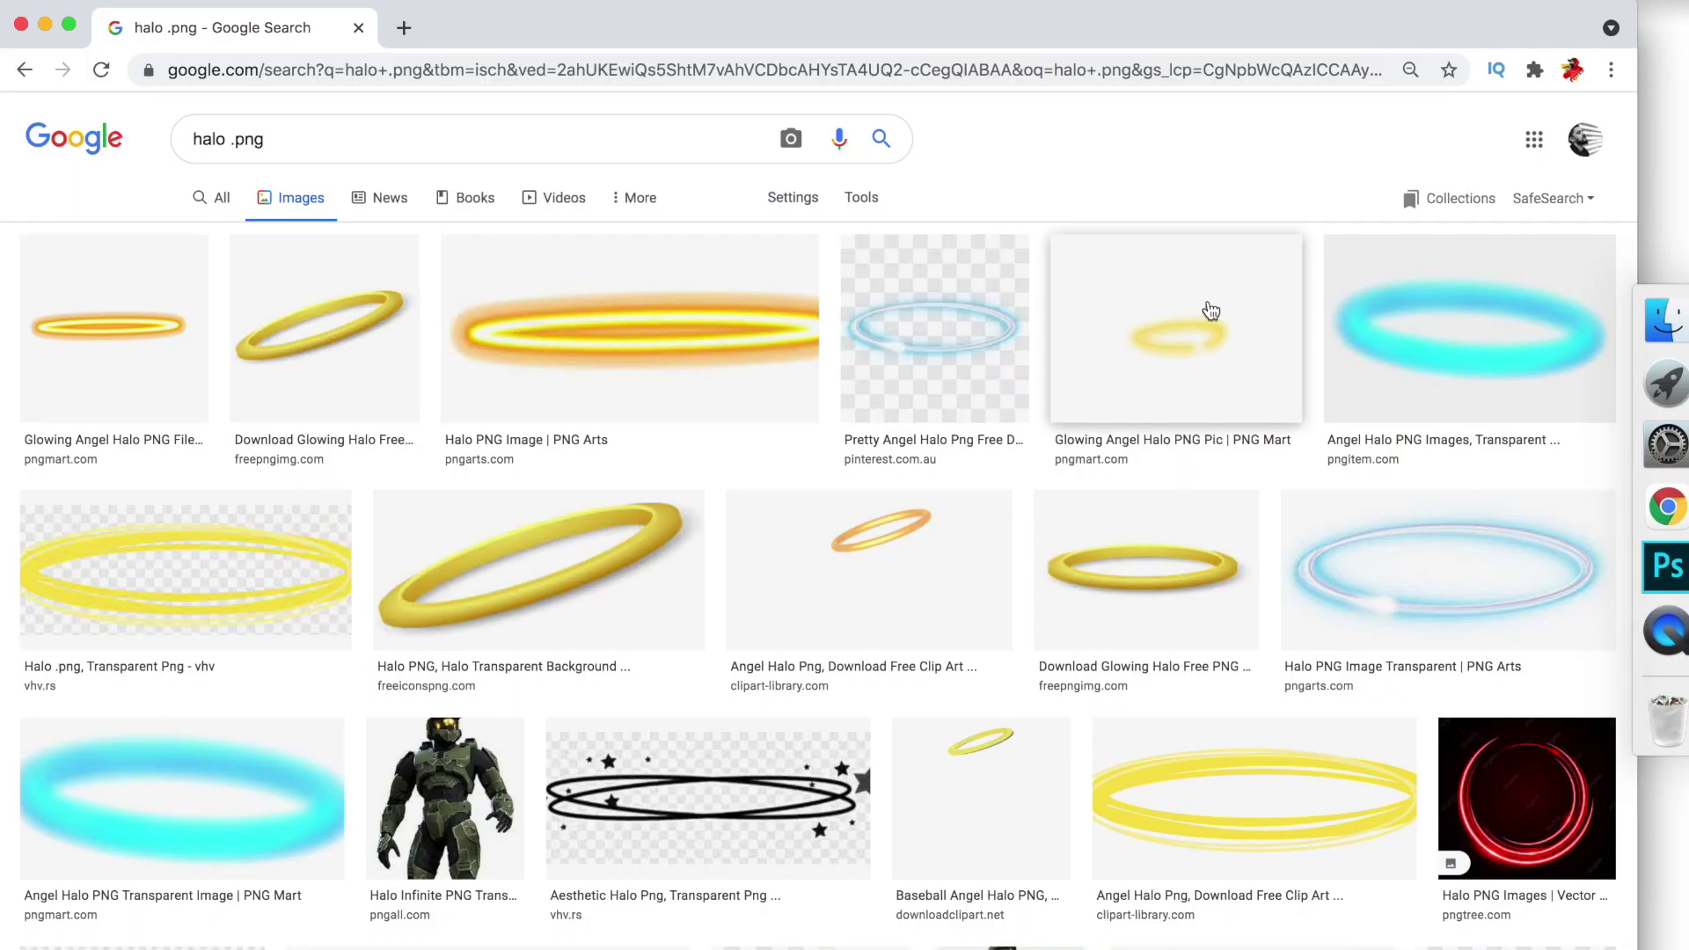
Step: Search Google Images for 'pigeon .png', accepting the spelling correction from 'piegons'
double_click(220, 140)
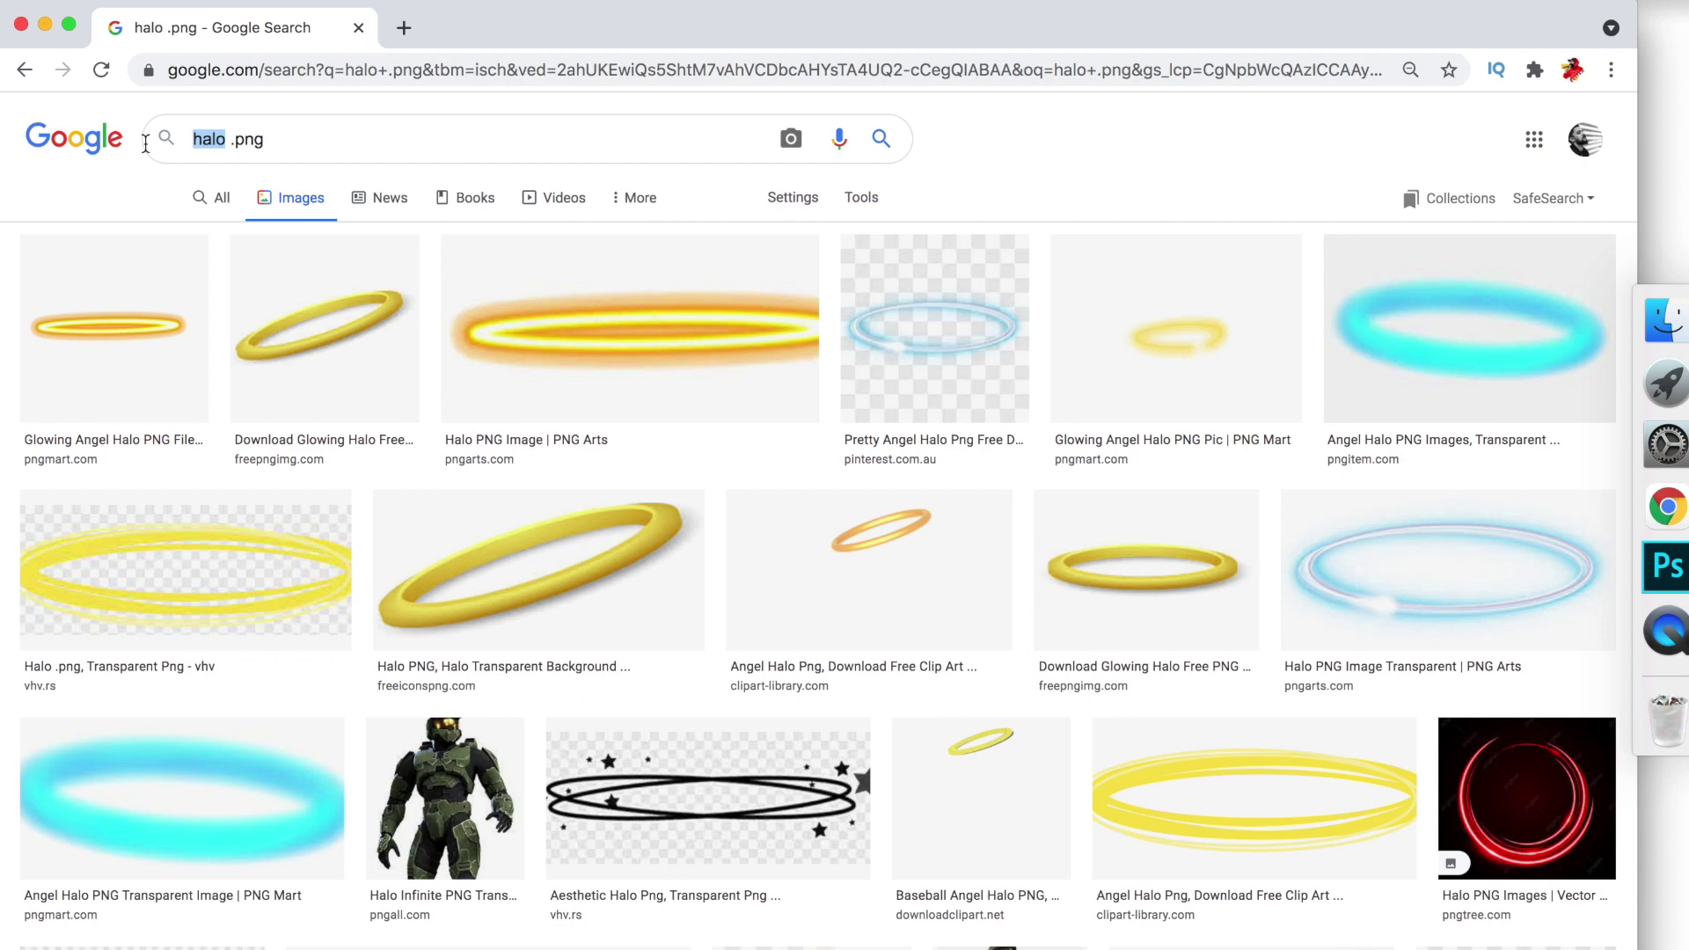
type("piego")
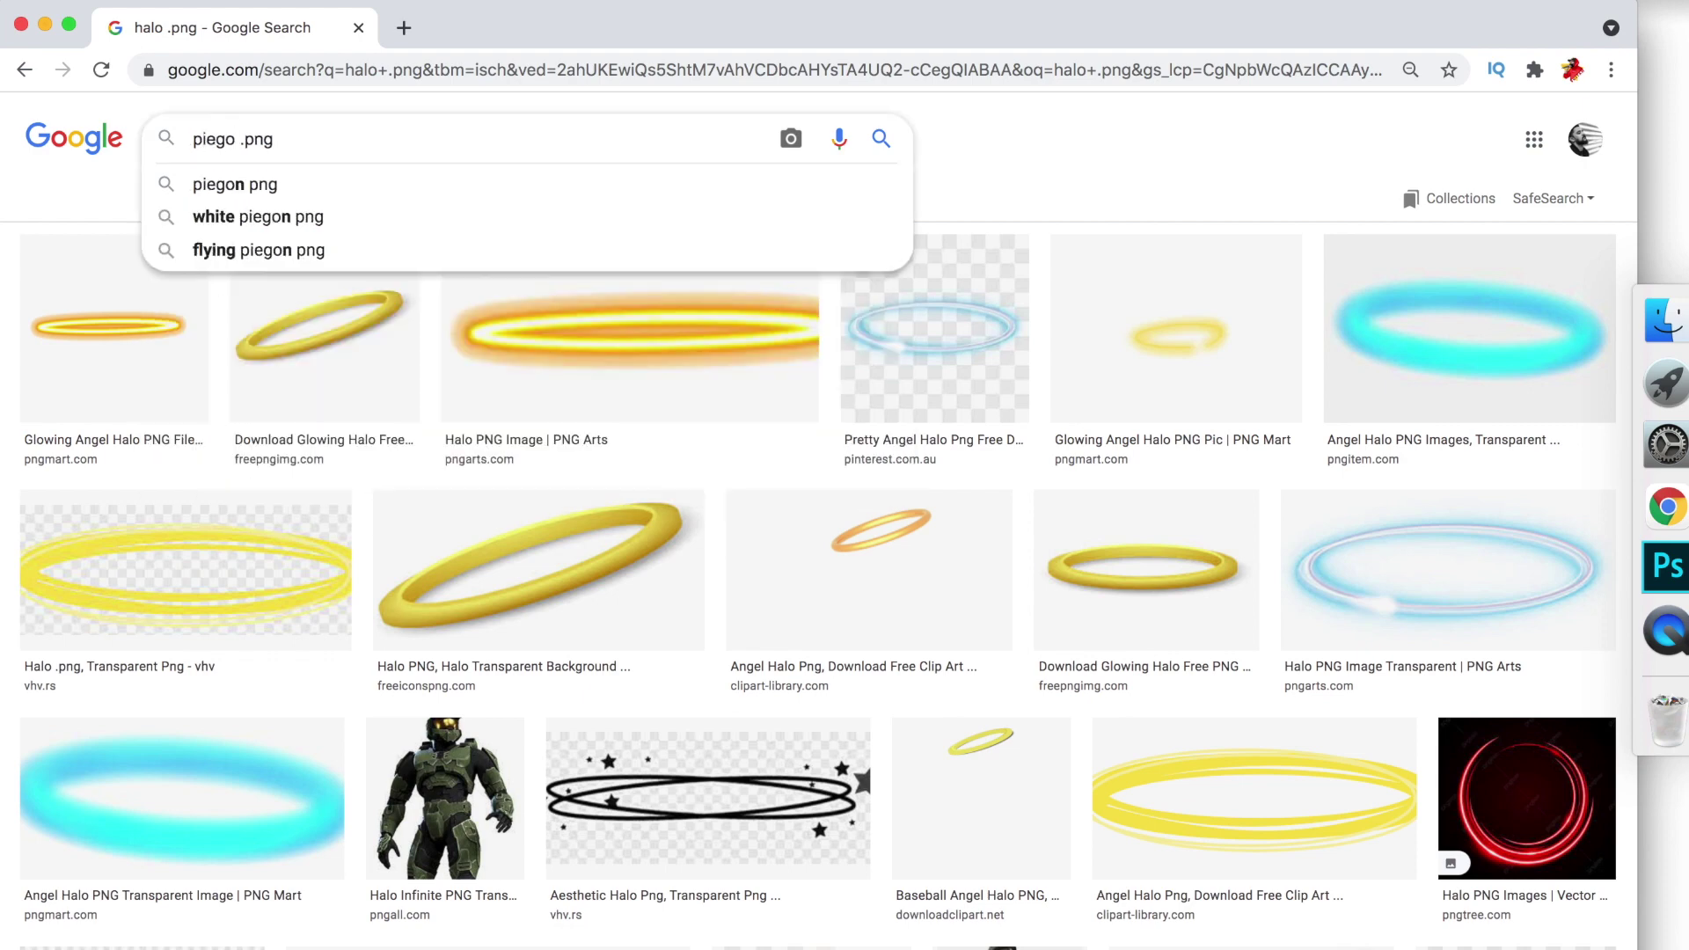
type("ns")
key("Return")
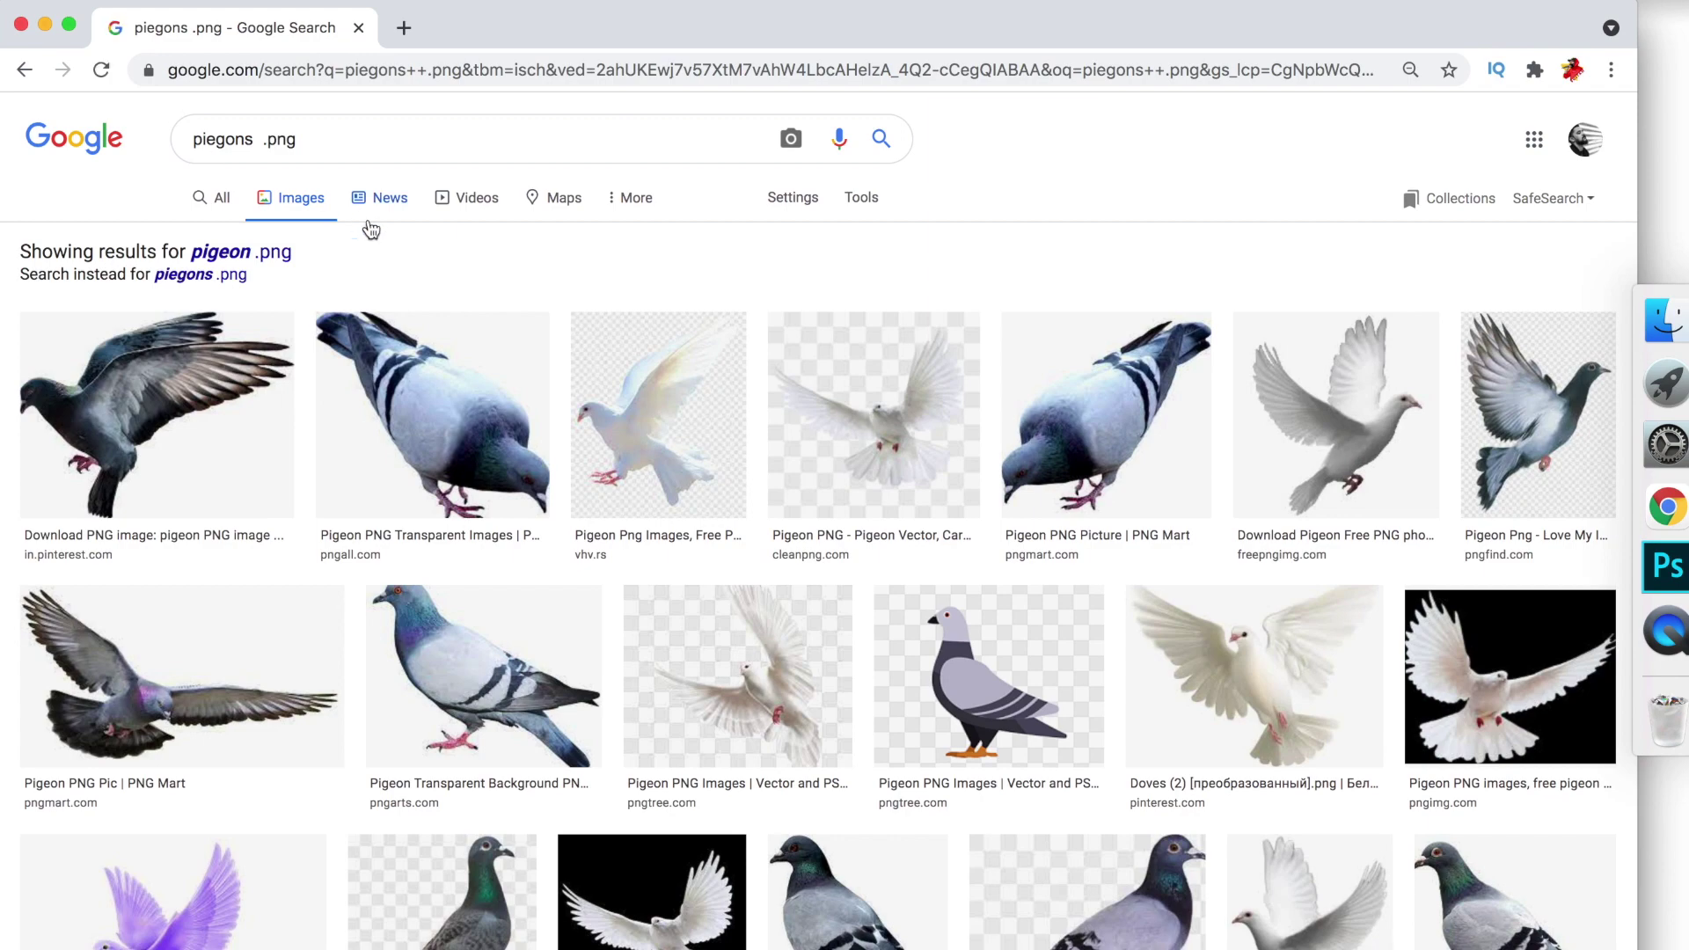
left_click(242, 254)
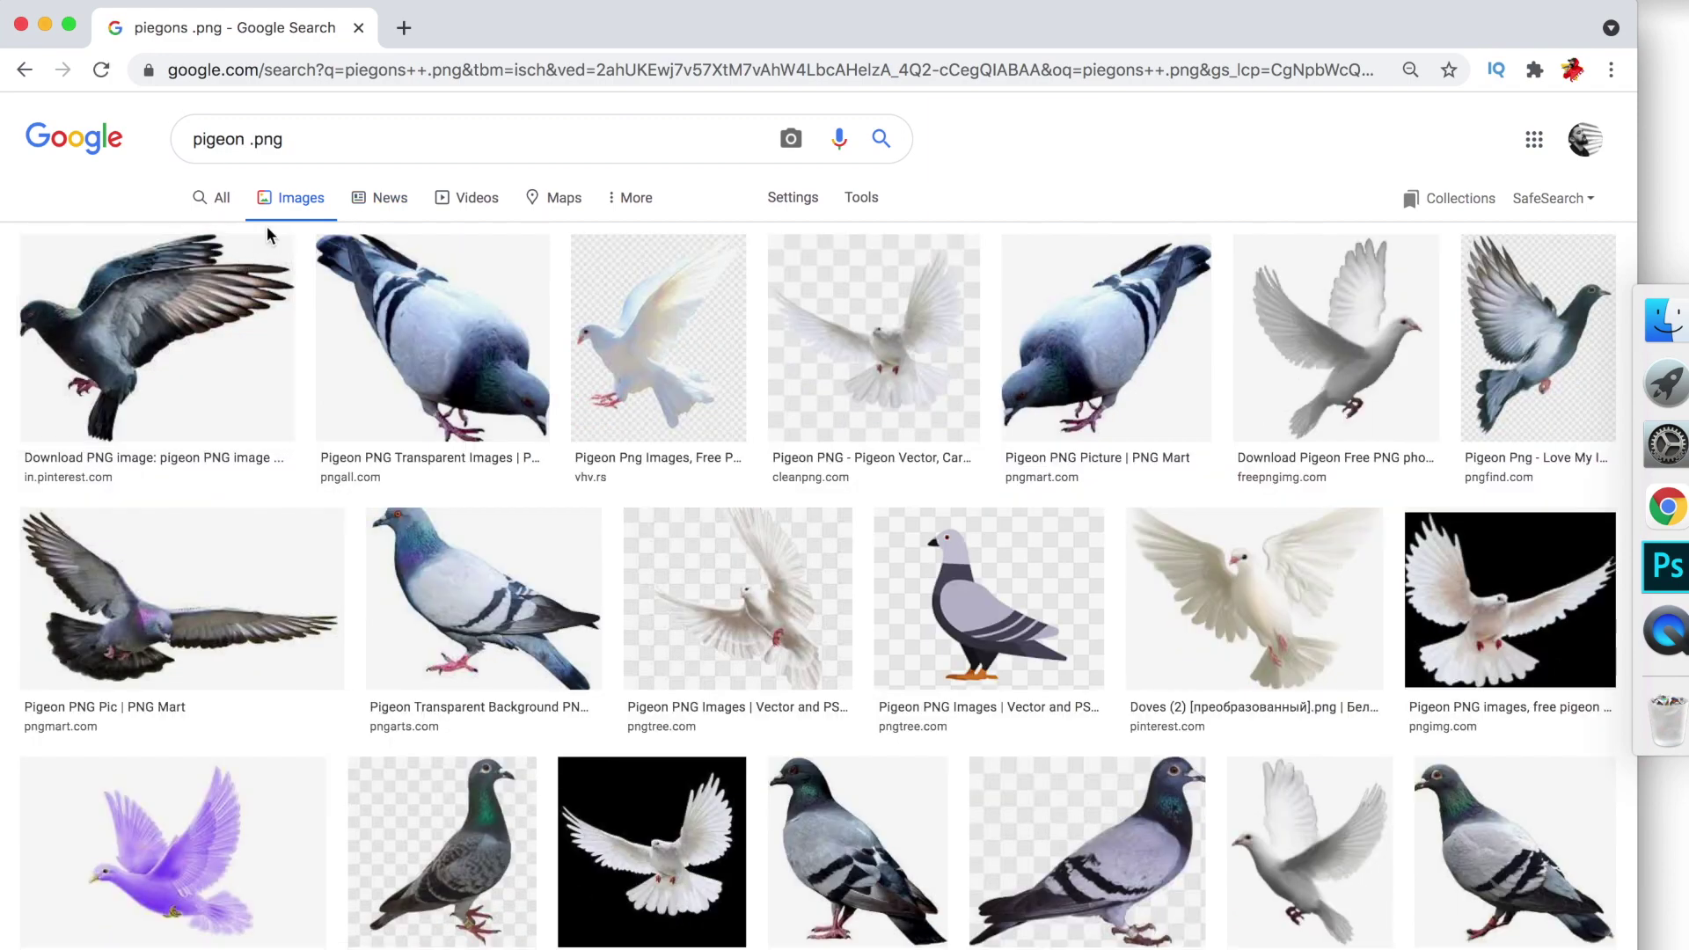
Step: Preview four white dove PNG results, then bring Photoshop back to the front
left_click(653, 341)
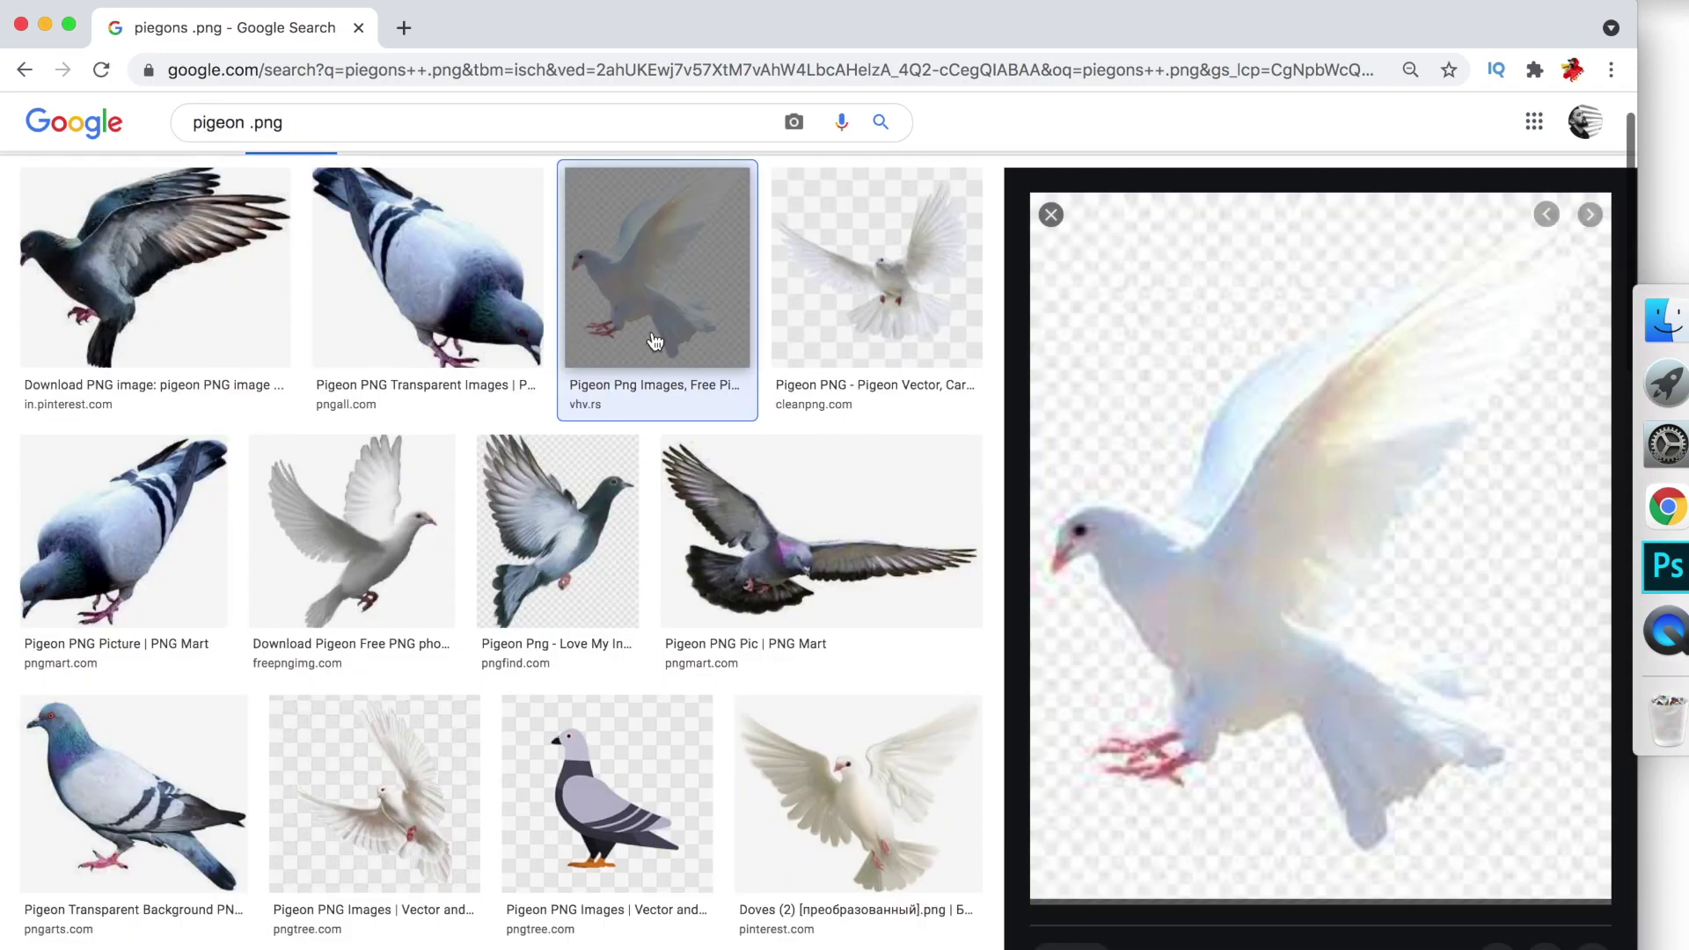
left_click(854, 730)
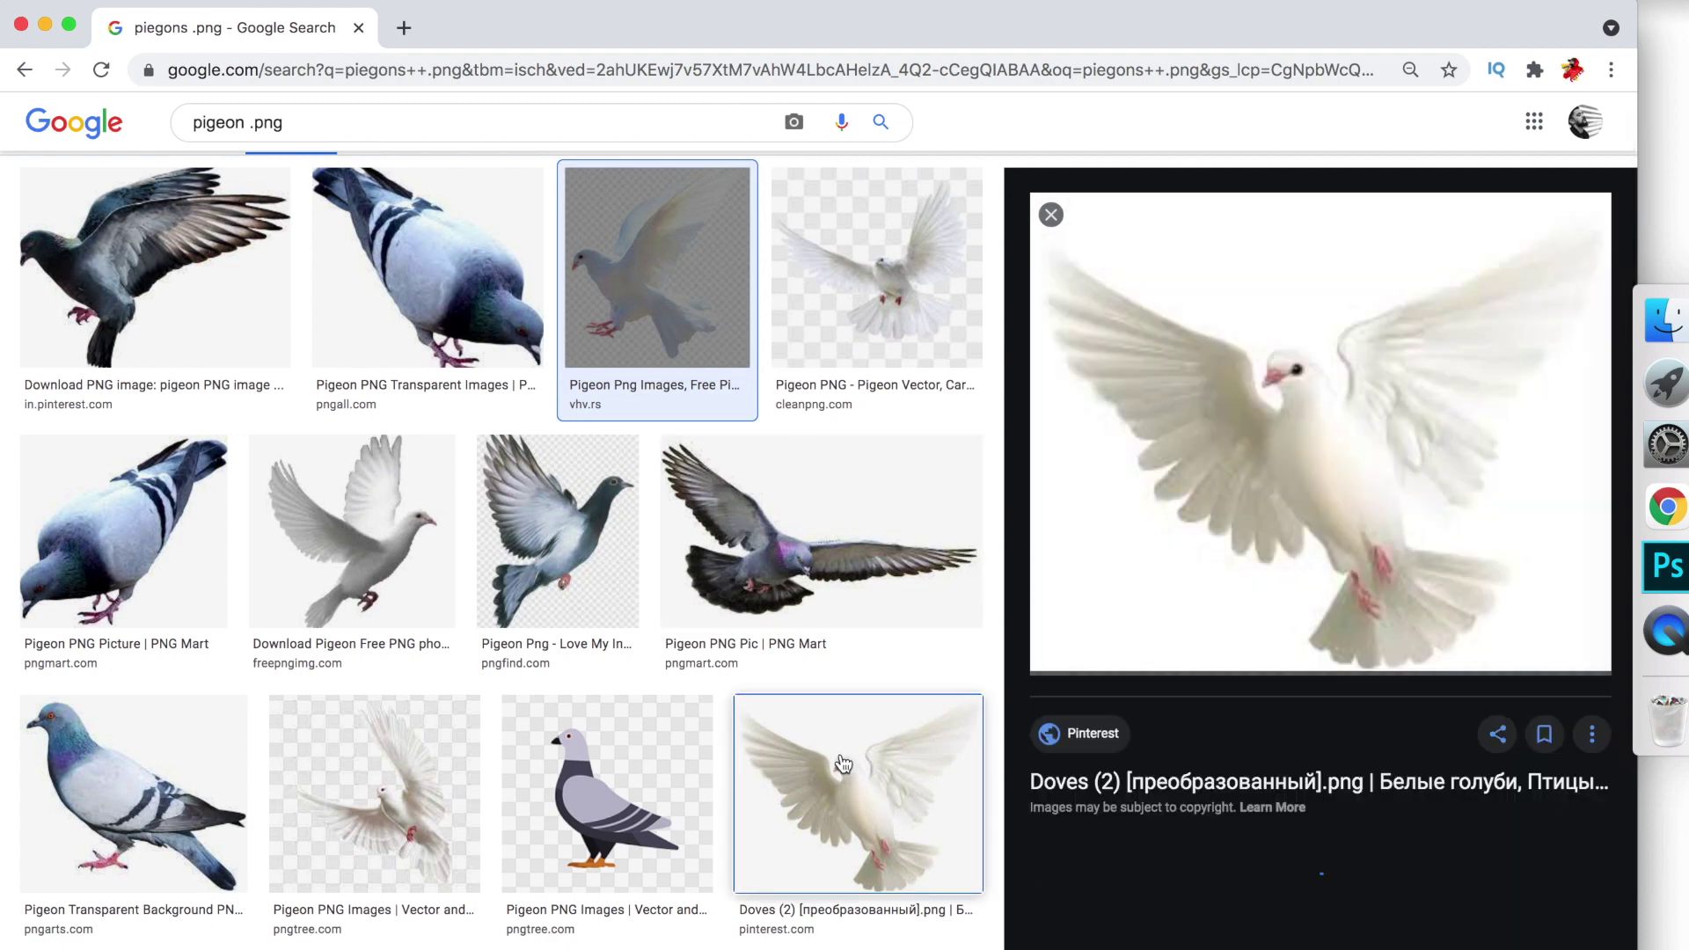
left_click(467, 783)
left_click(414, 581)
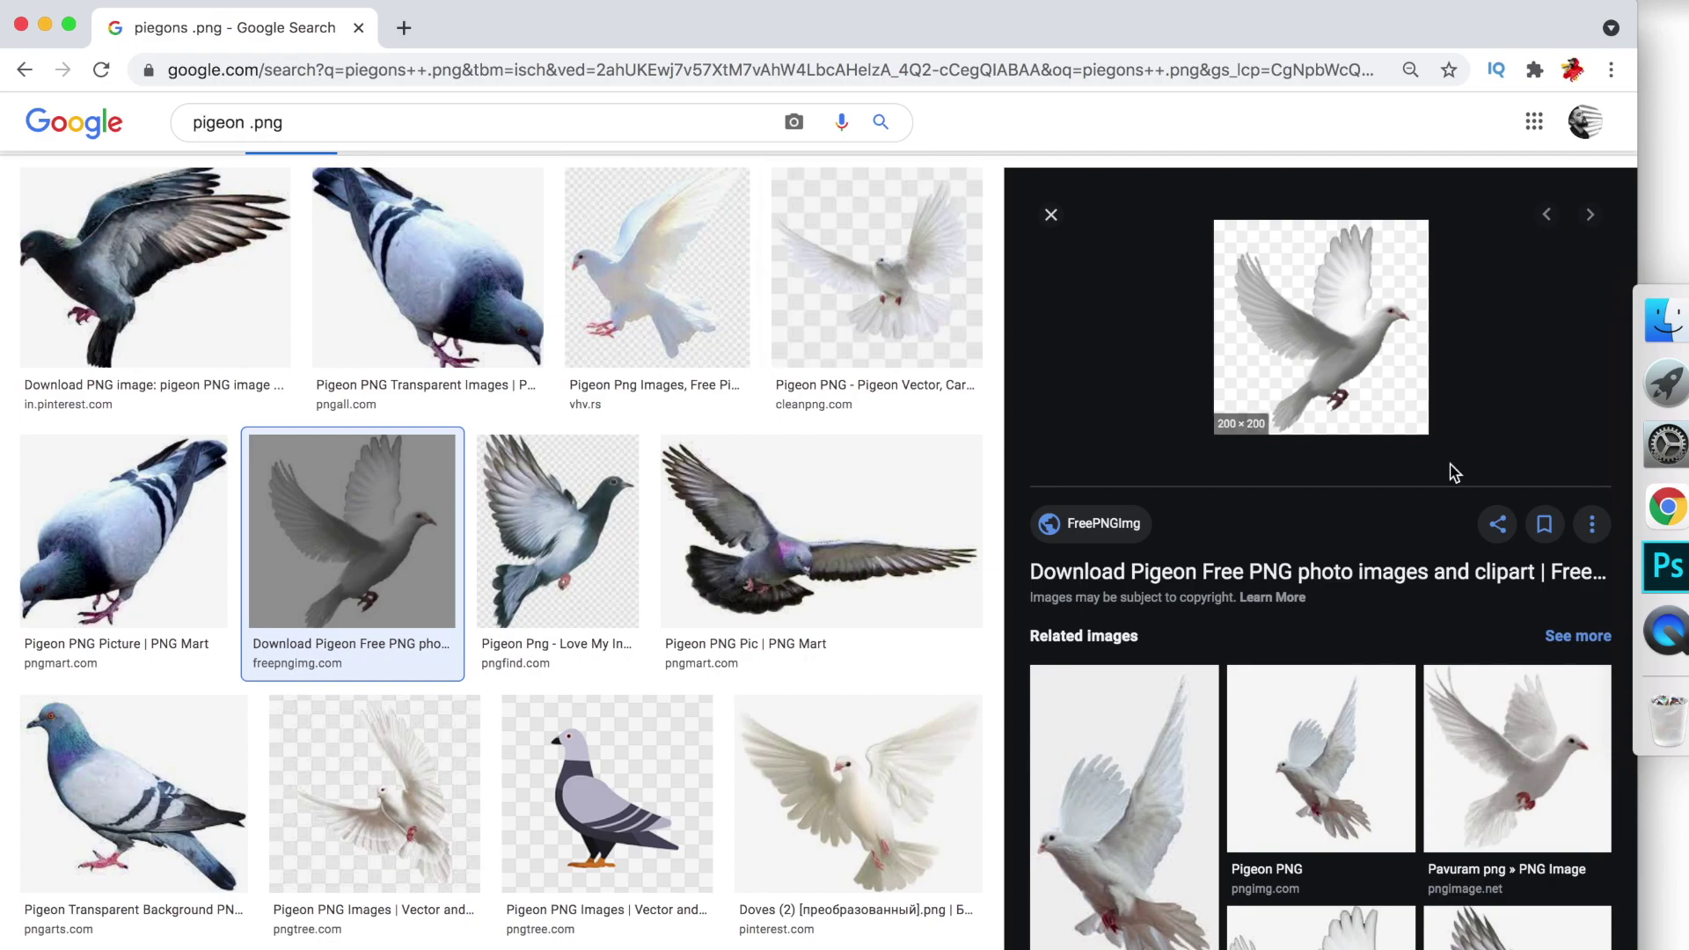
left_click(1669, 569)
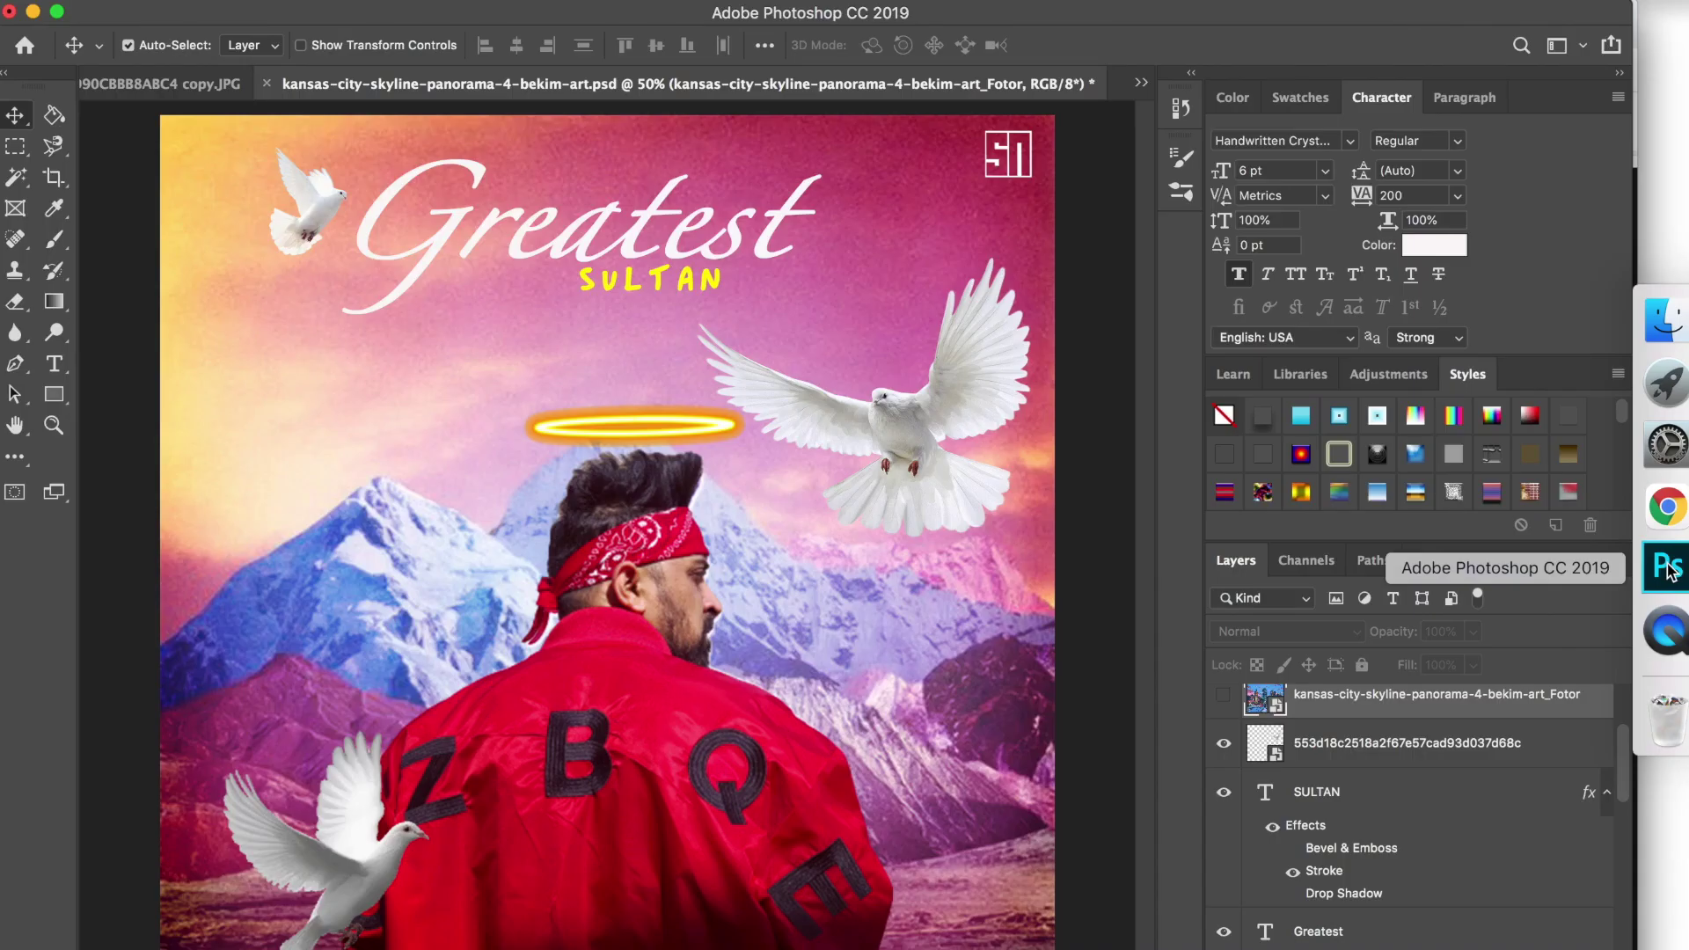